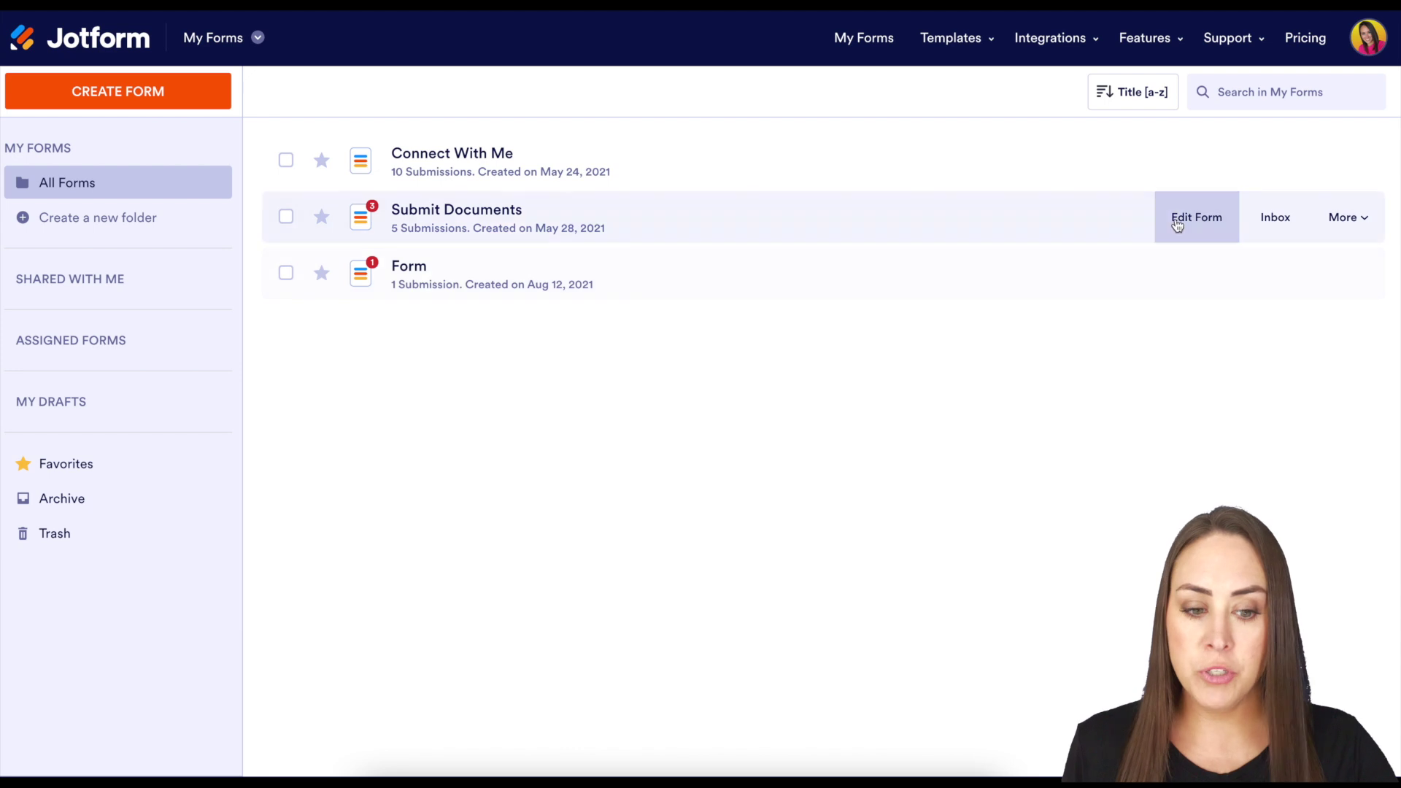
Step: Review the additional actions available for the Connect With Me form, including creating an app from it
mouse_move(1351, 156)
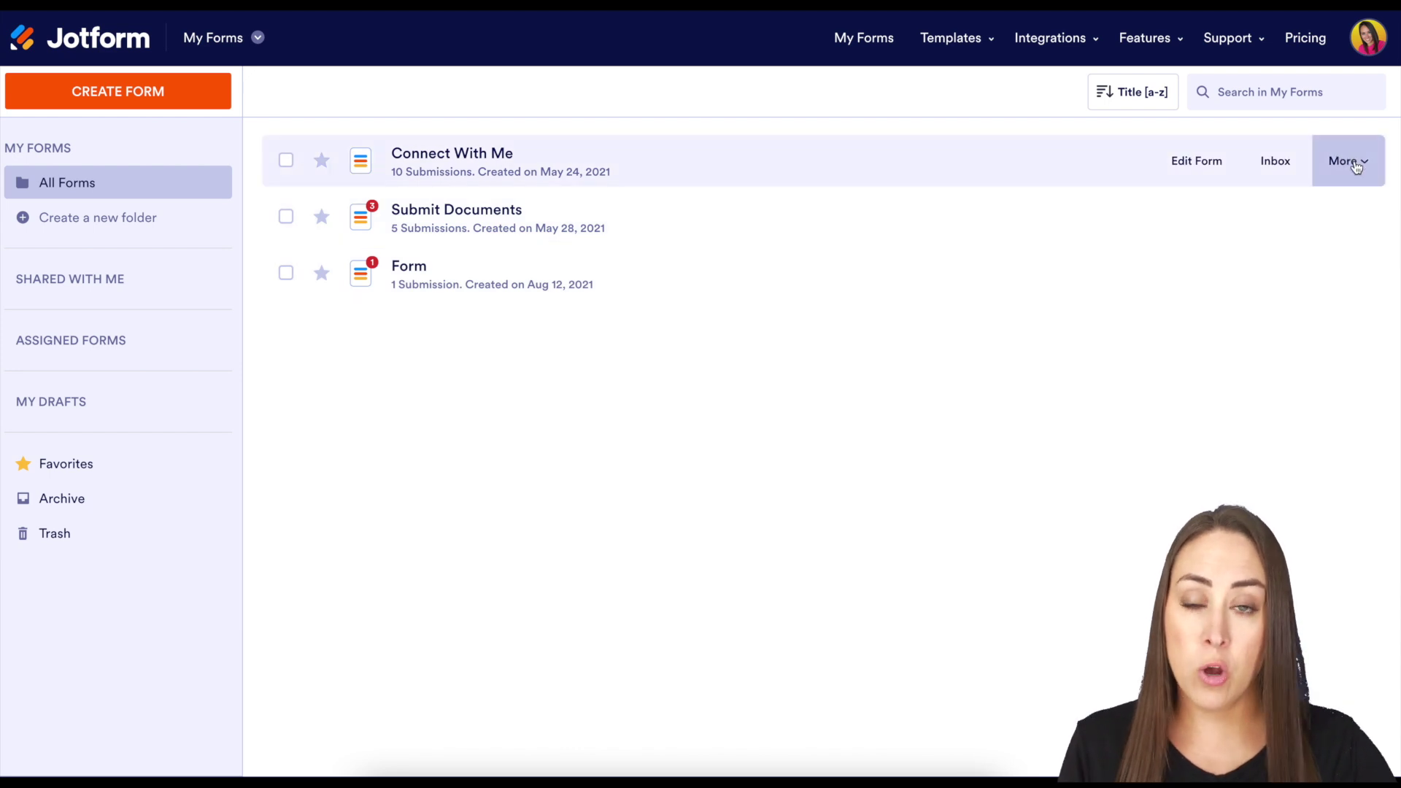
left_click(1355, 163)
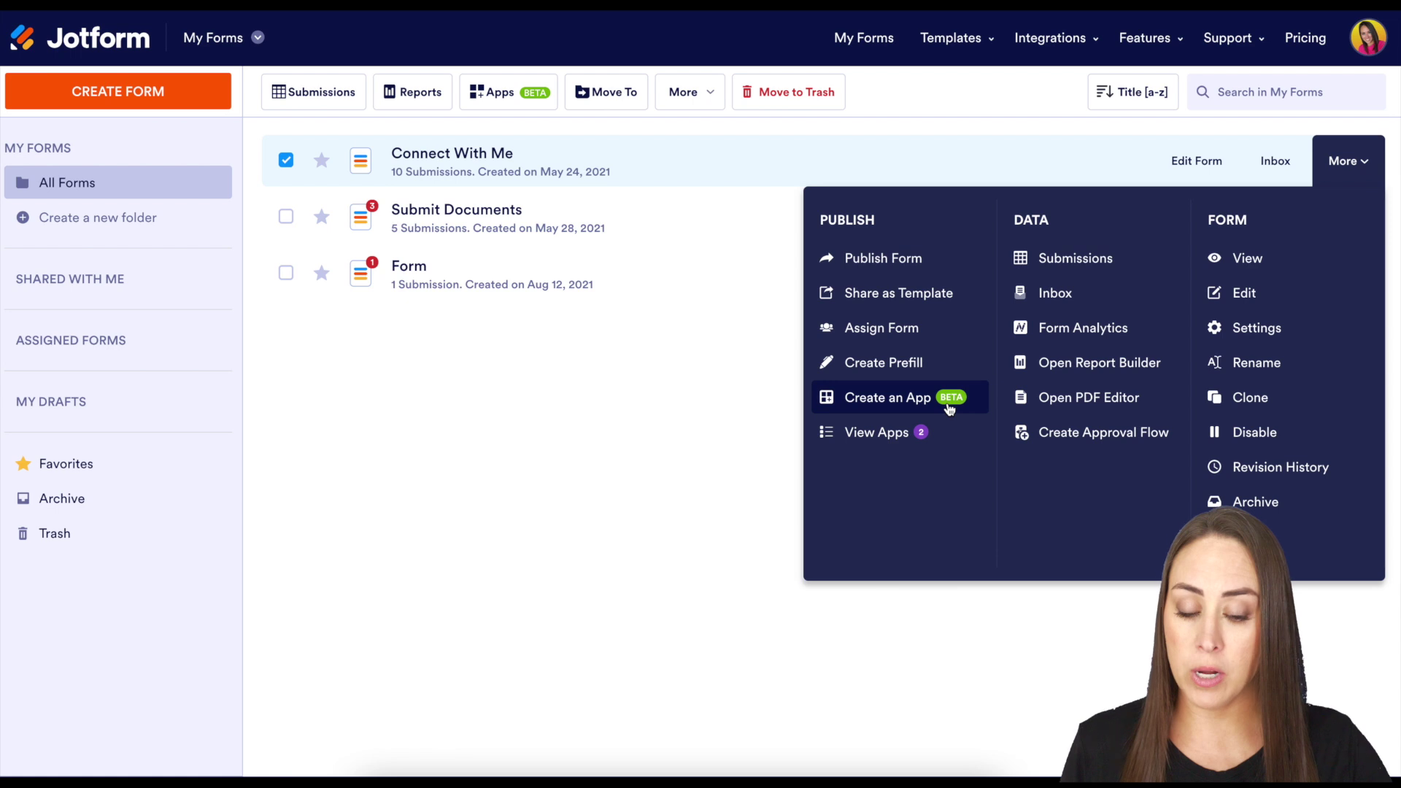
left_click(664, 419)
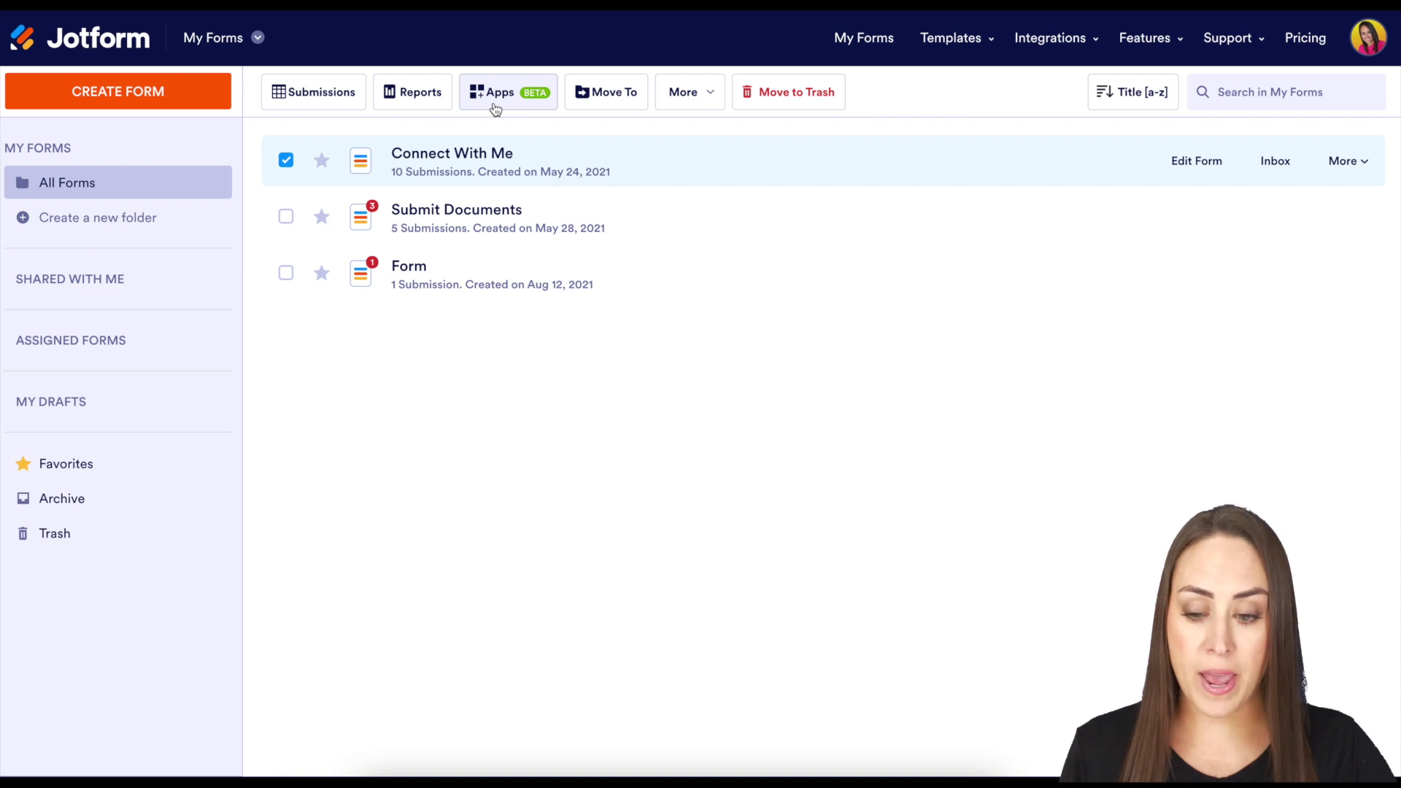
left_click(286, 217)
left_click(286, 274)
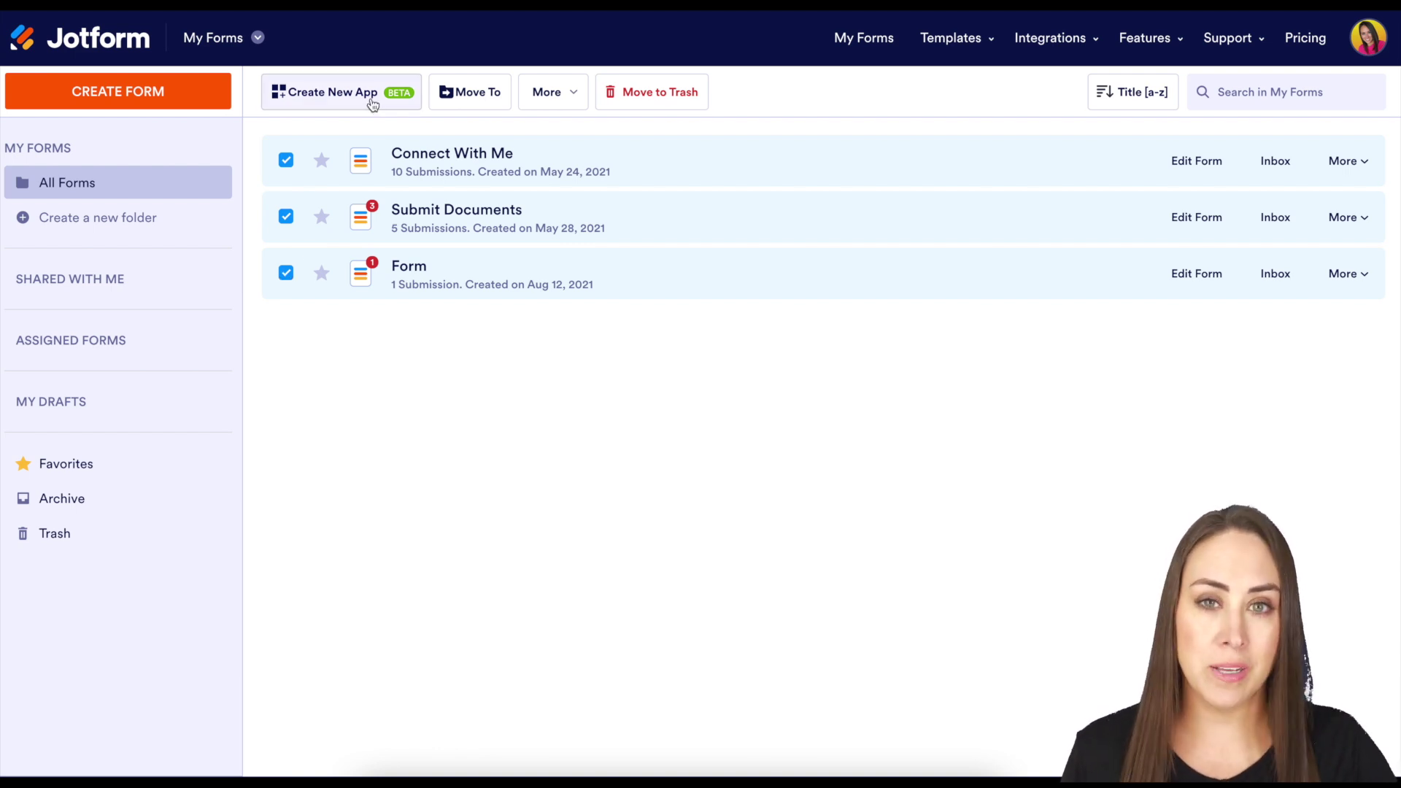
left_click(286, 273)
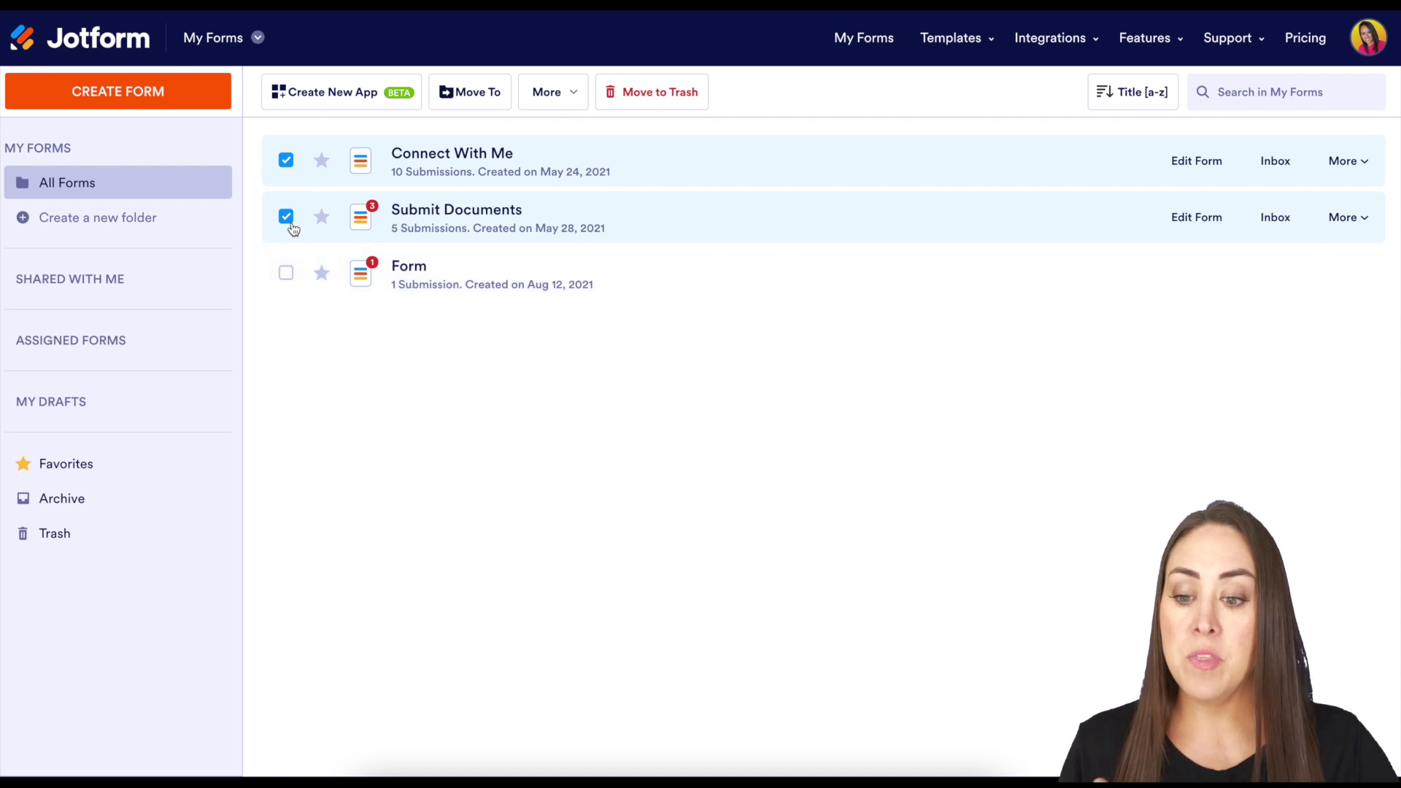
left_click(286, 217)
left_click(286, 160)
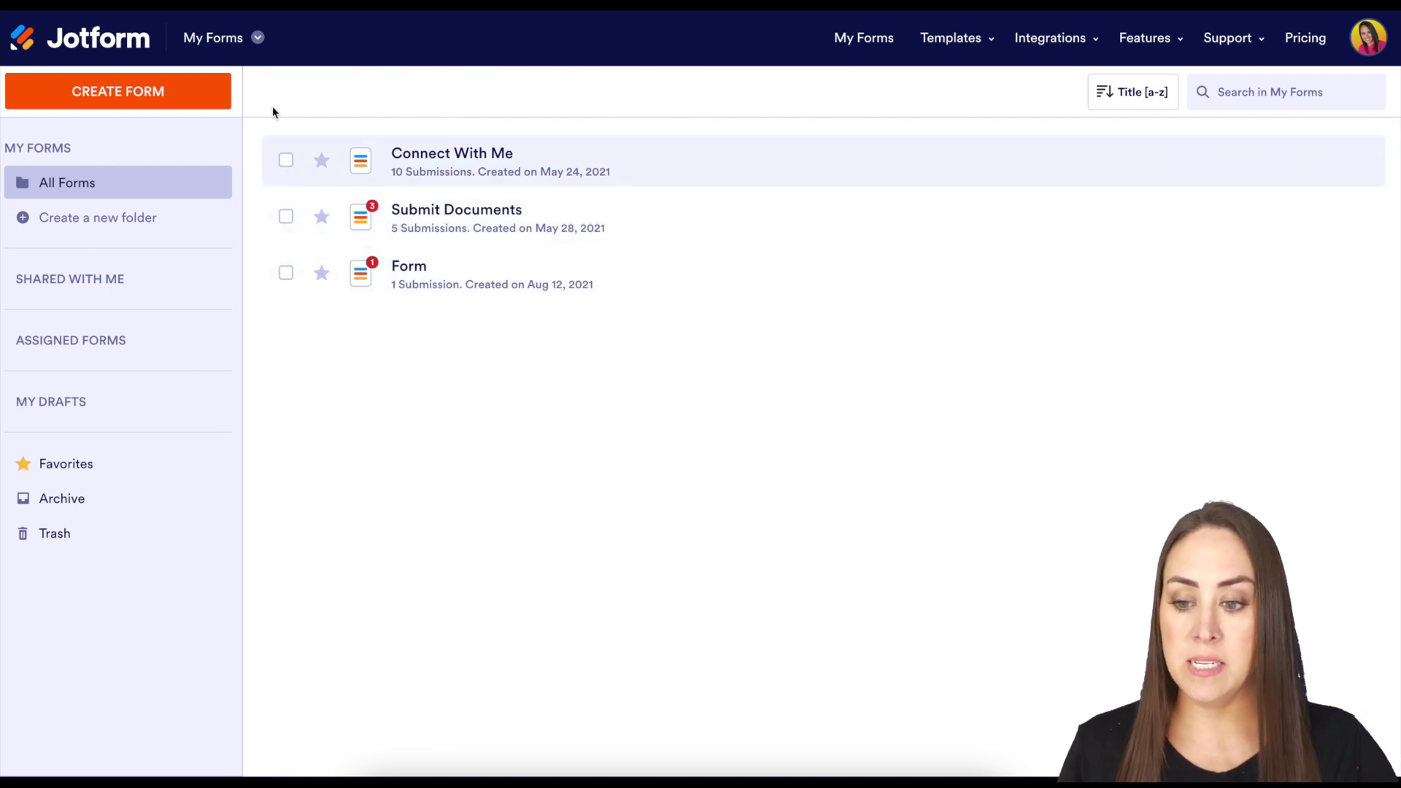
Step: Go to My Apps and start creating a new app from a template
left_click(250, 39)
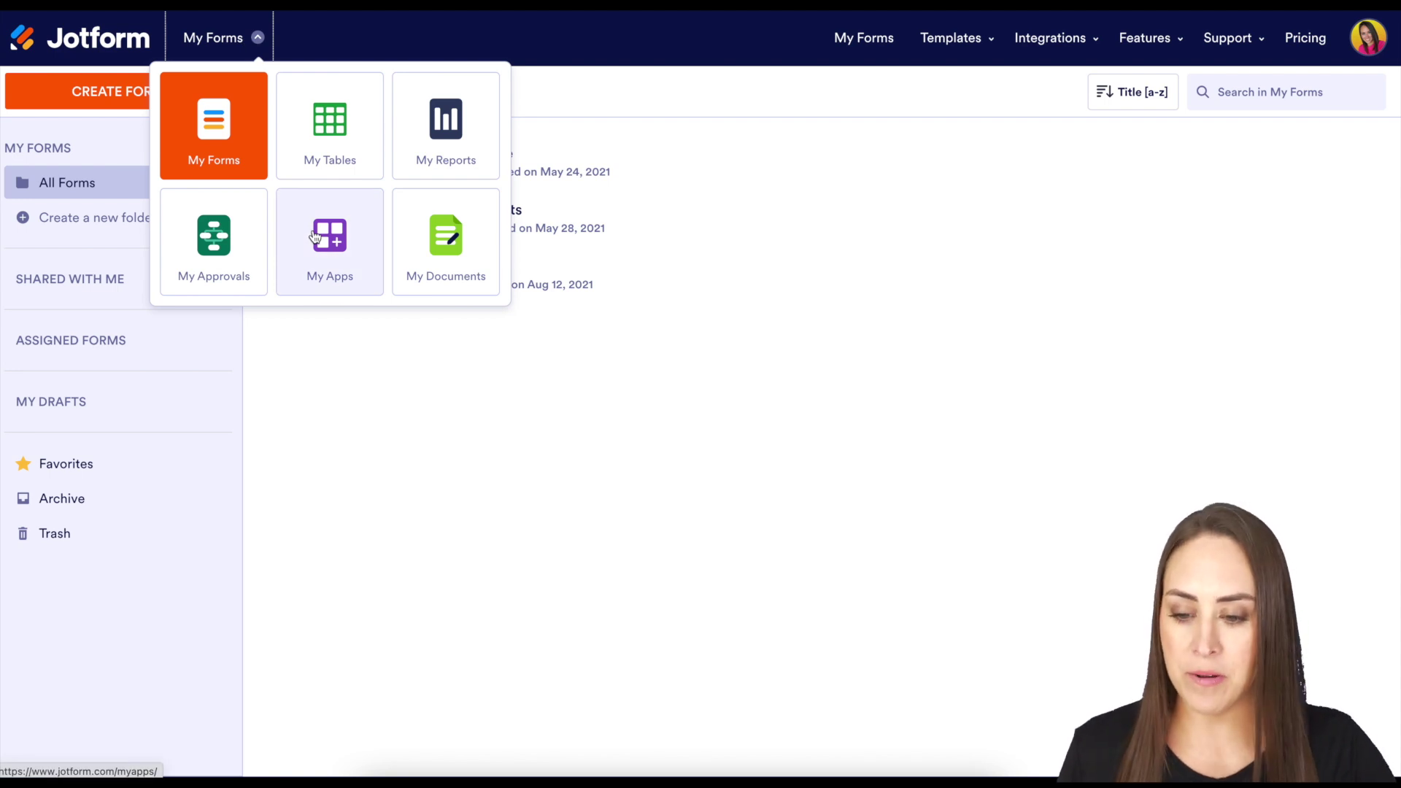
left_click(314, 235)
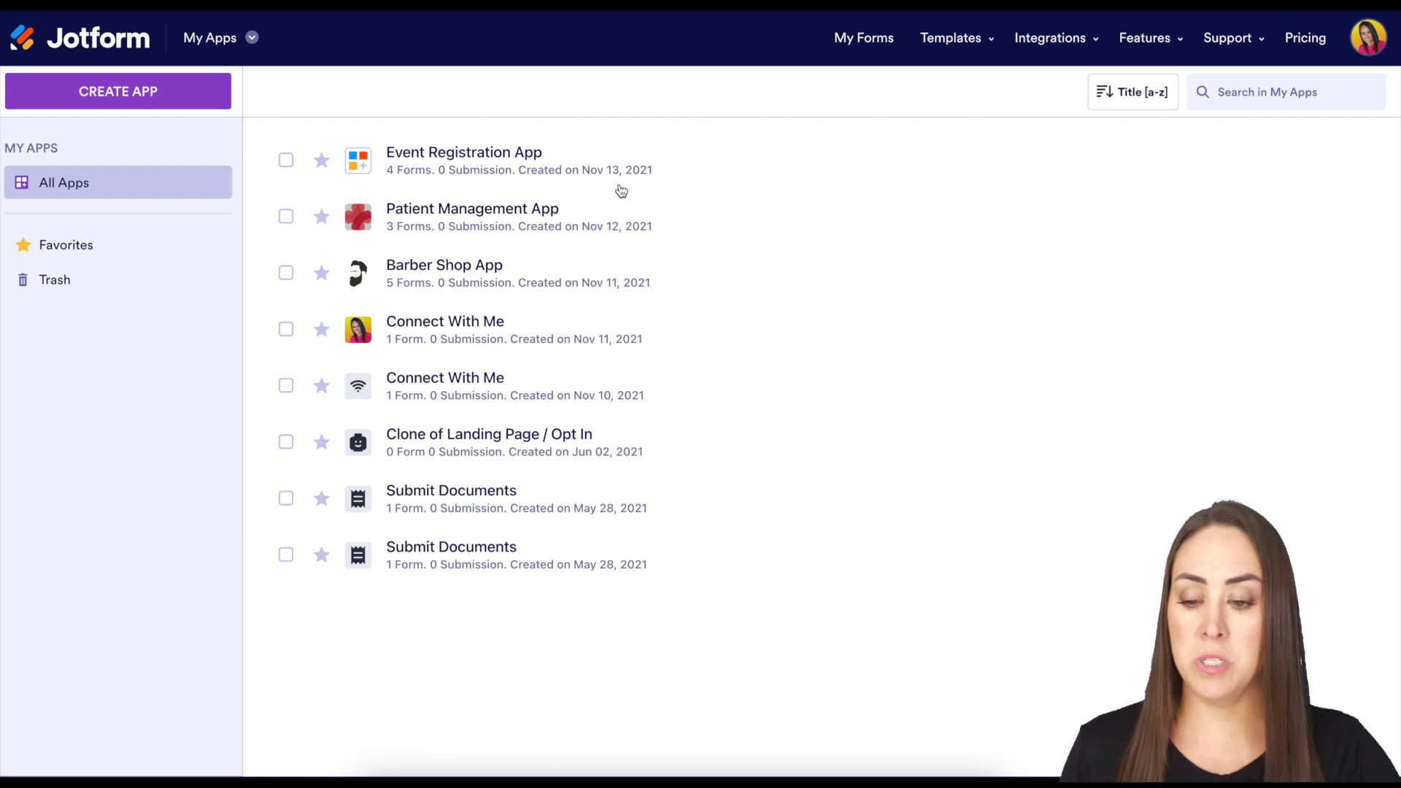
left_click(148, 93)
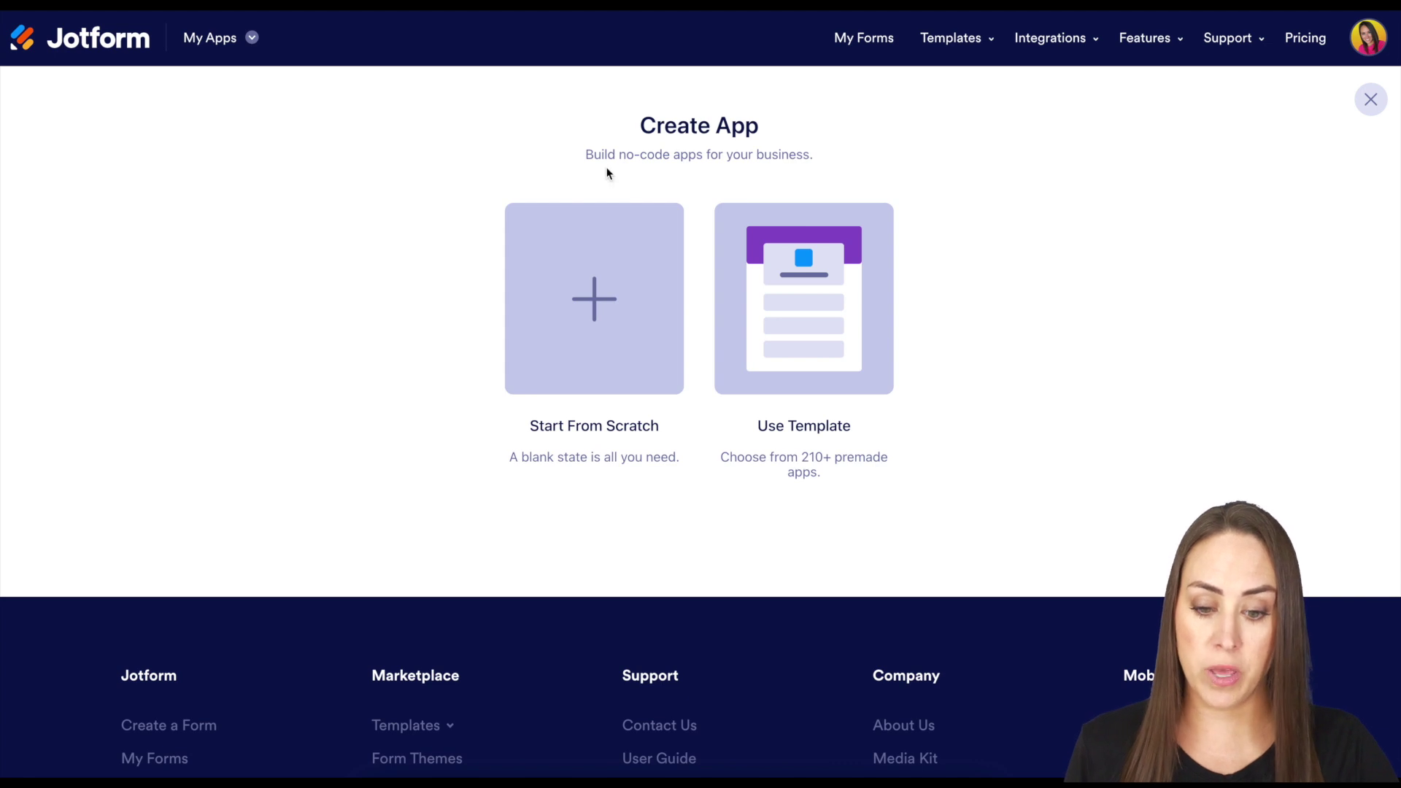
left_click(780, 282)
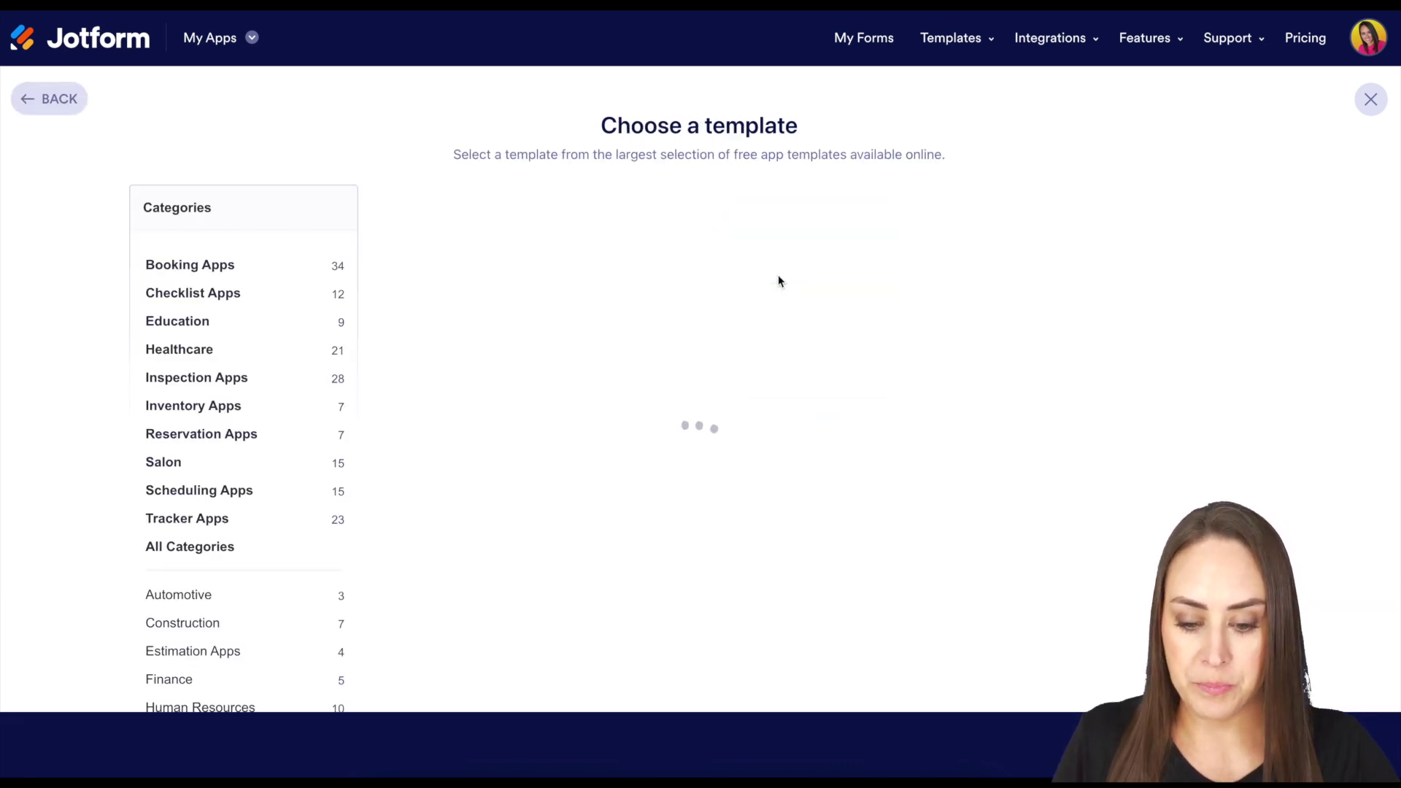
Step: Browse the app templates and narrow them to the Social Bio Link Apps category
scroll(778, 279, "down", 10)
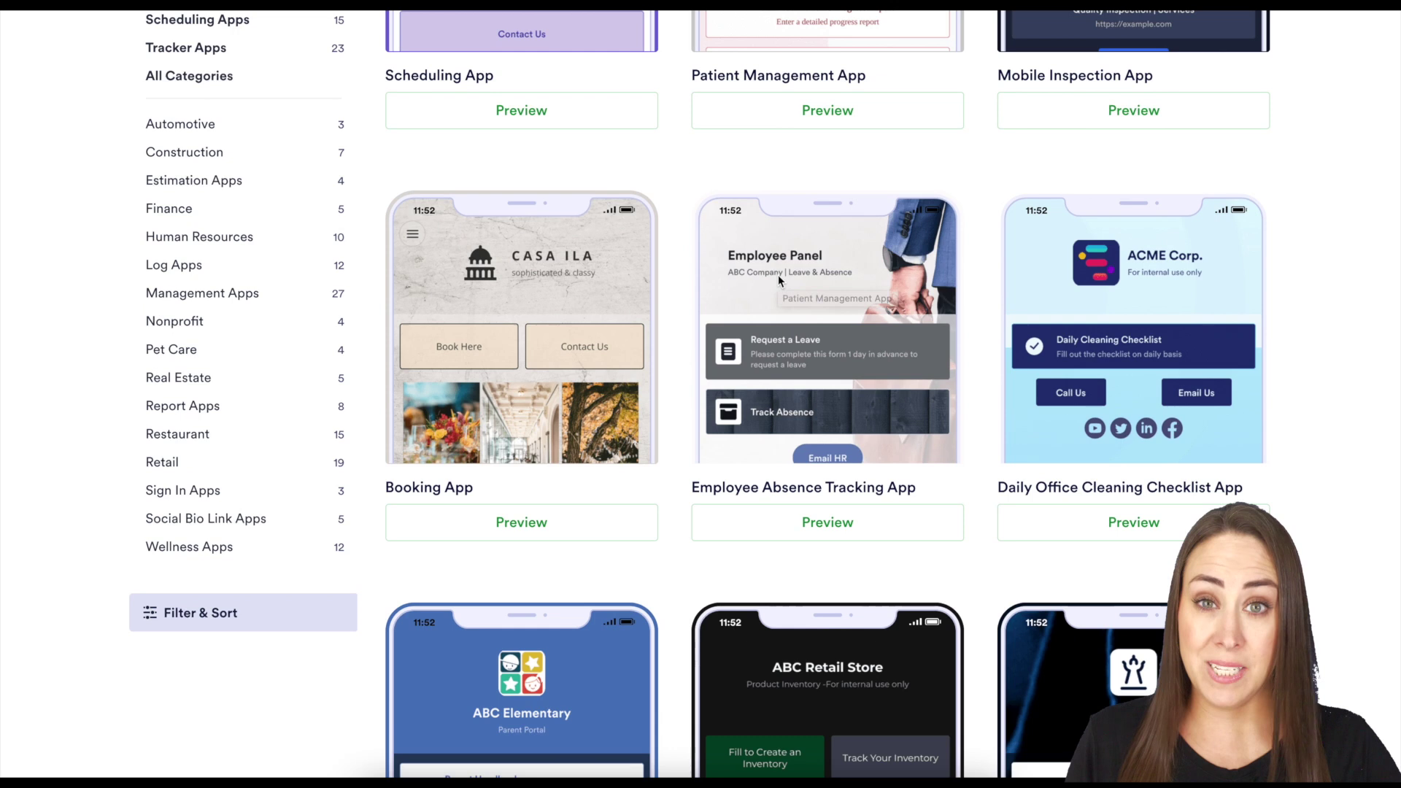
scroll(778, 279, "up", 2)
scroll(778, 276, "up", 8)
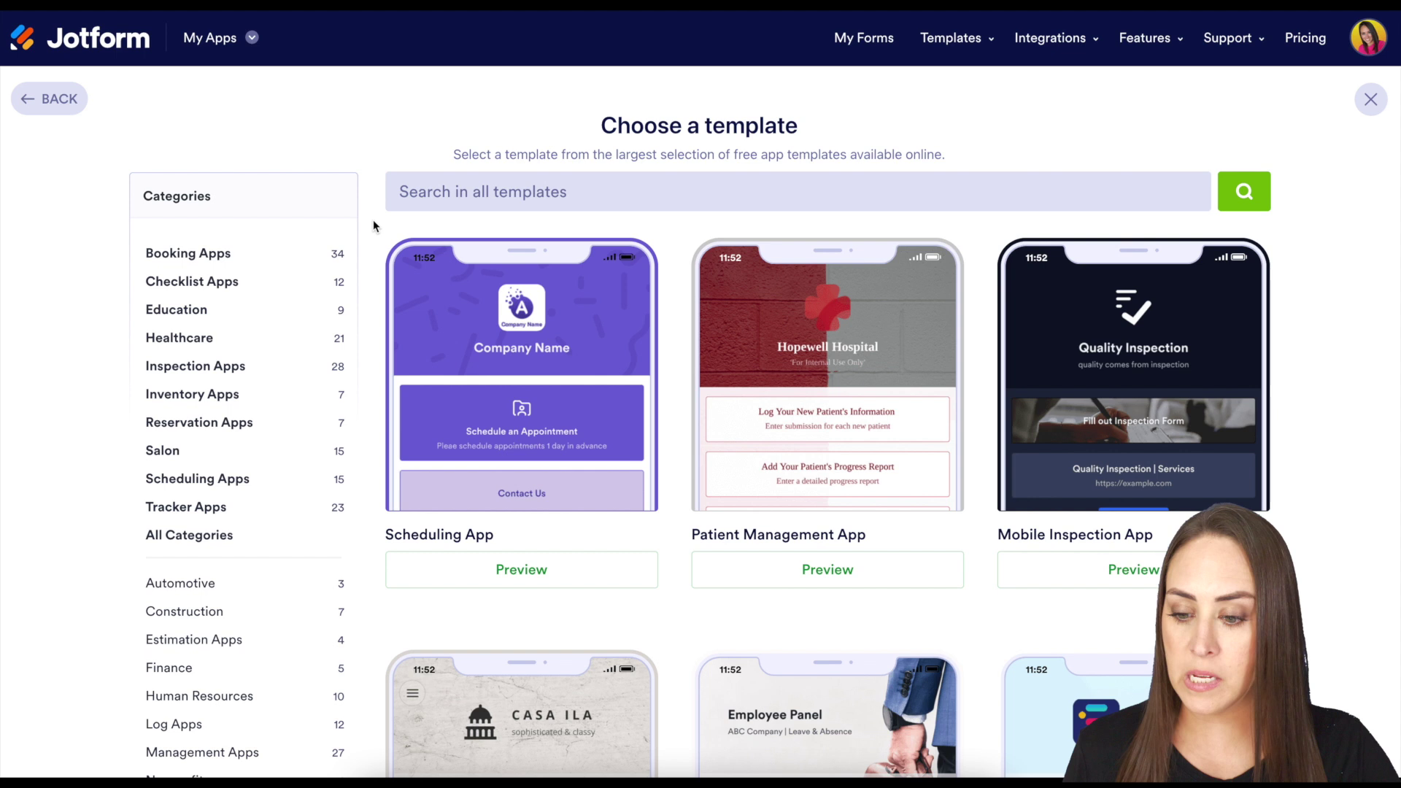
scroll(306, 431, "down", 2)
scroll(306, 430, "down", 4)
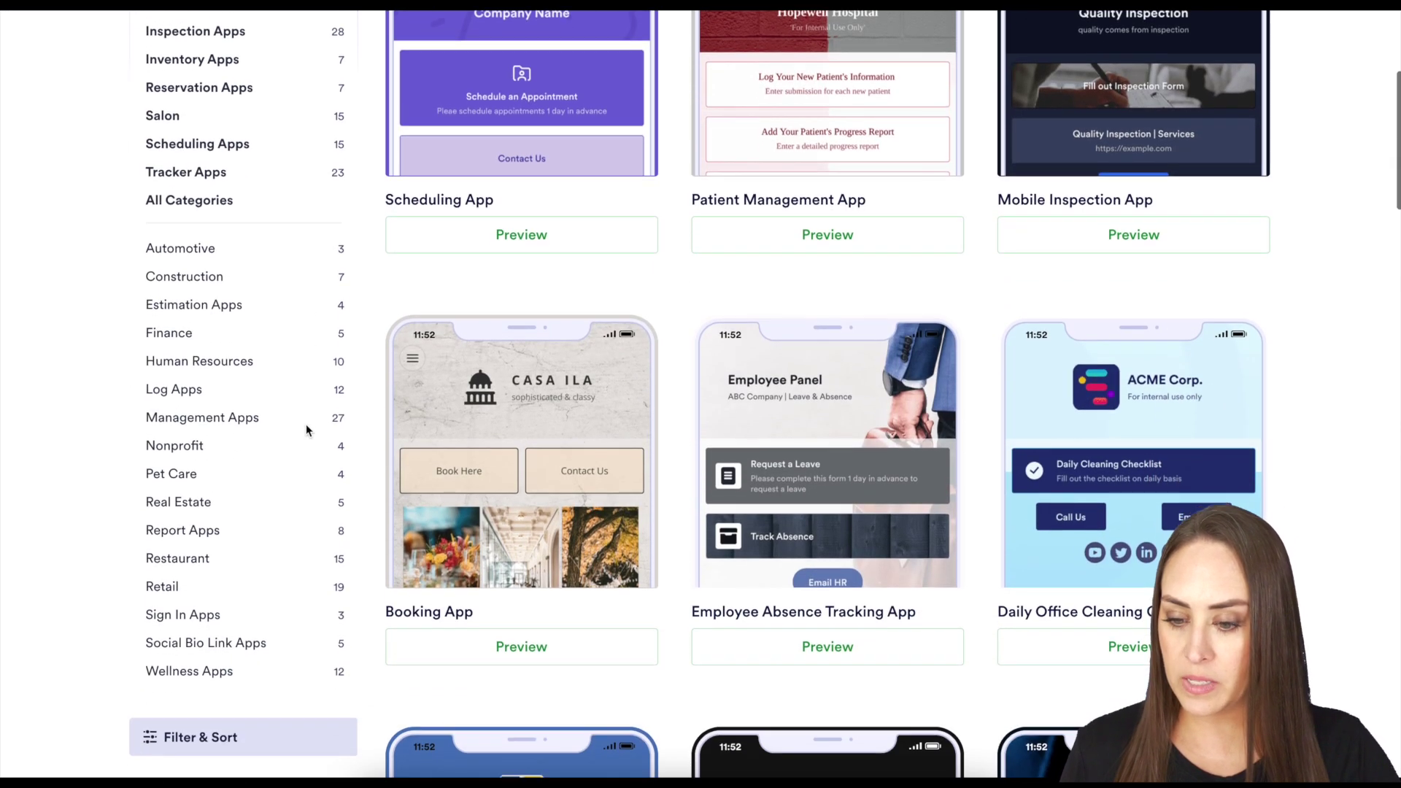
scroll(307, 431, "up", 2)
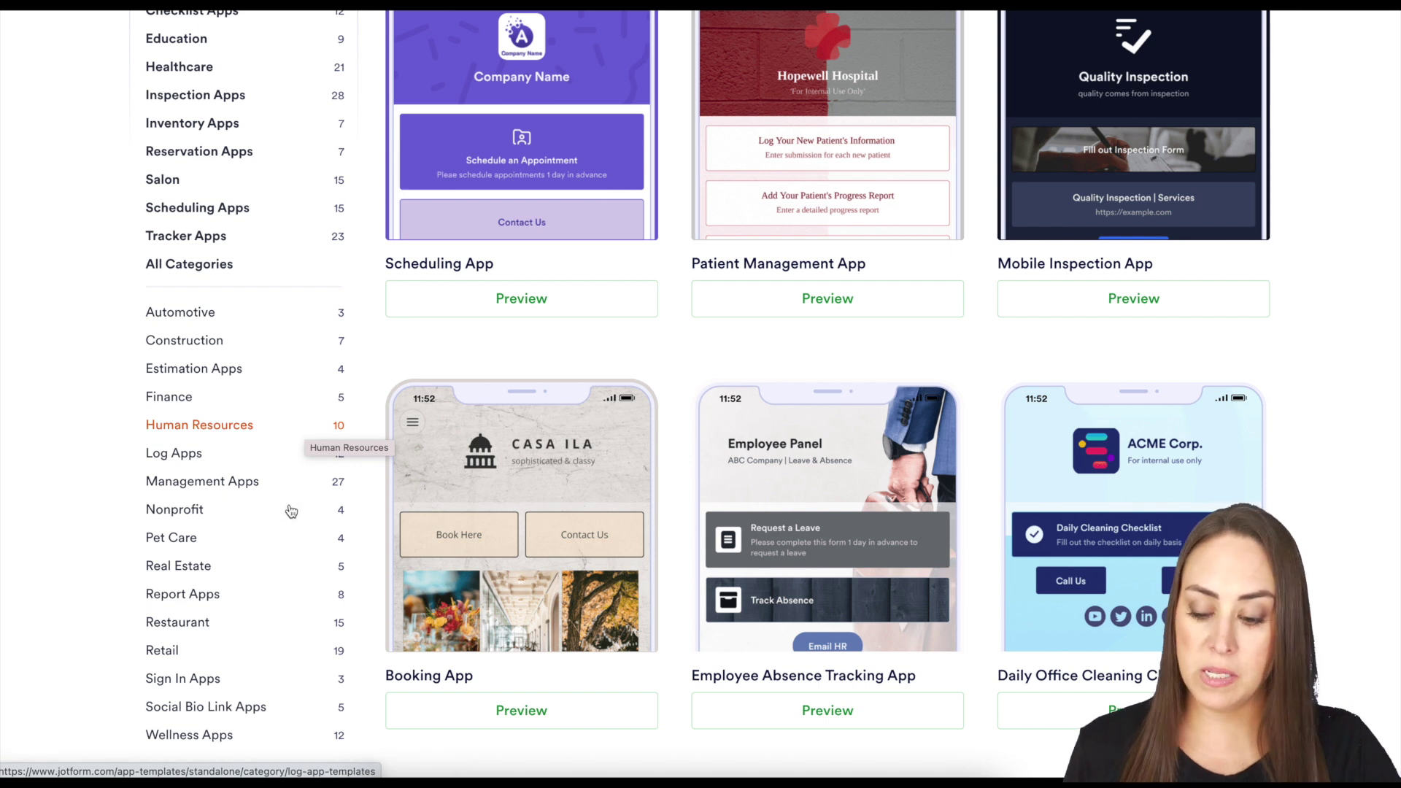
left_click(206, 708)
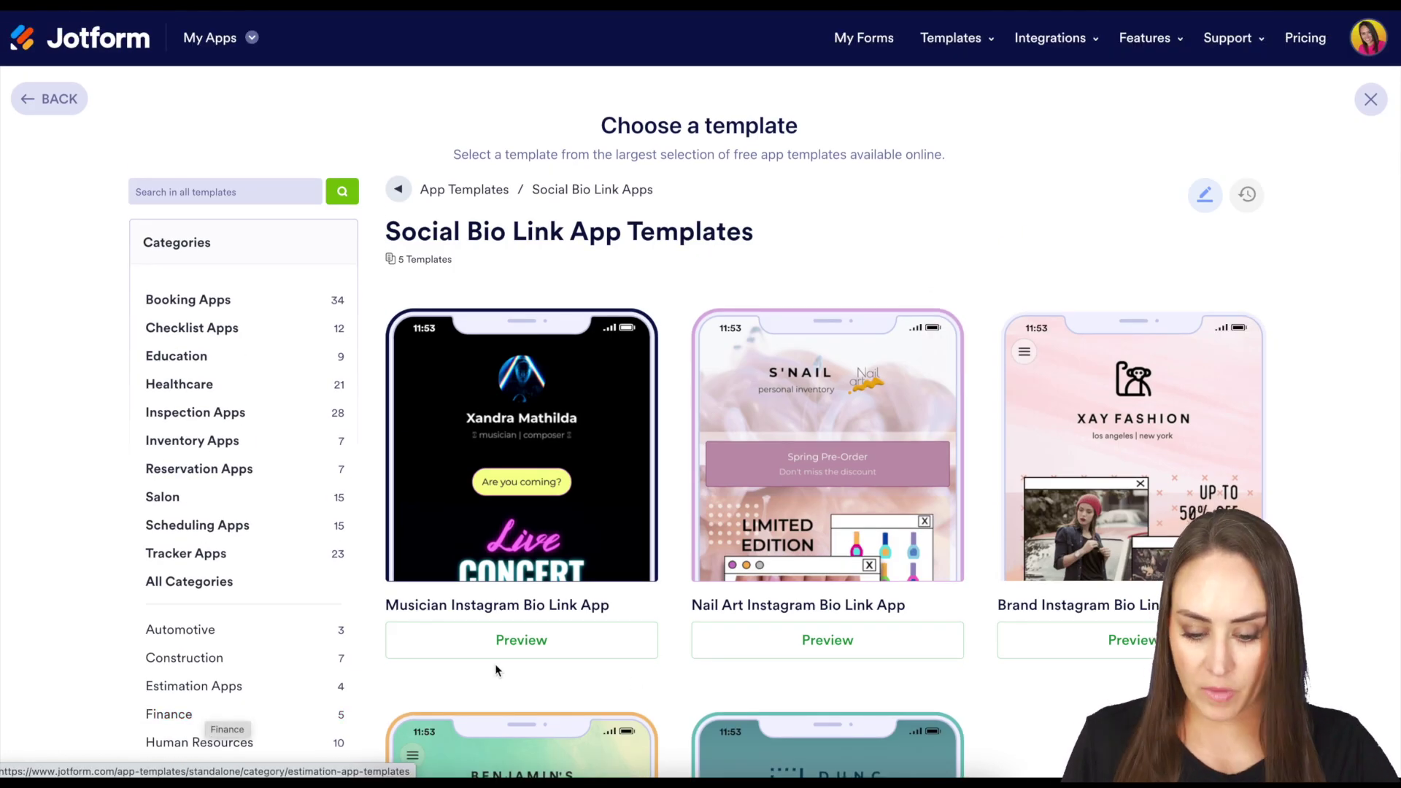
Step: Look through the bio link templates and create an app from the Brand Instagram Bio Link App template
scroll(683, 686, "down", 4)
scroll(683, 686, "down", 1)
scroll(683, 686, "up", 1)
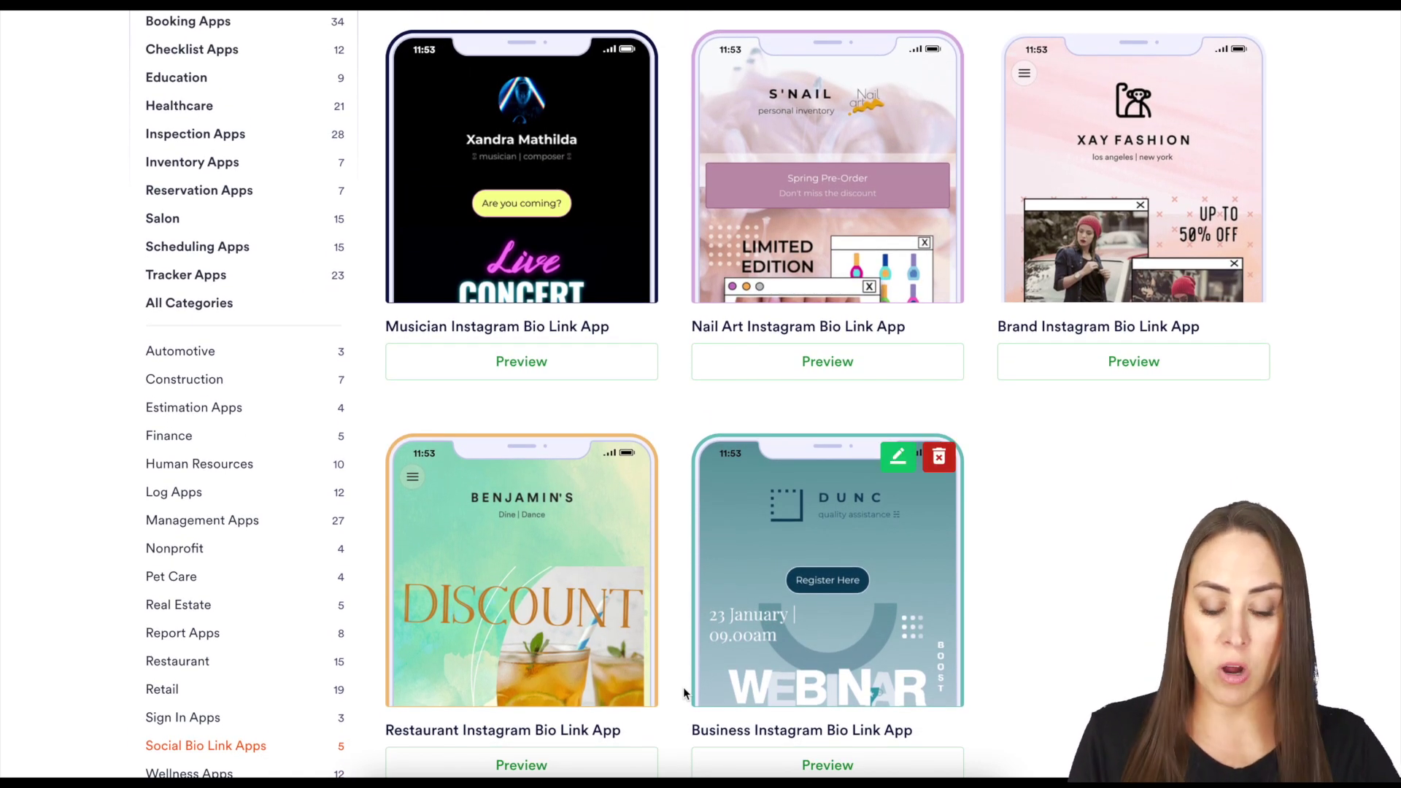
scroll(1134, 428, "down", 1)
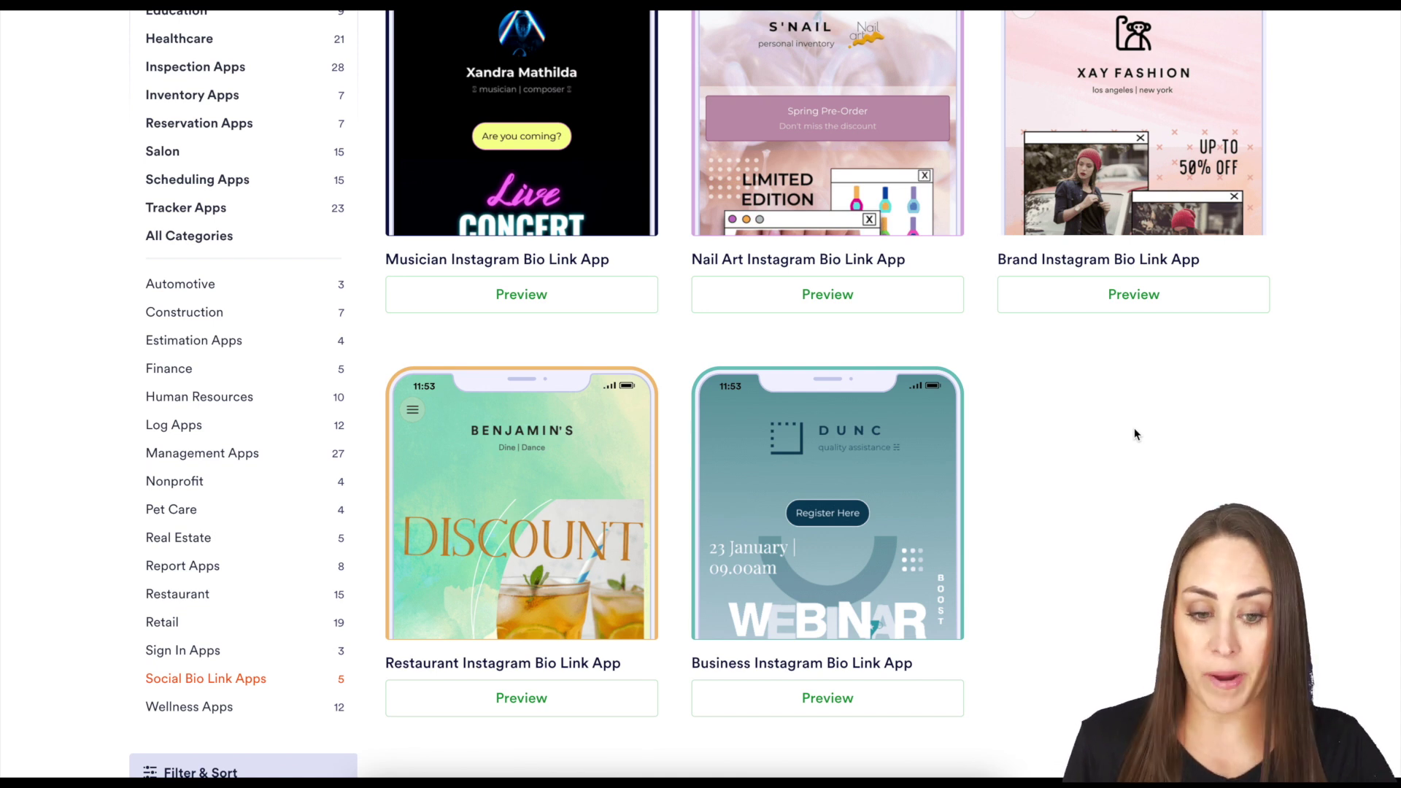
scroll(1136, 433, "up", 1)
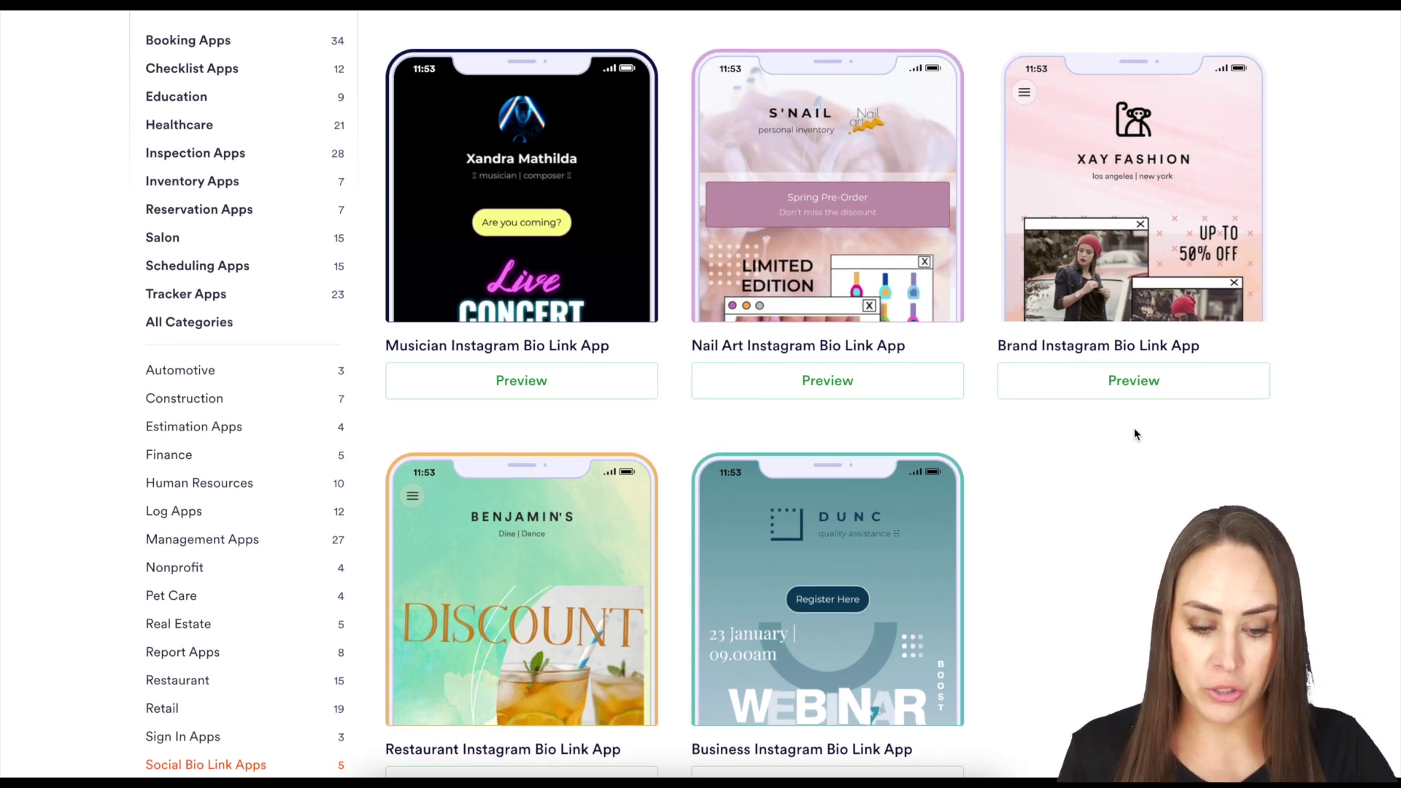
mouse_move(1135, 383)
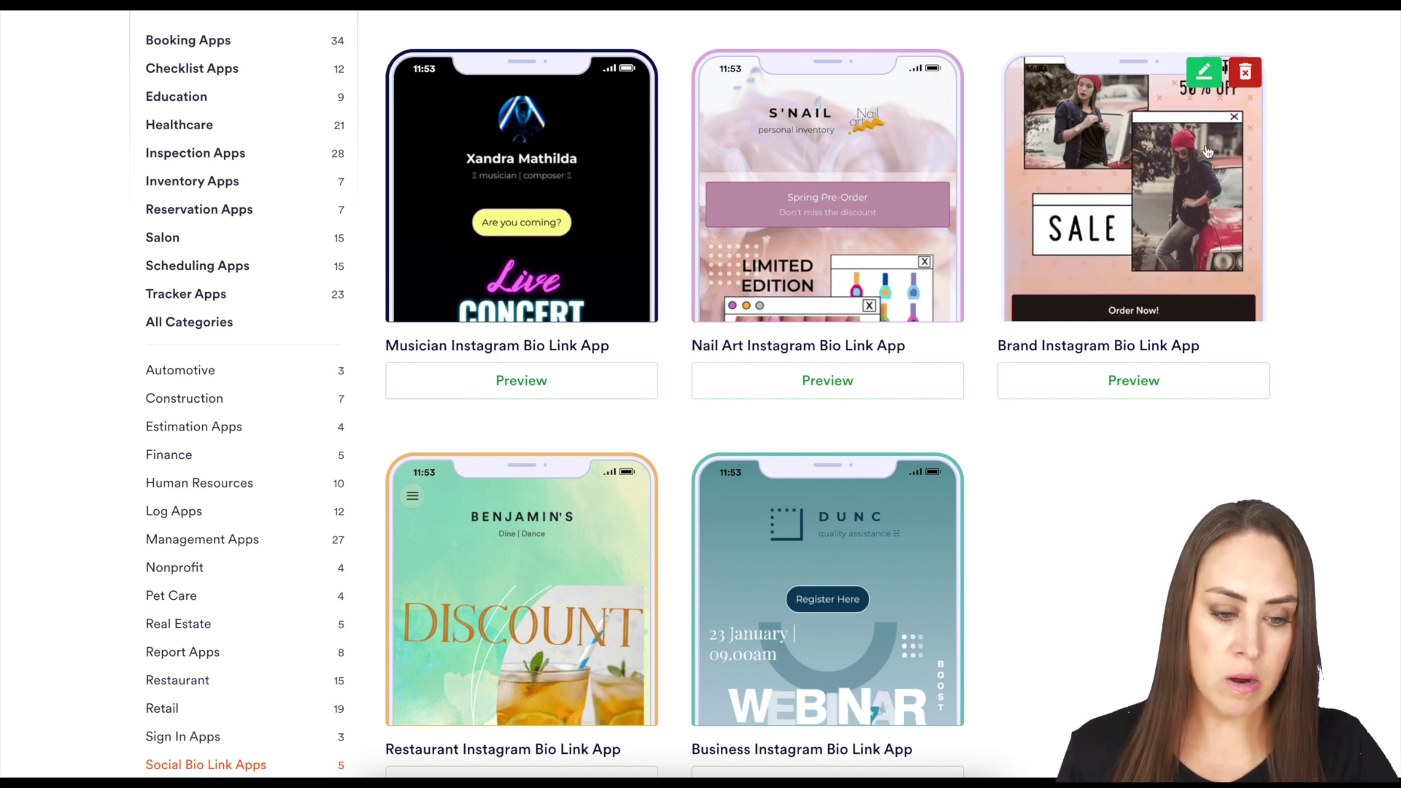
left_click(1208, 152)
left_click(1020, 619)
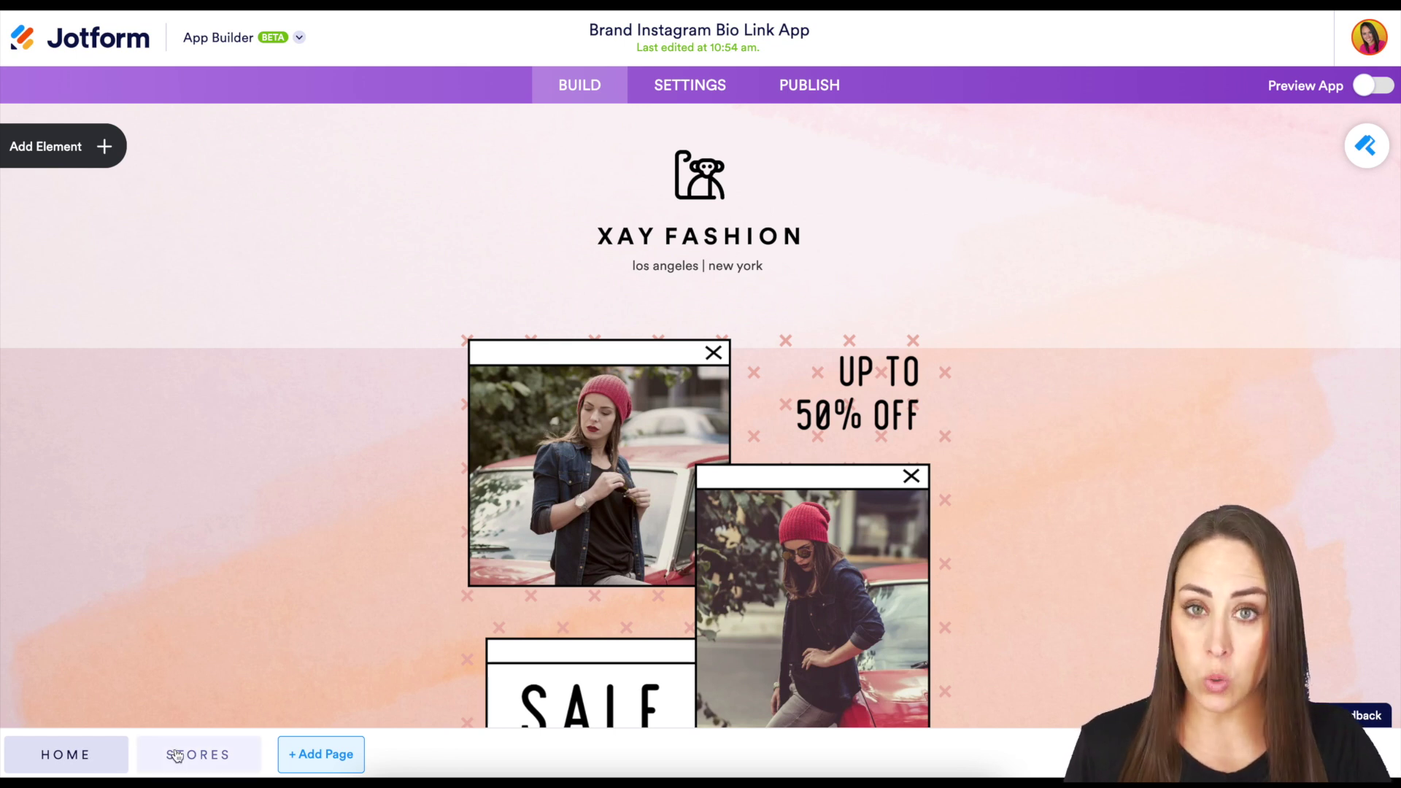
Step: Review the content of the app's Home and Stores pages from start to end
scroll(274, 592, "down", 7)
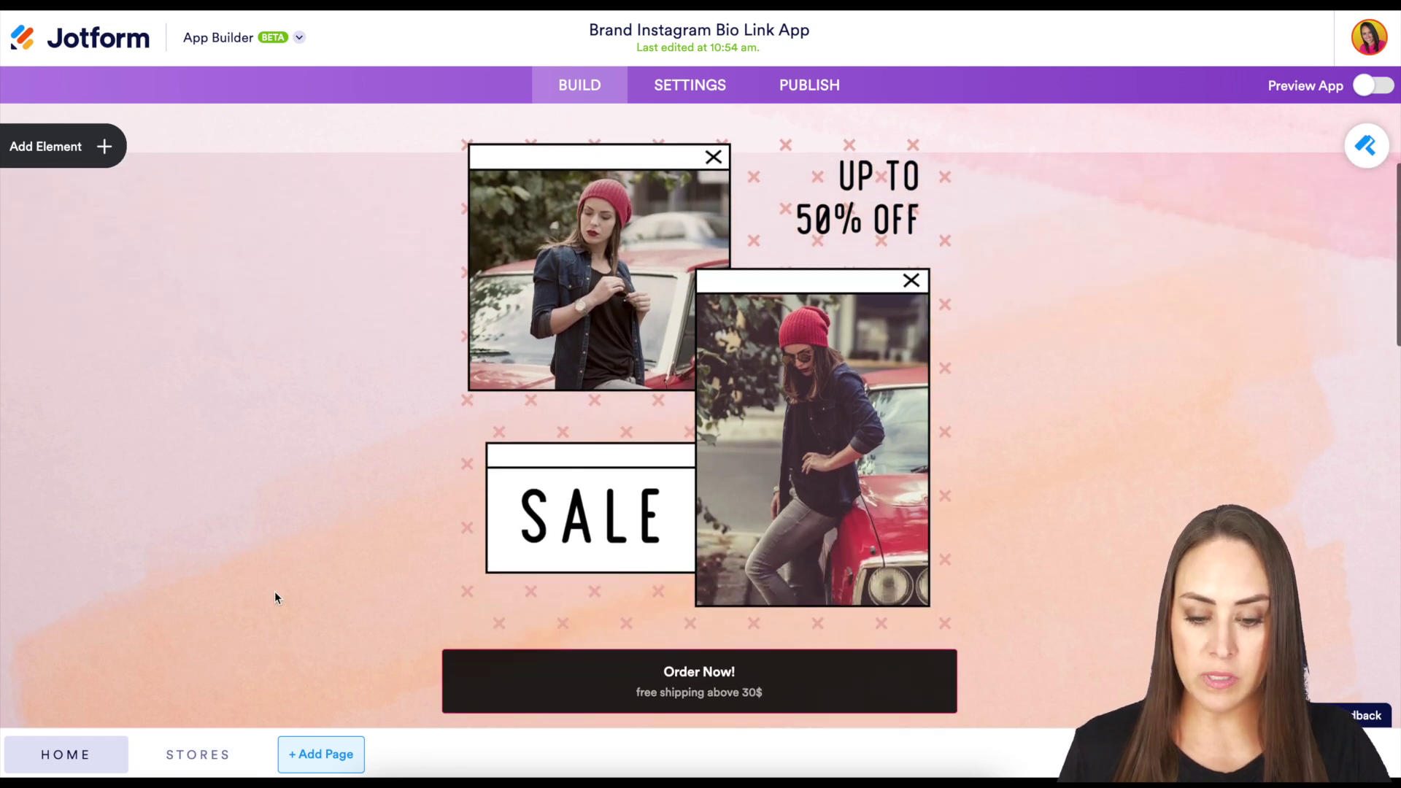
scroll(275, 593, "down", 10)
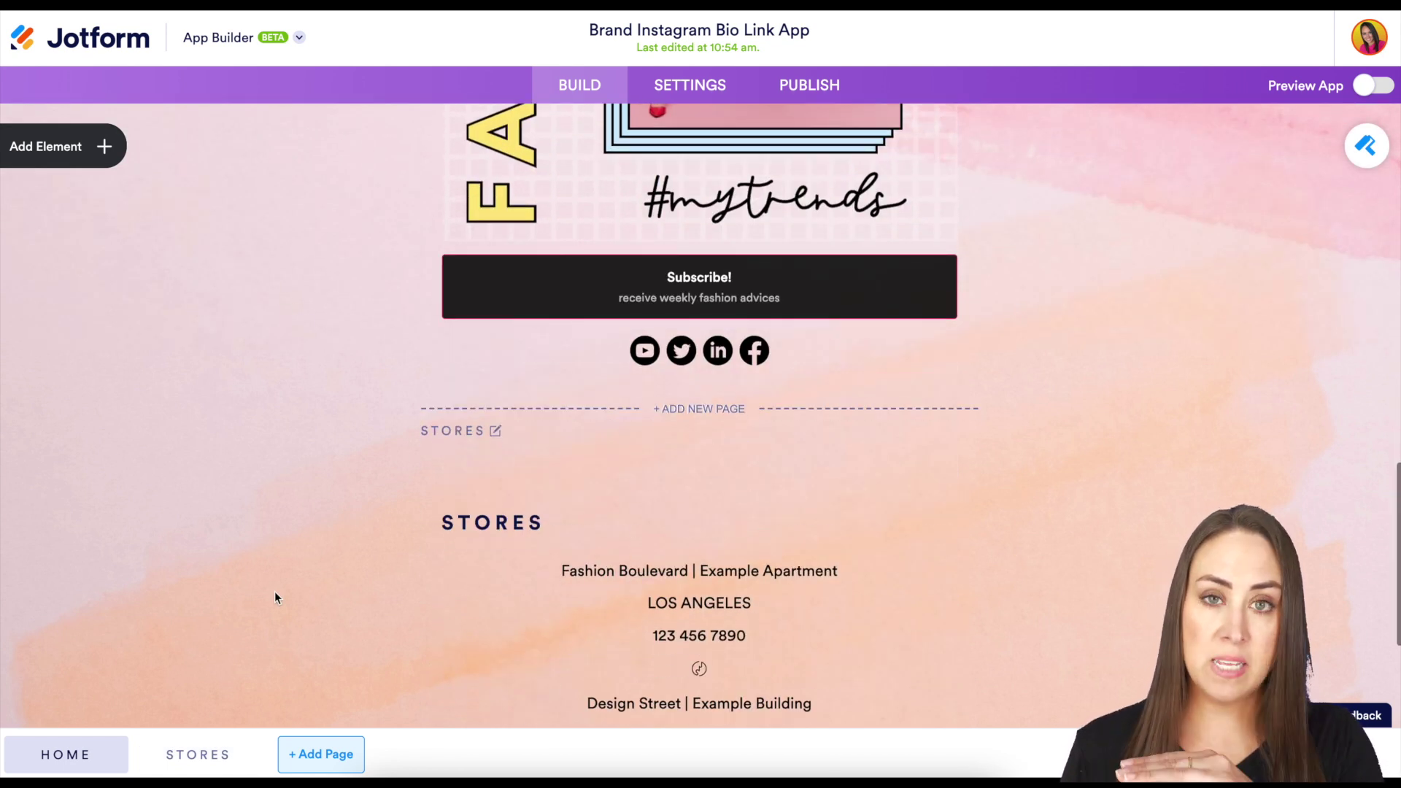
scroll(275, 595, "down", 4)
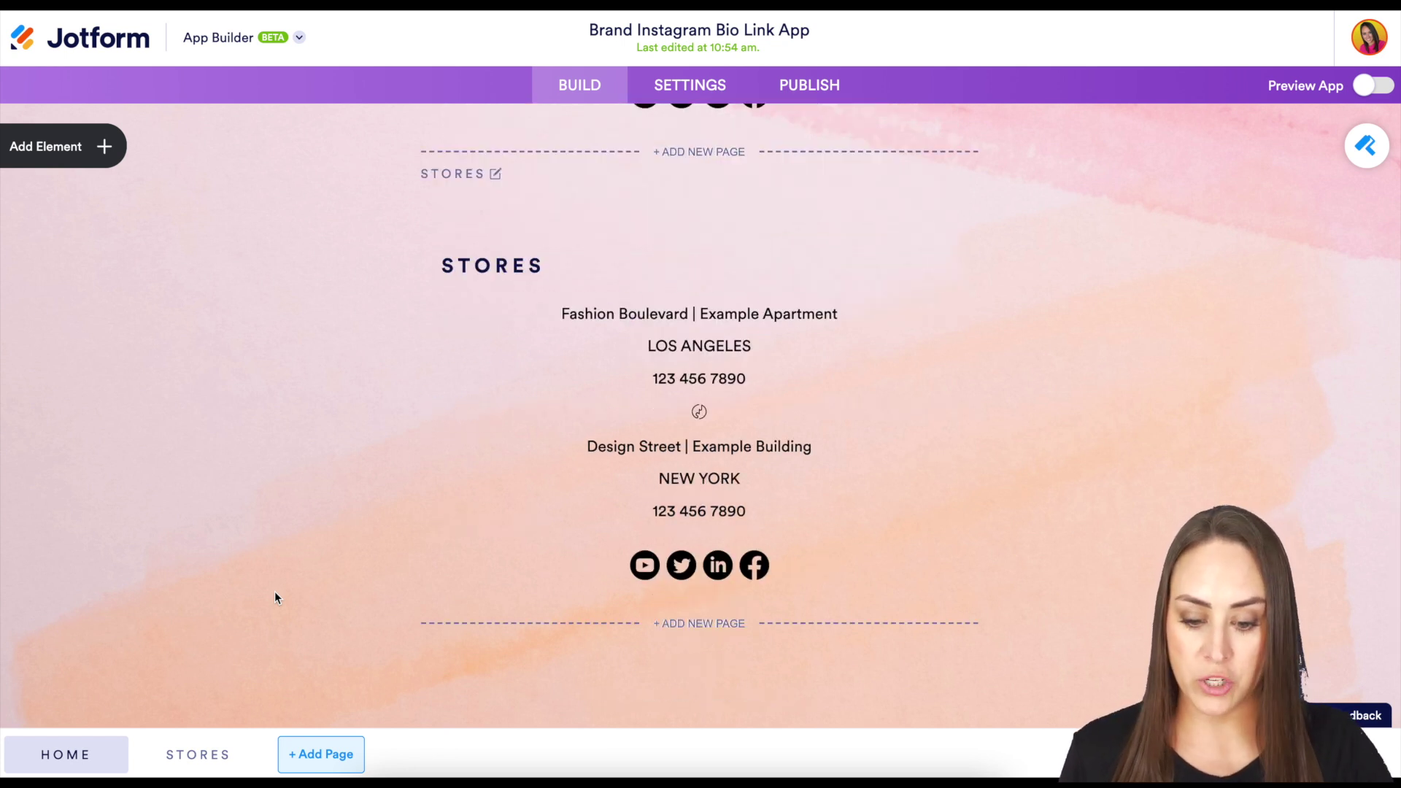
scroll(276, 597, "up", 15)
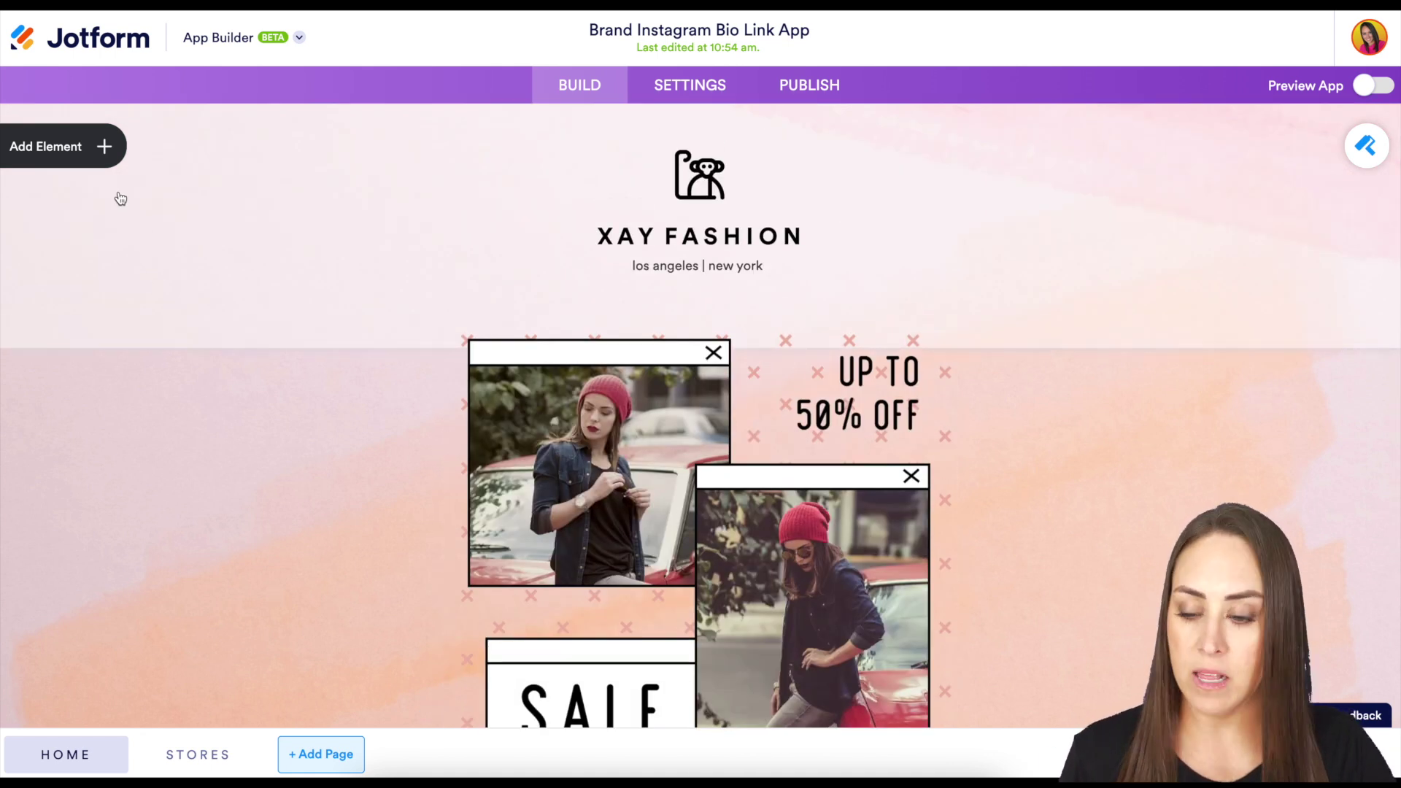
Step: Examine the basic elements and widgets that can be added to the app
left_click(105, 149)
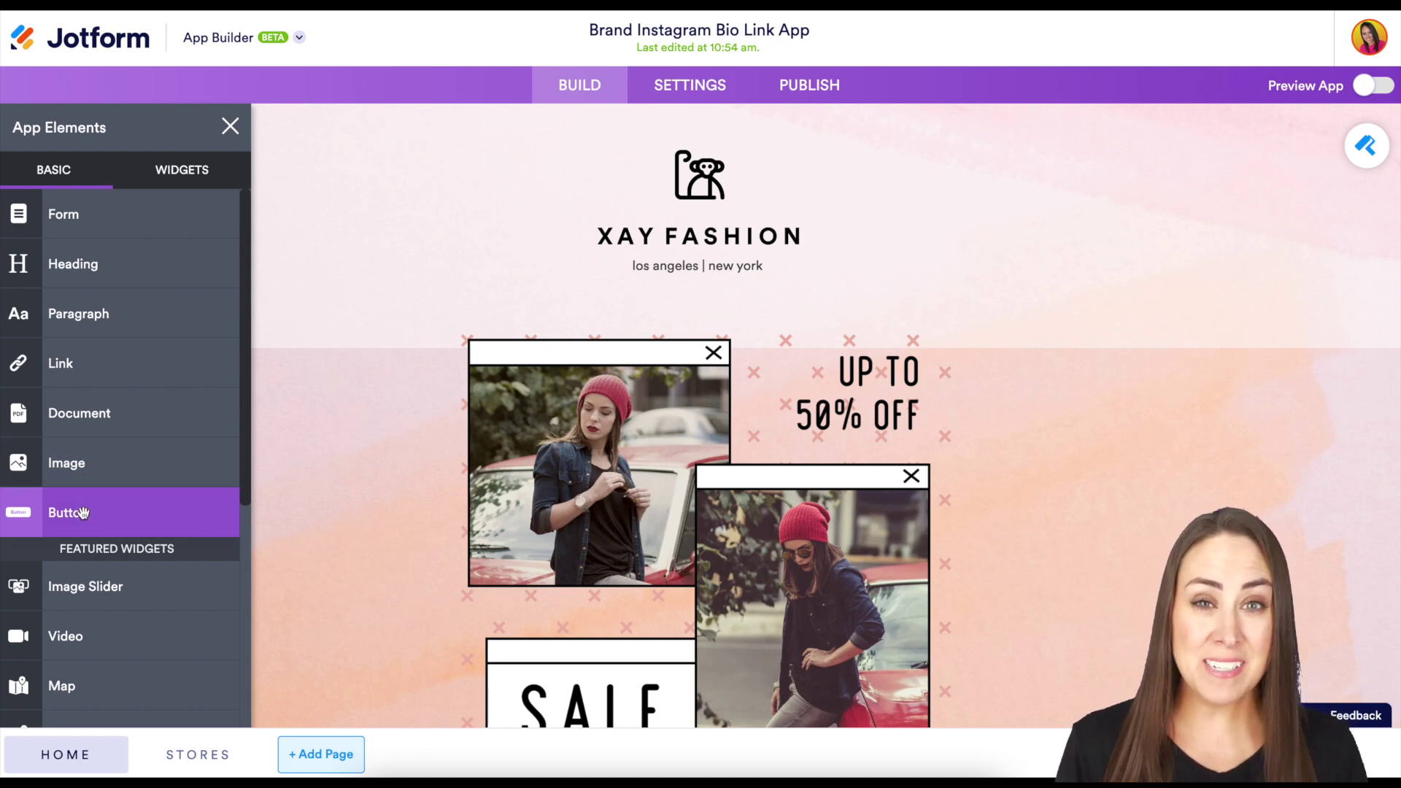
scroll(83, 513, "down", 3)
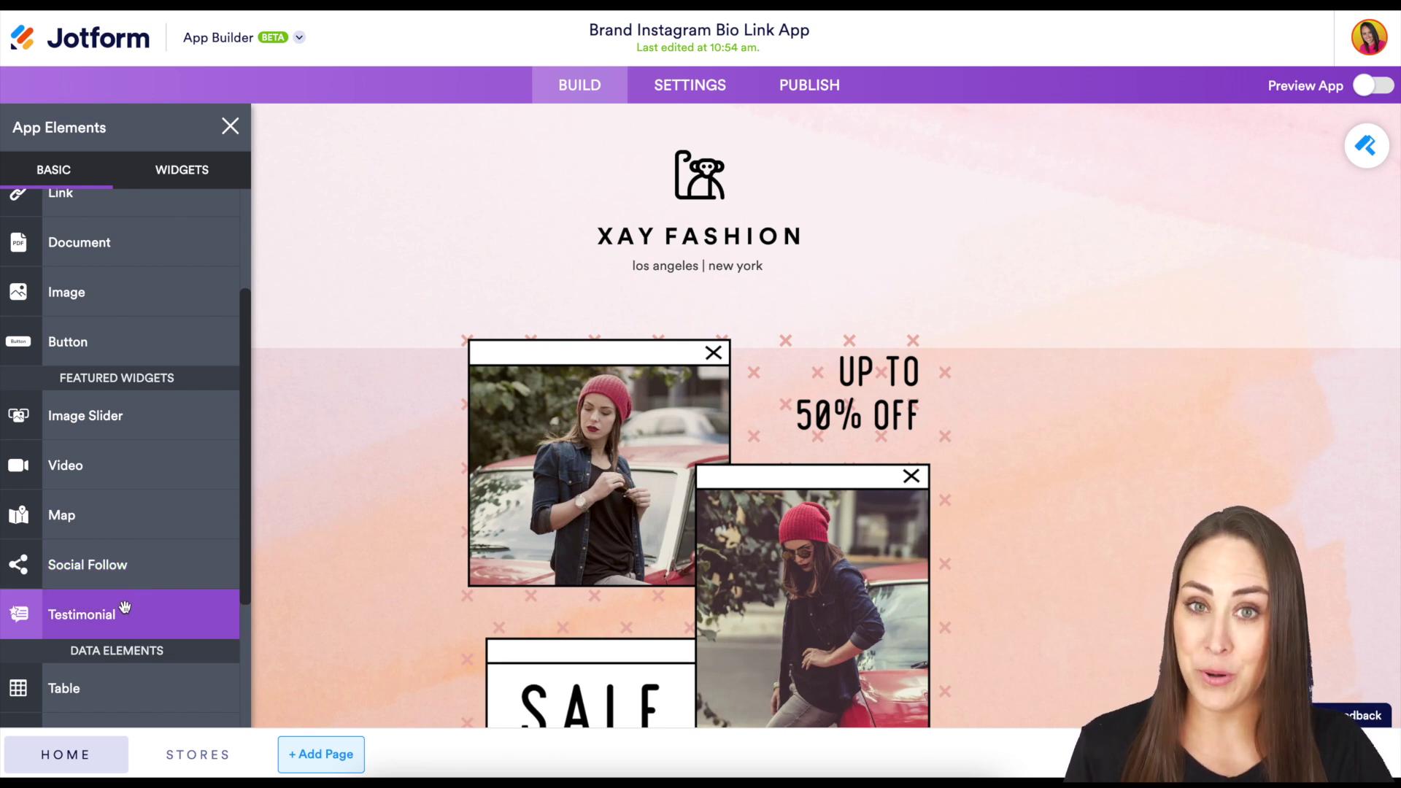
scroll(125, 607, "down", 3)
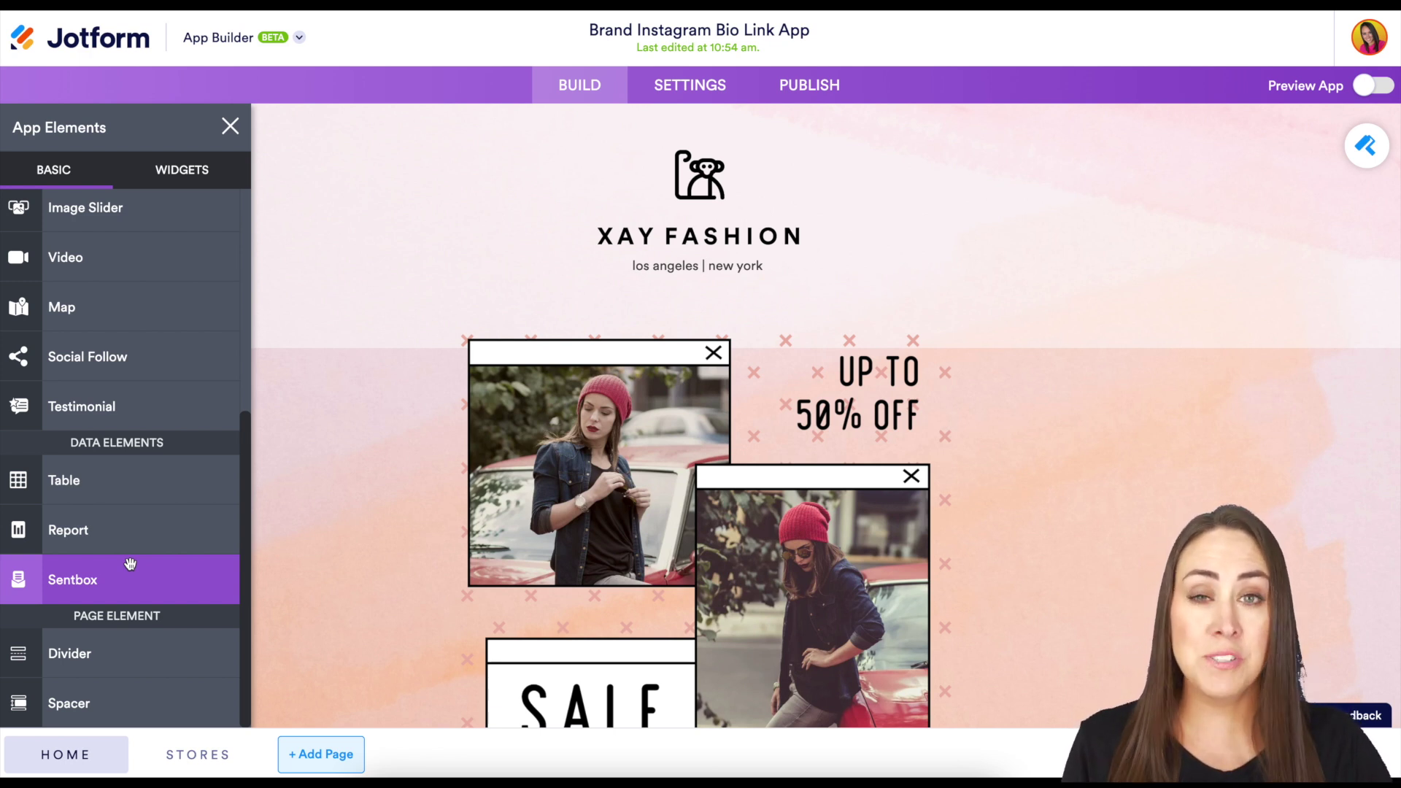
left_click(188, 181)
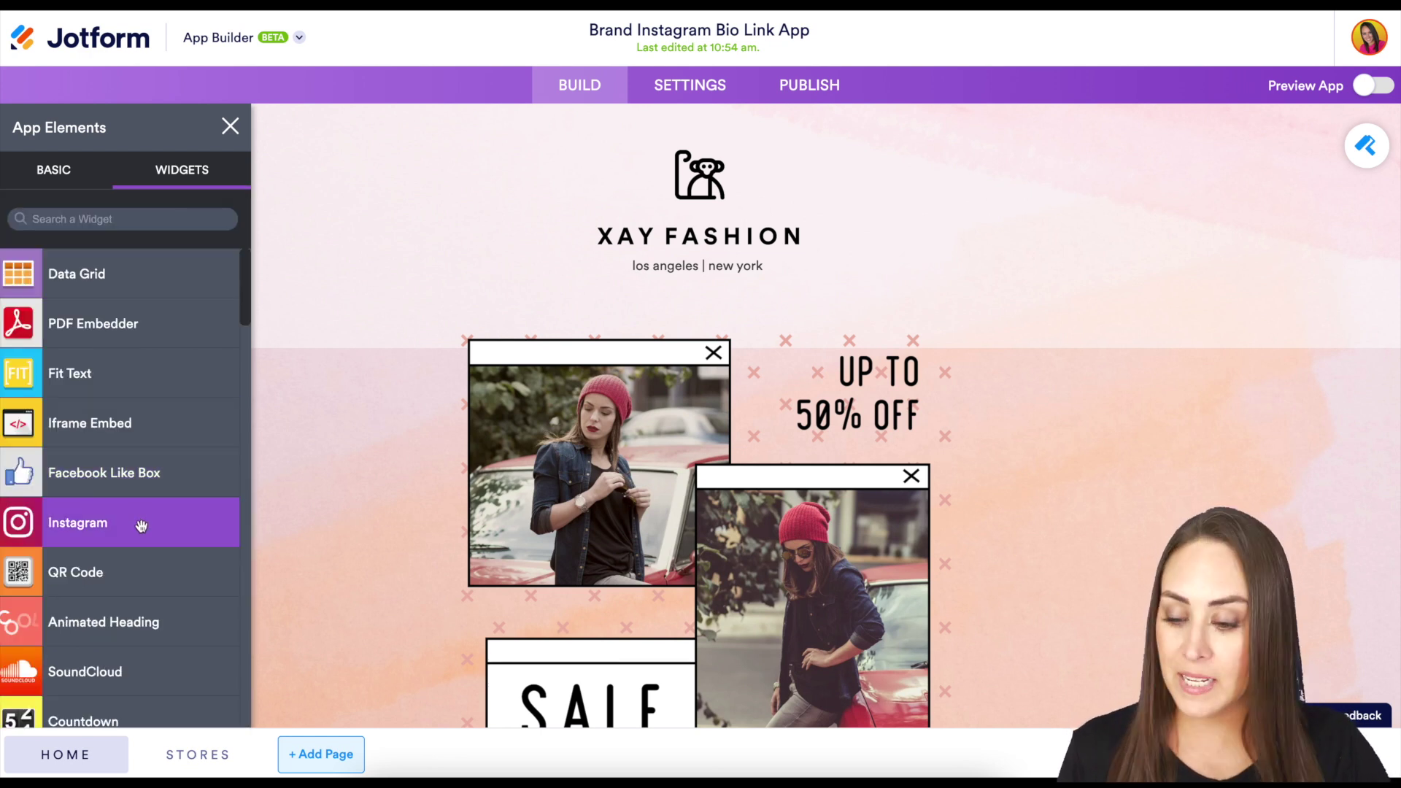
scroll(141, 525, "down", 20)
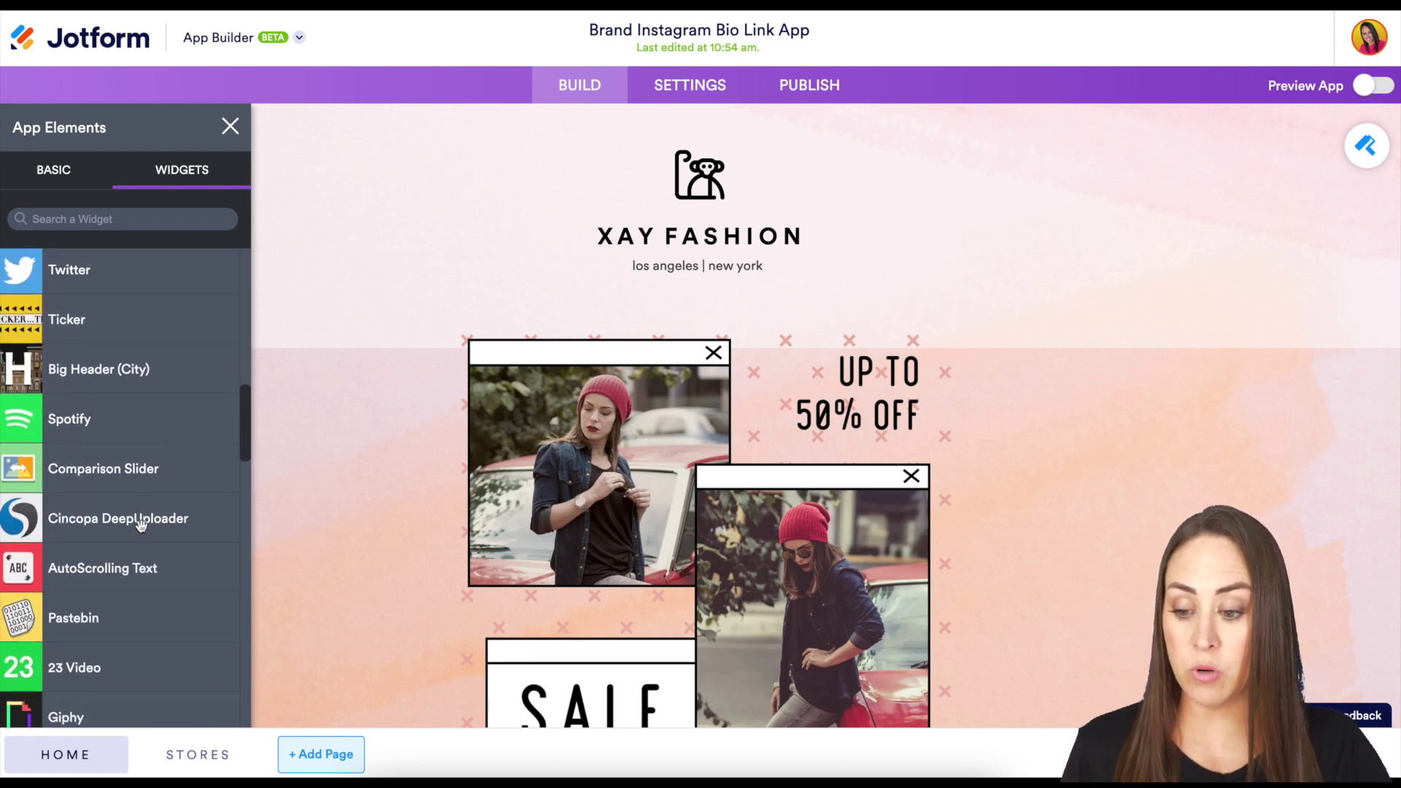
scroll(141, 525, "down", 3)
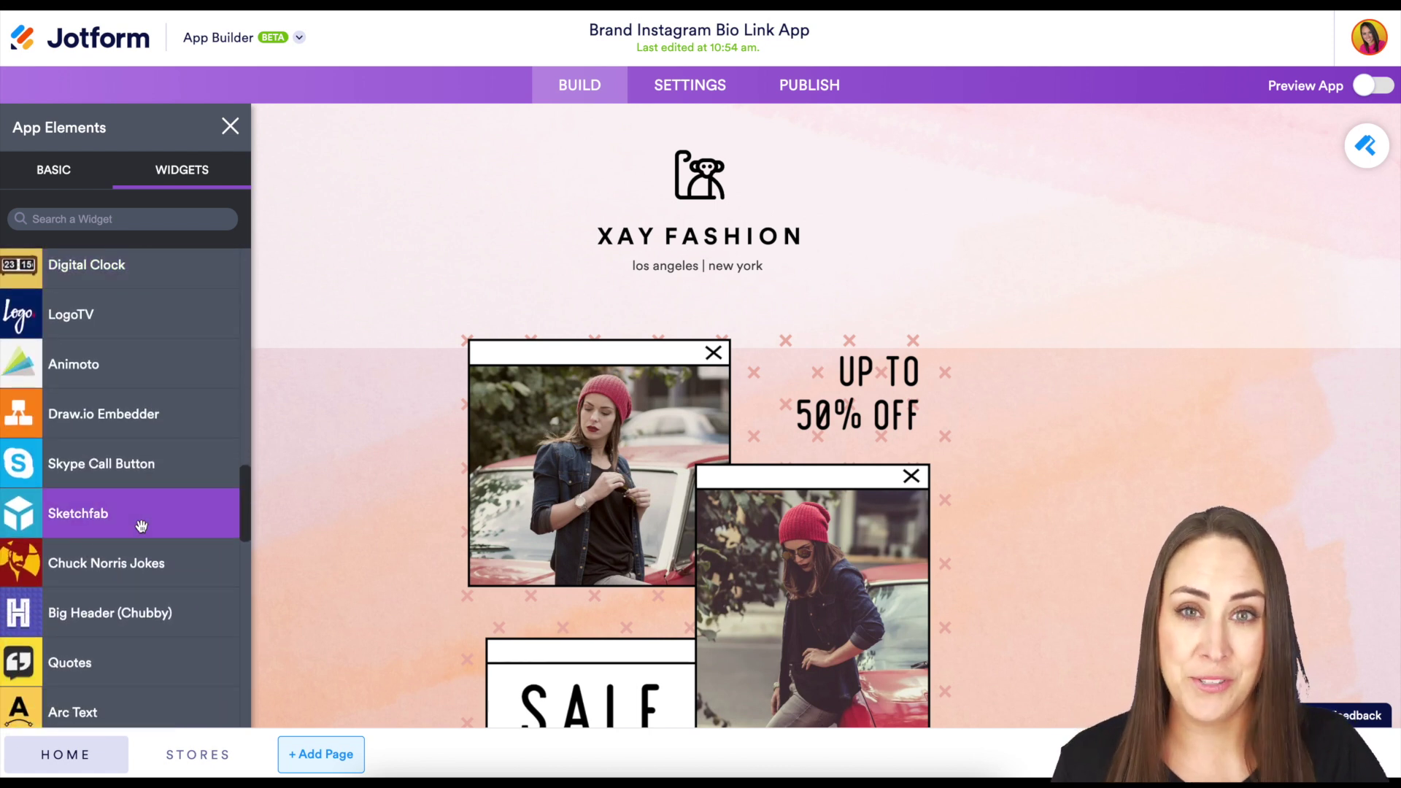
scroll(146, 524, "up", 20)
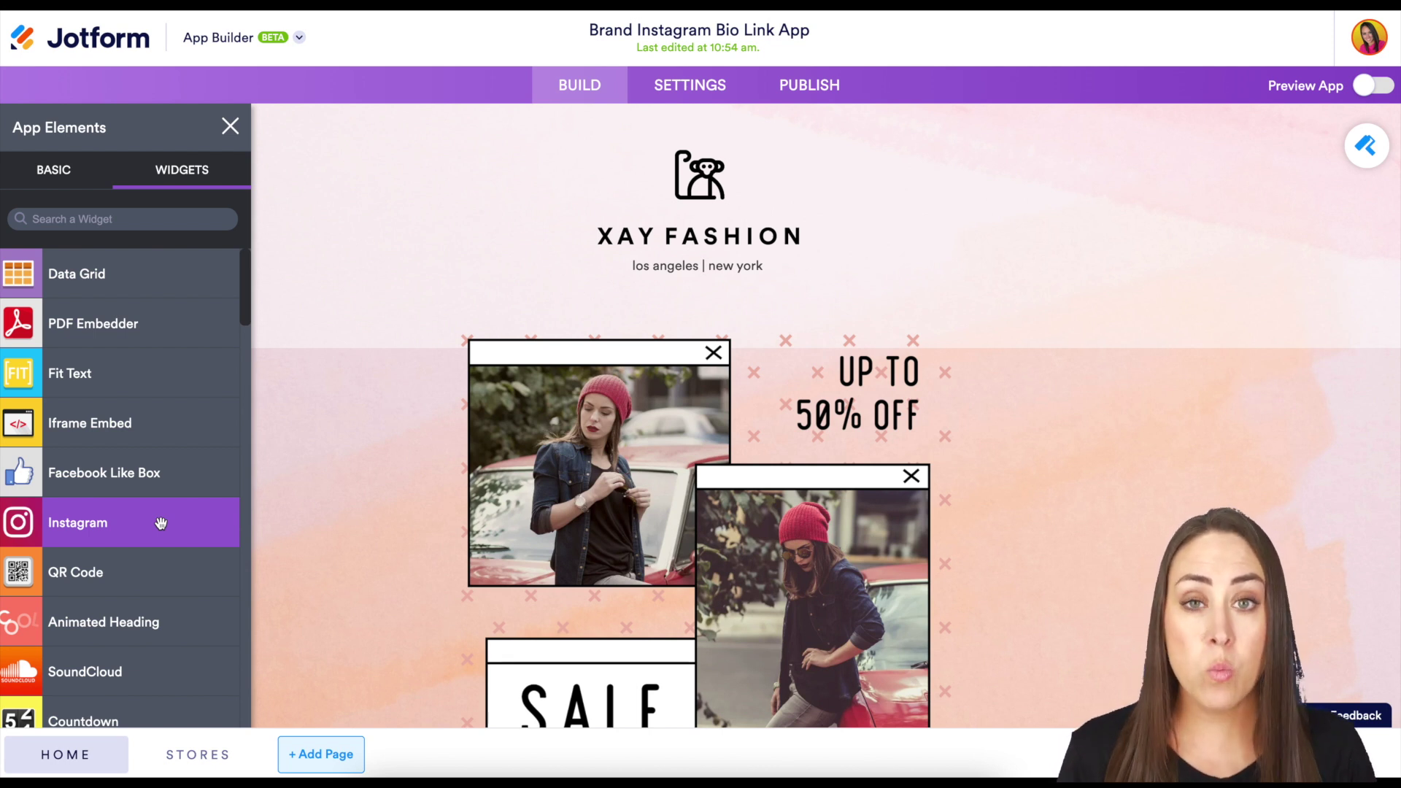
Step: Add a Form element below the Home page header and choose the Connect With Me form for it
left_click(61, 182)
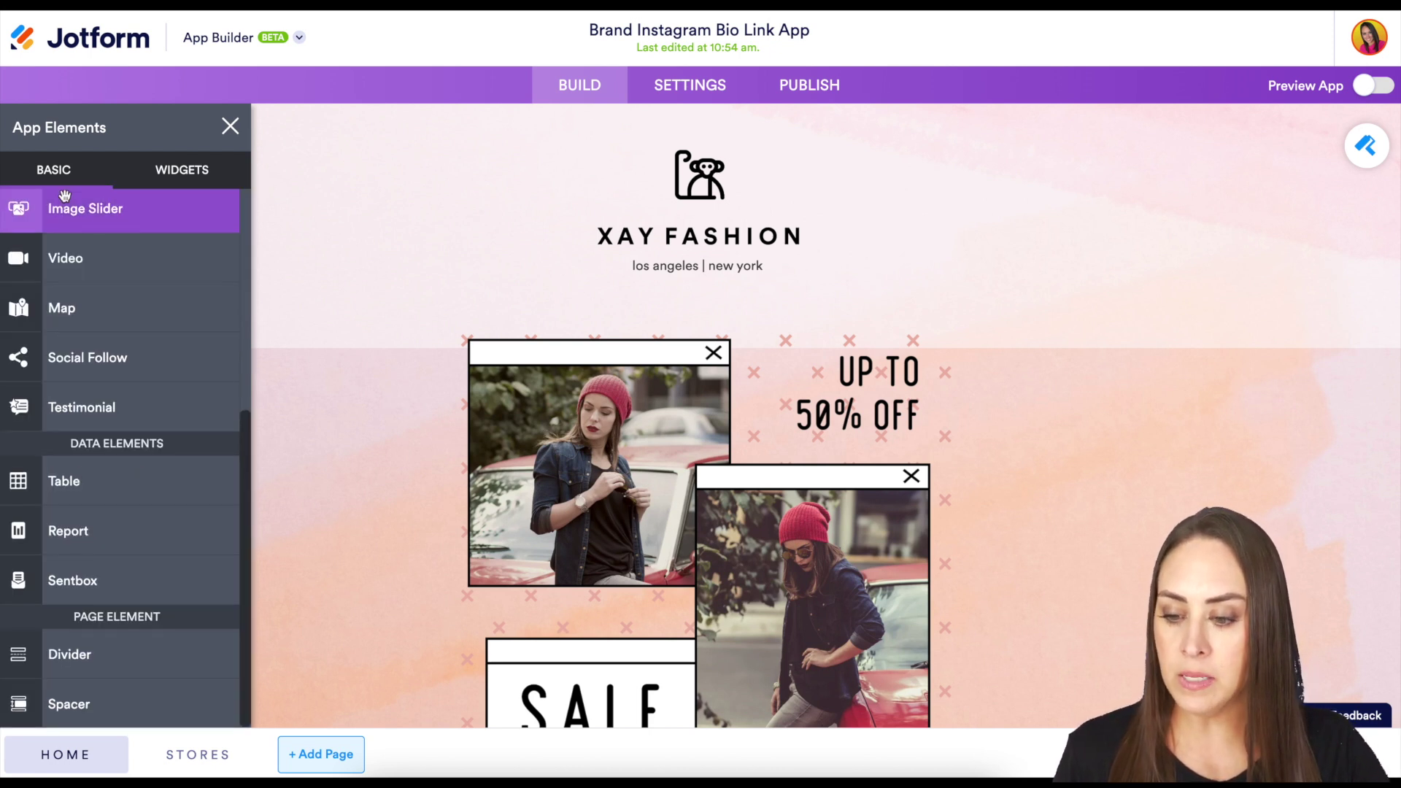
scroll(59, 194, "up", 5)
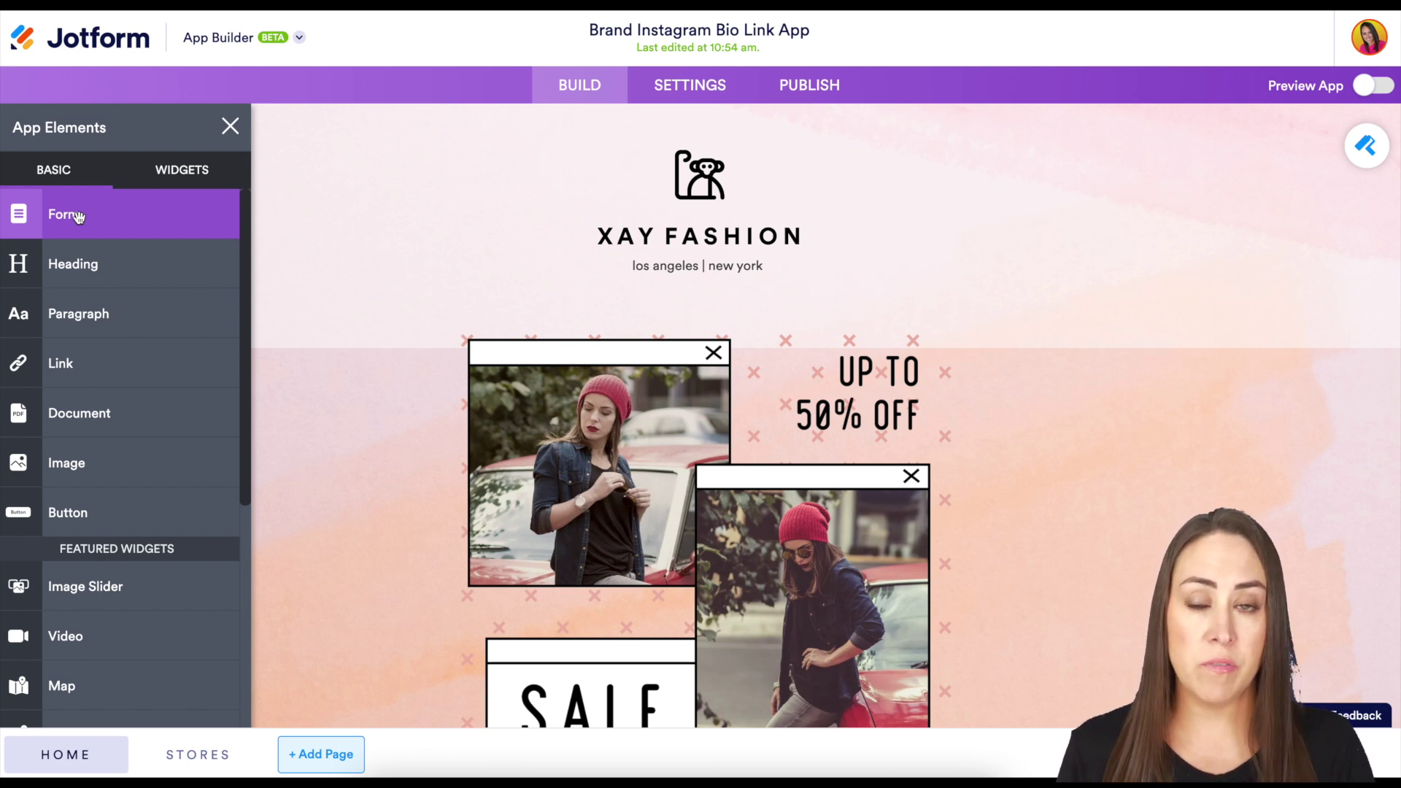
left_click_drag(78, 217, 633, 326)
left_click_drag(690, 331, 693, 334)
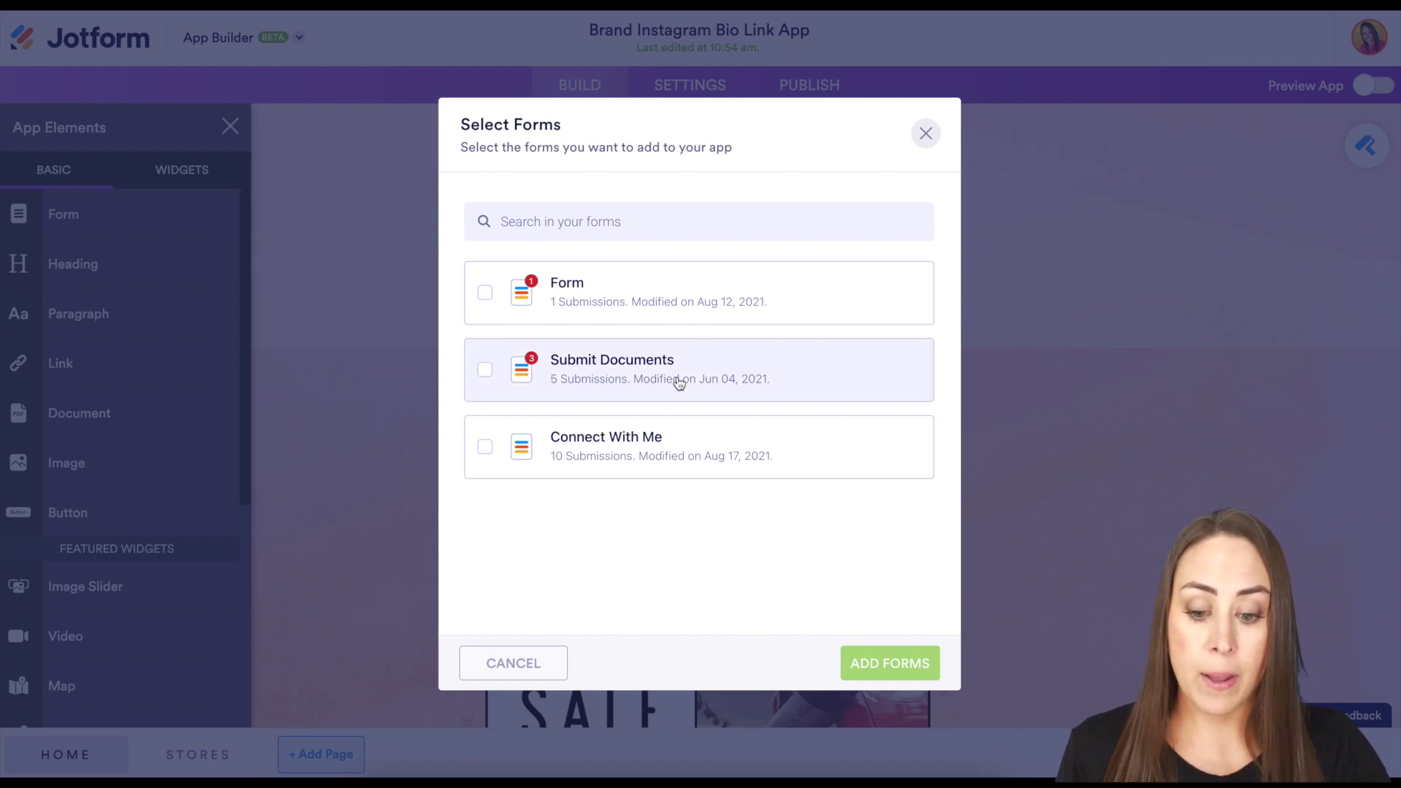
left_click(486, 448)
left_click(891, 664)
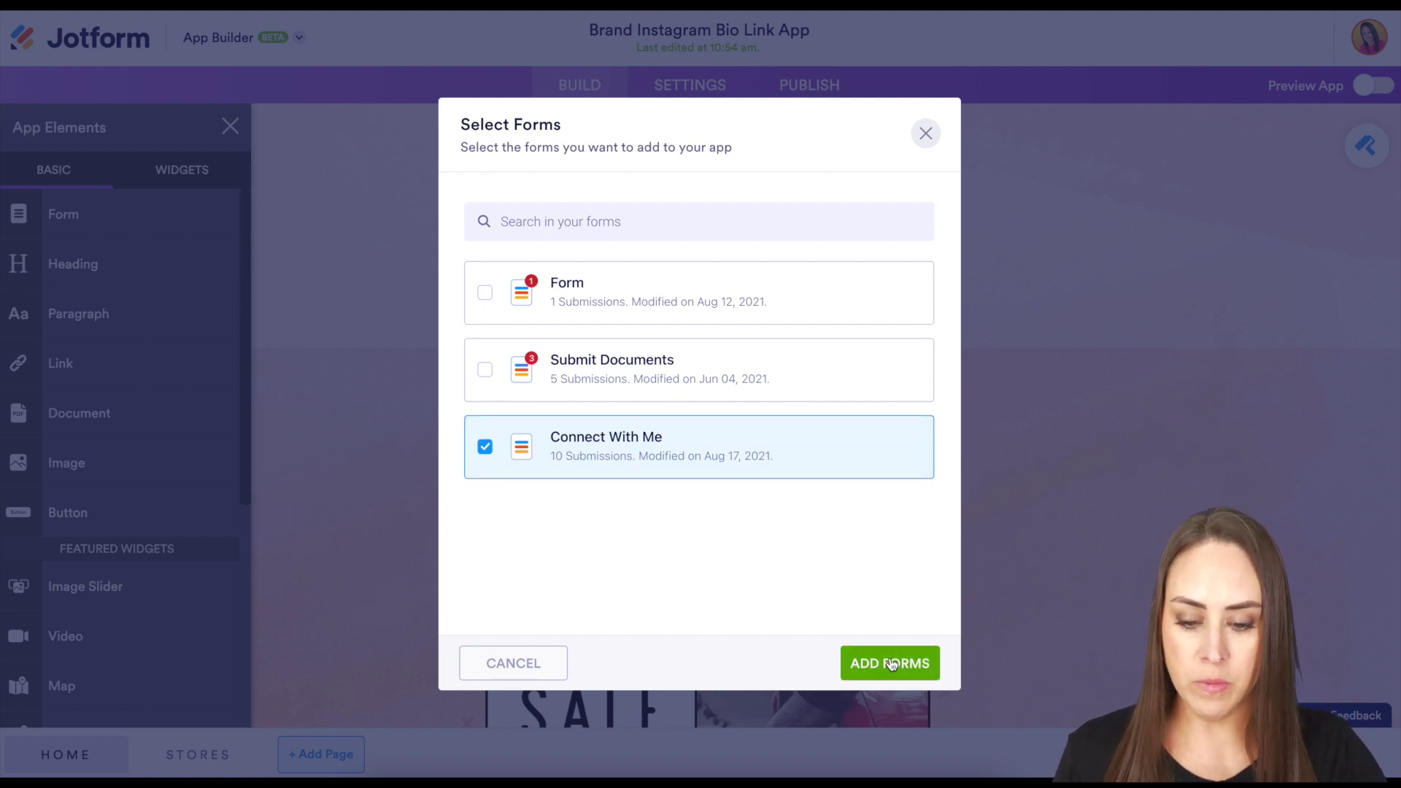
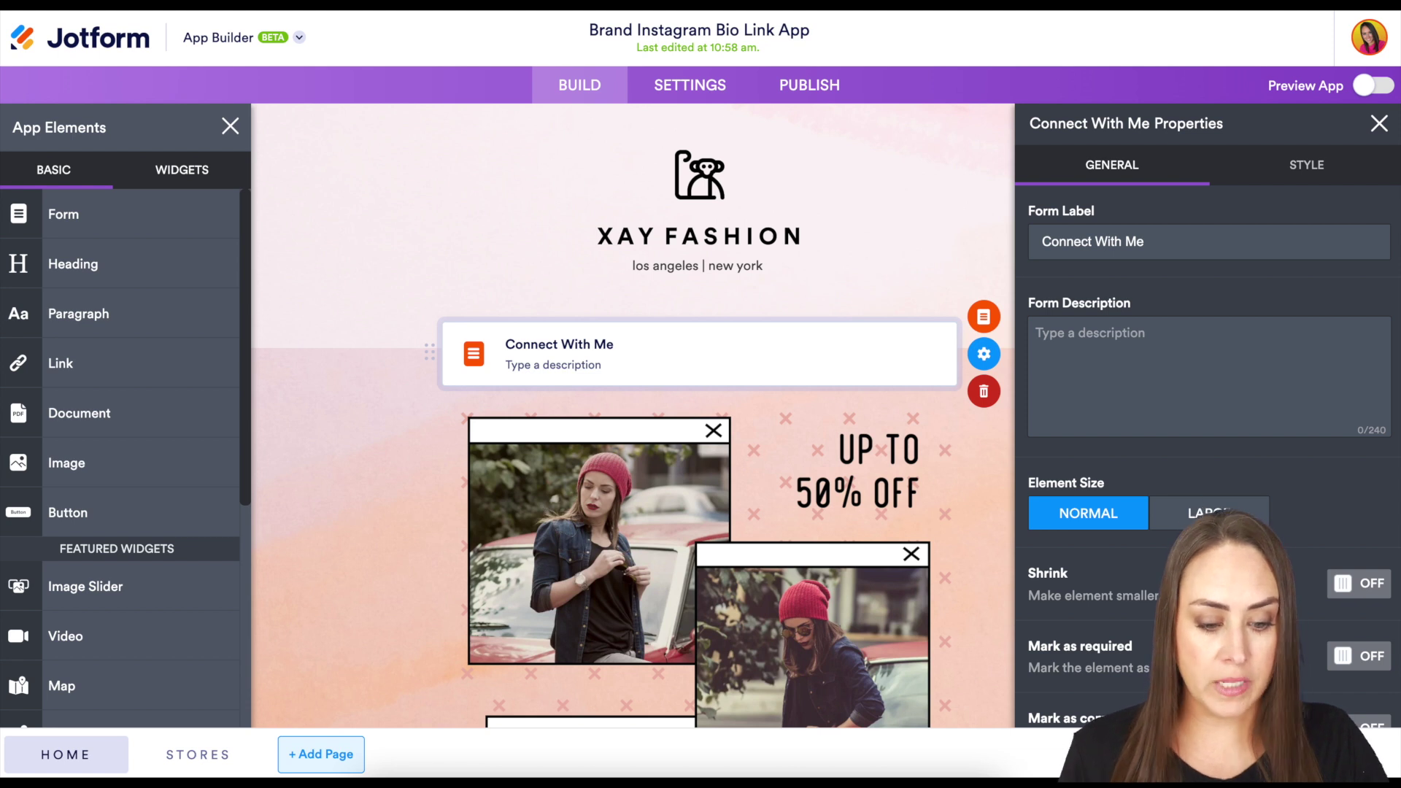
Step: Set the Connect With Me form element to Large and required, with Shrink tried and switched back off
left_click(1197, 513)
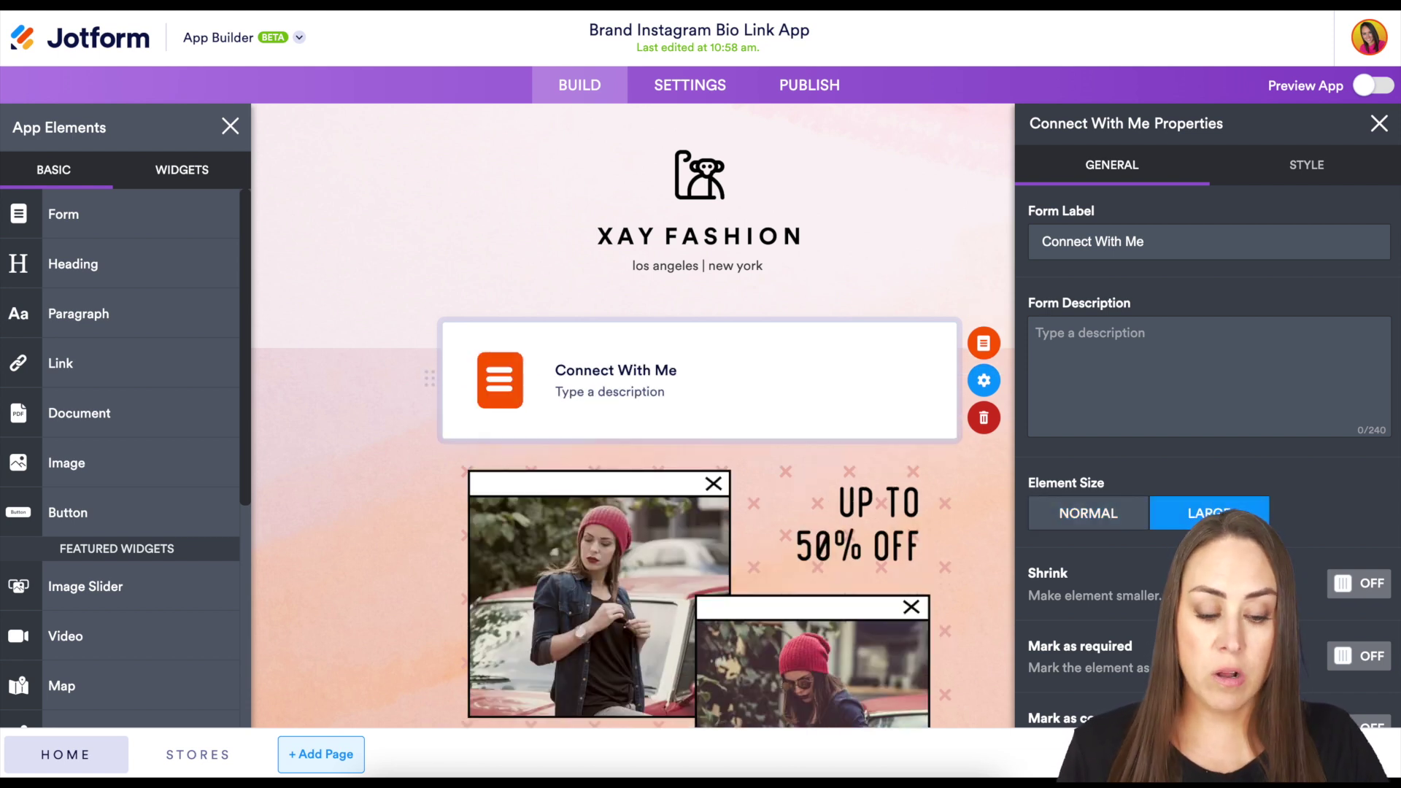
left_click(1355, 587)
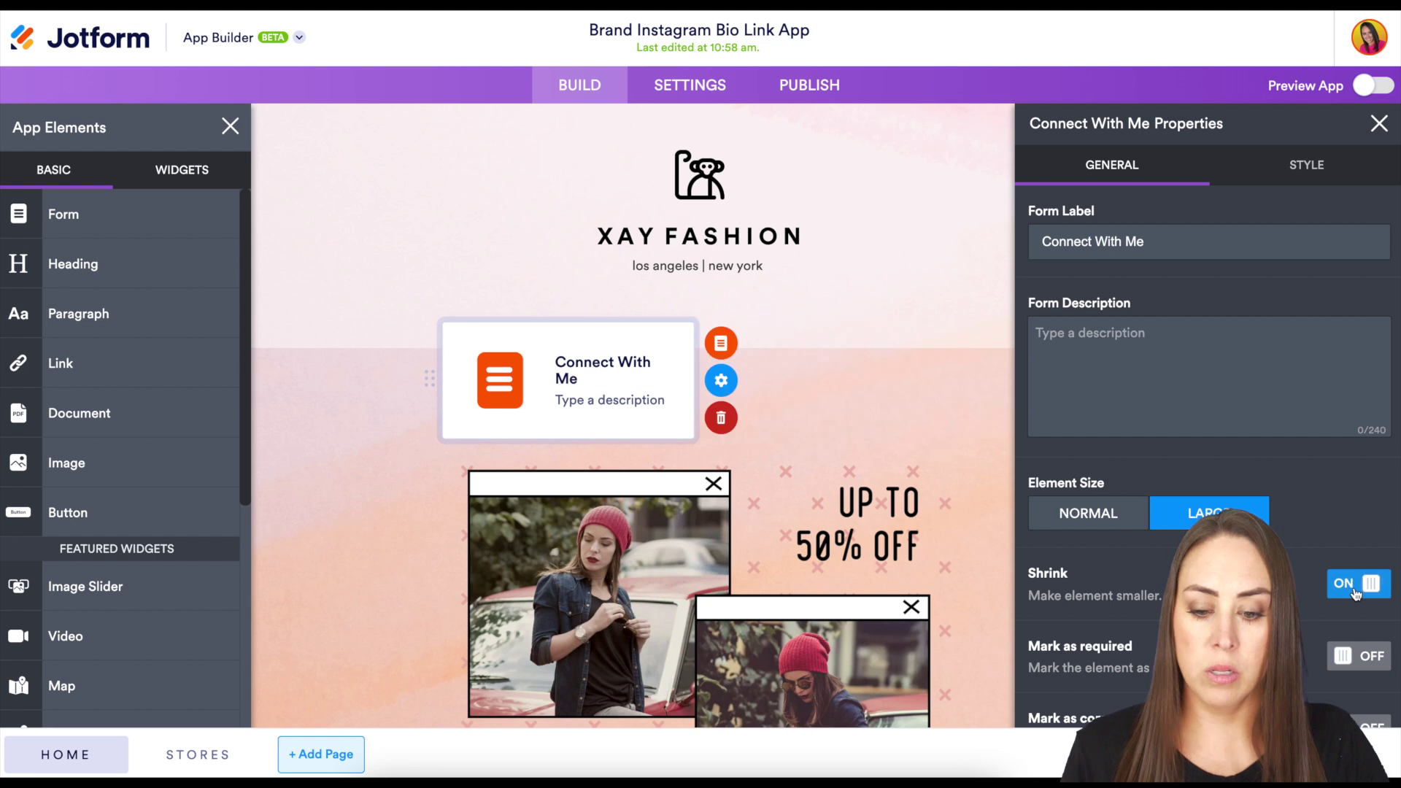
scroll(1355, 590, "down", 1)
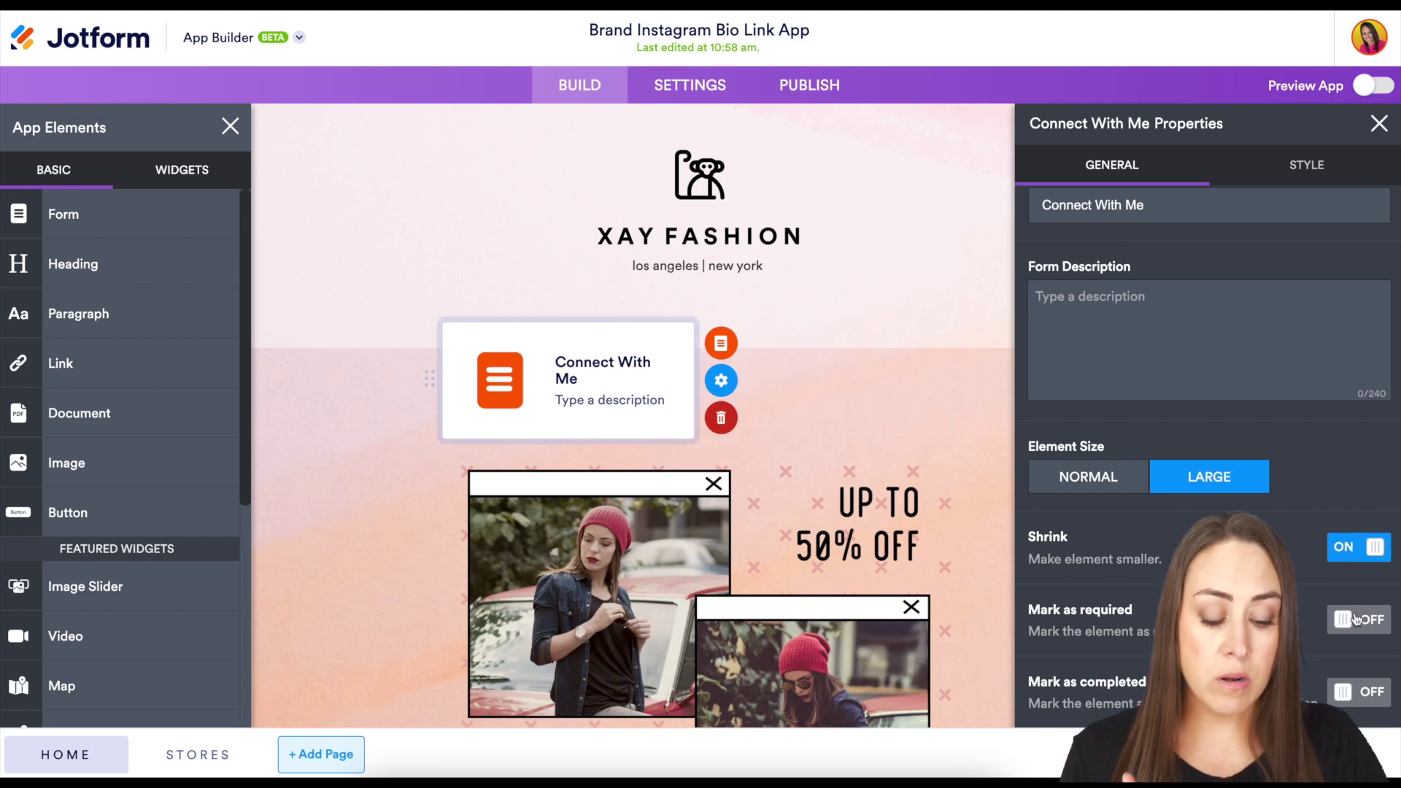
left_click(1355, 620)
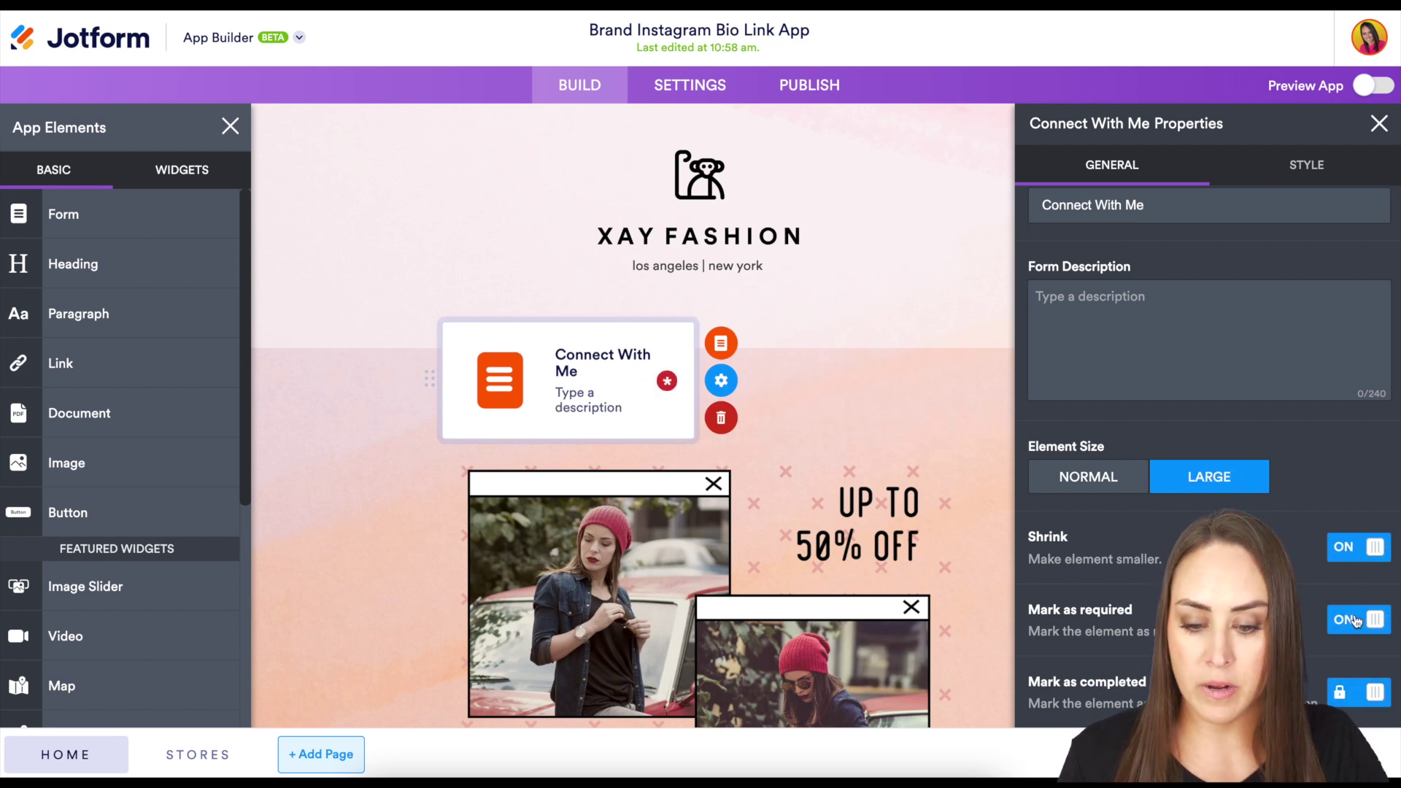
left_click(1355, 548)
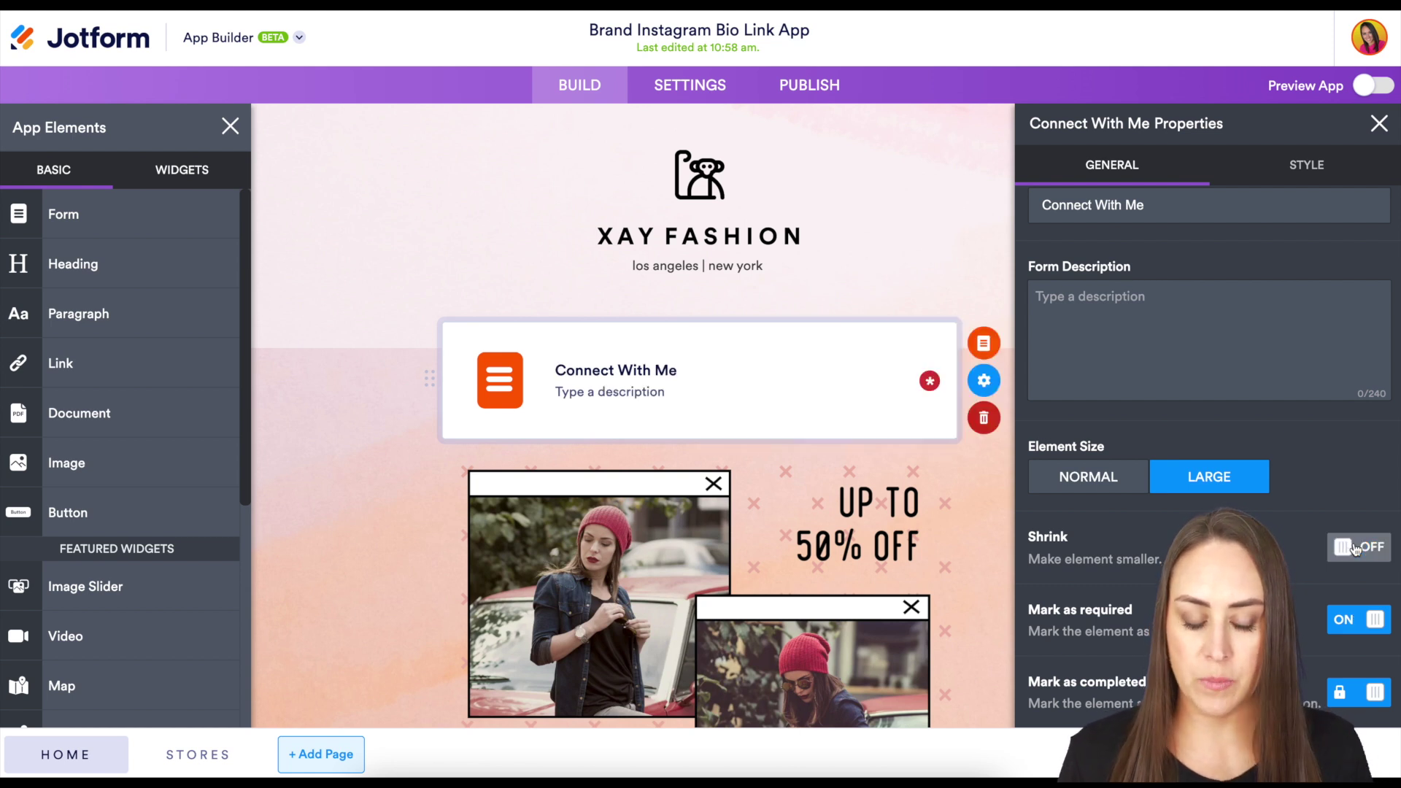
Step: Apply the pale pink color style with dark red text to the Connect With Me element
left_click(1308, 174)
scroll(1168, 219, "up", 1)
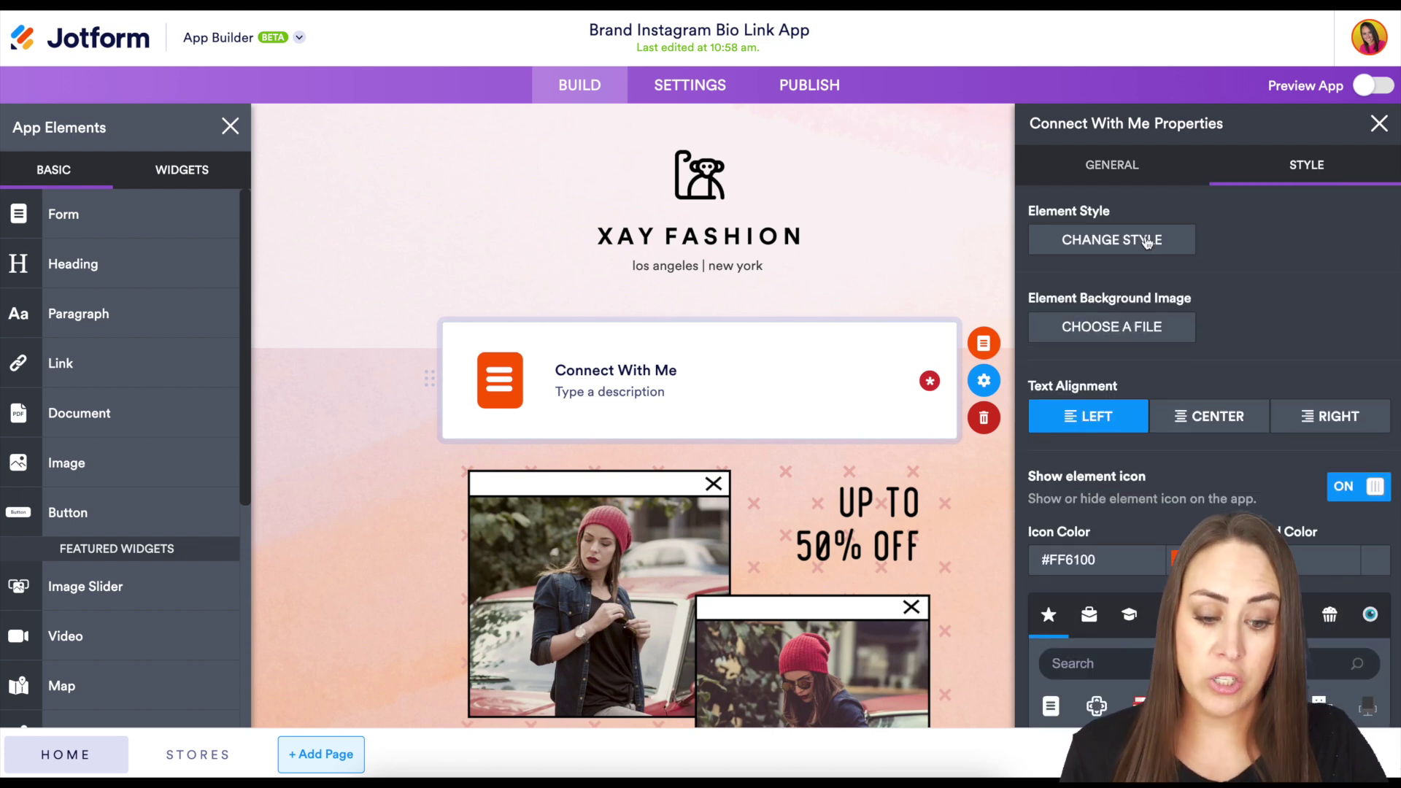
left_click(1146, 243)
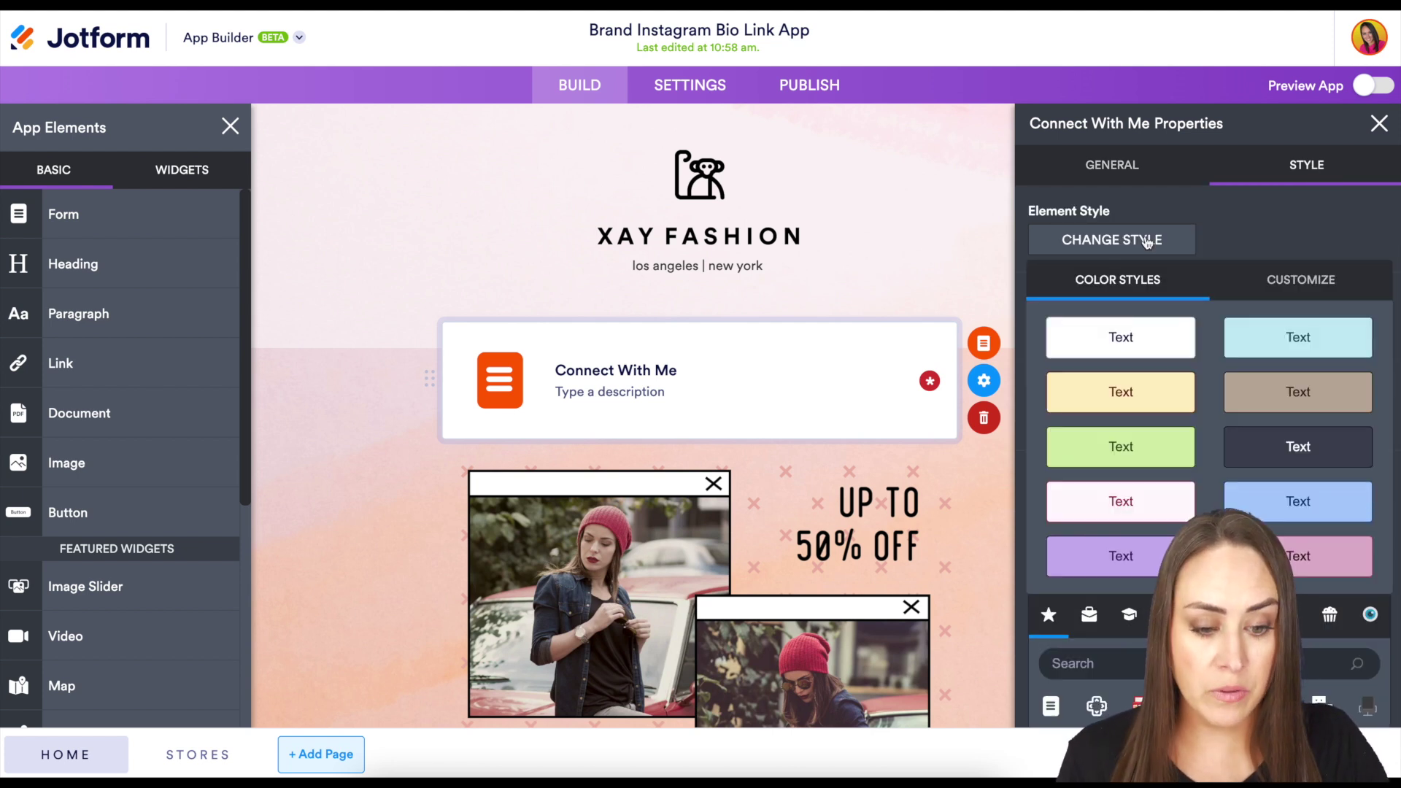
left_click(1139, 512)
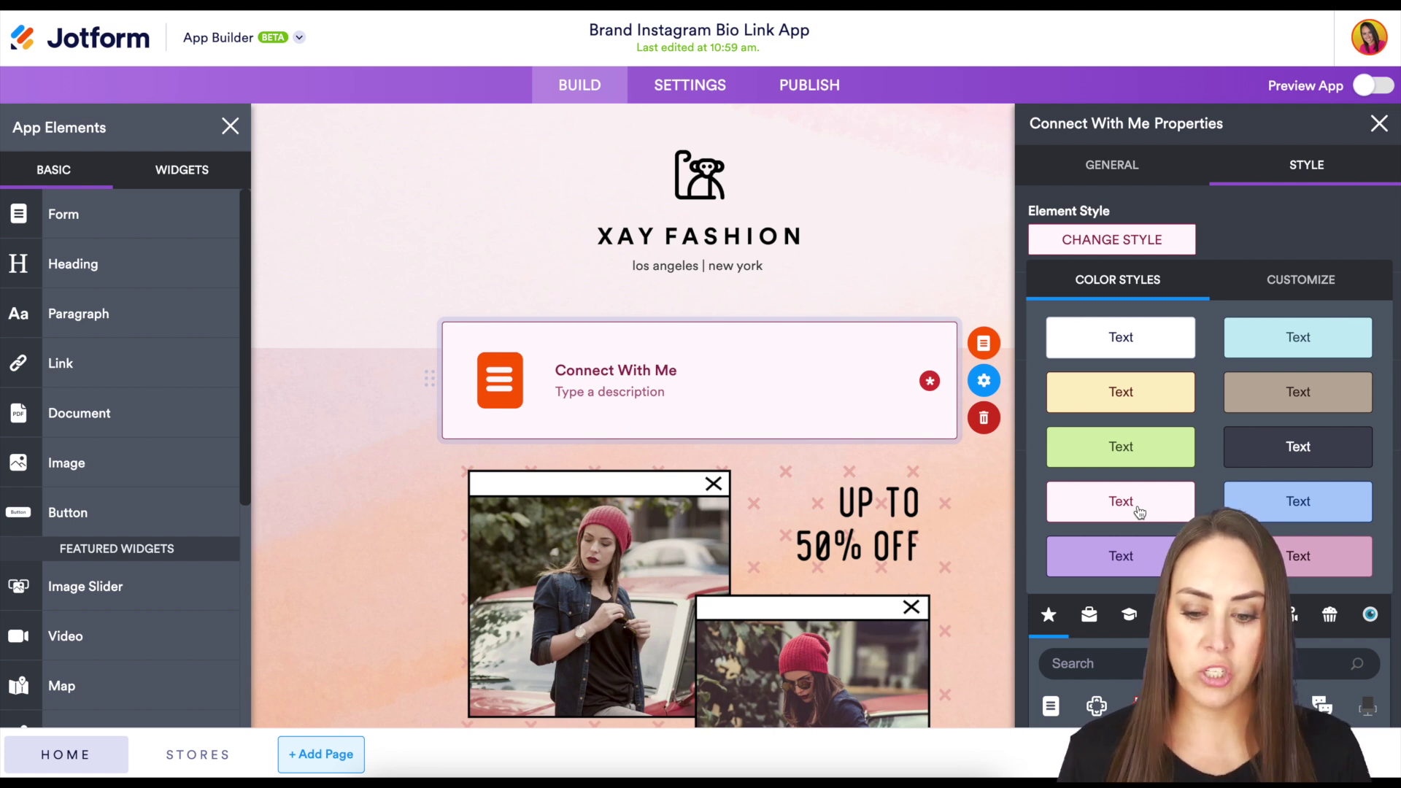
Step: Replace the Connect With Me element's icon with the orange open envelope from the colored icons
scroll(1139, 512, "down", 1)
scroll(1139, 512, "down", 5)
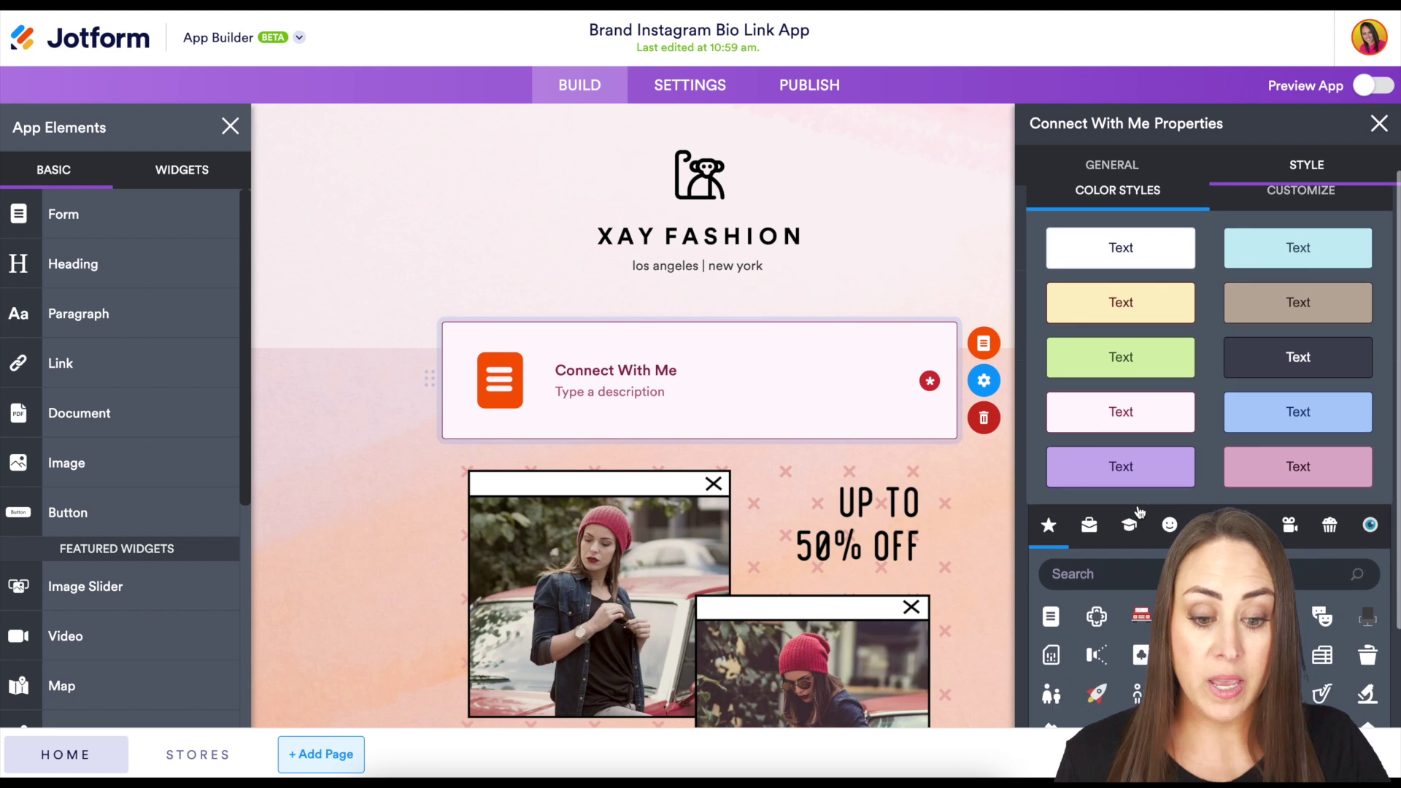
scroll(1141, 513, "down", 1)
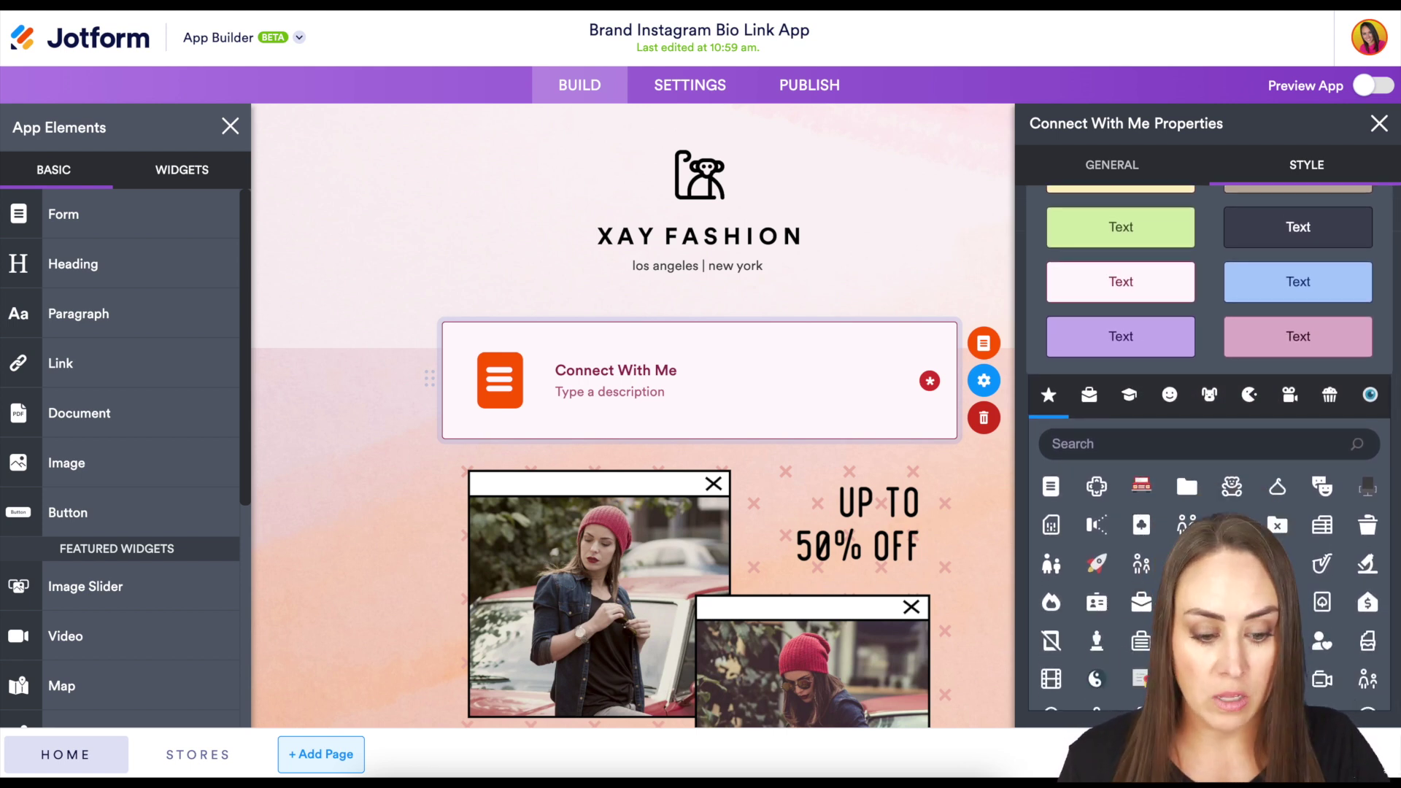
left_click(1279, 529)
left_click(1277, 526)
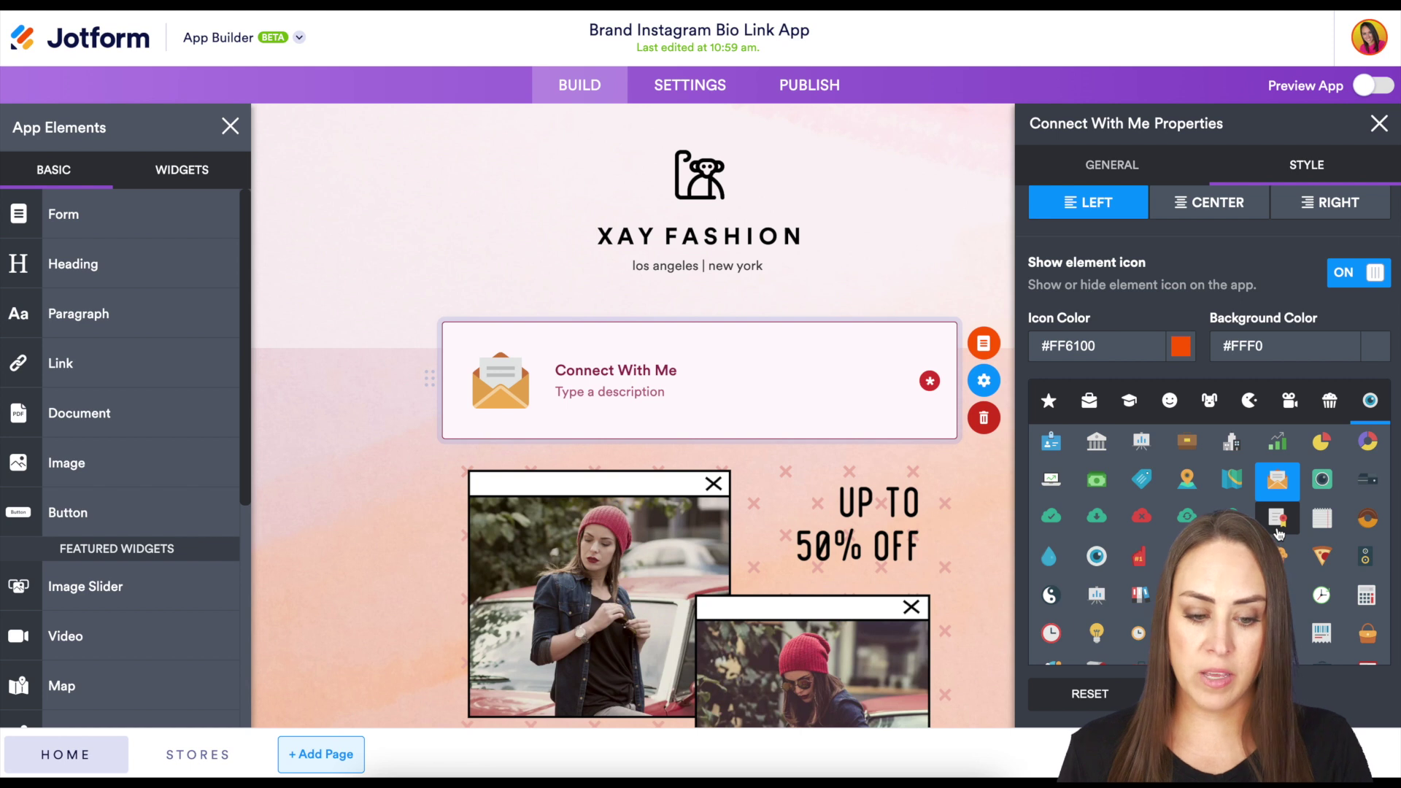
Step: Try hiding the Connect With Me element's icon, show it again, and center the element's text
scroll(1278, 535, "up", 3)
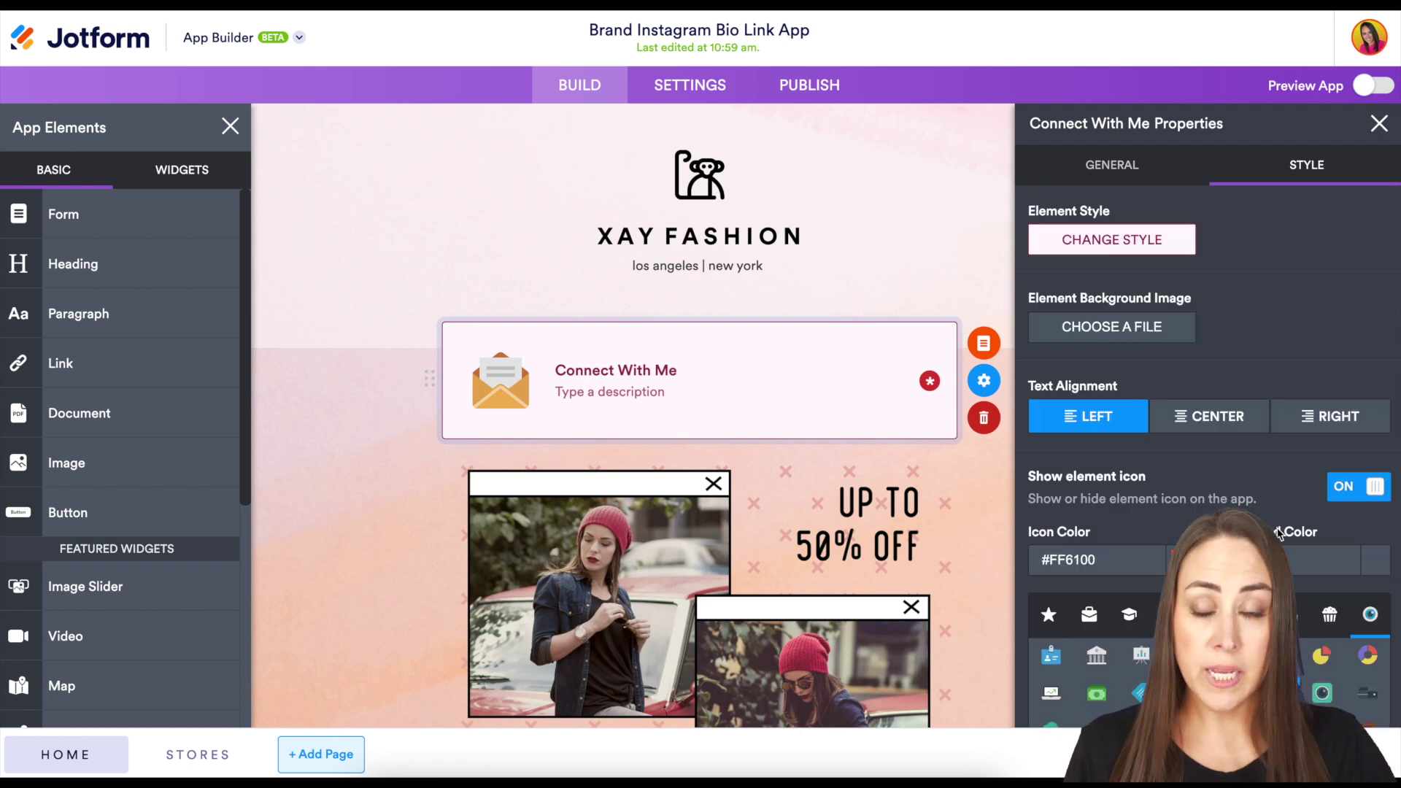
left_click(1357, 500)
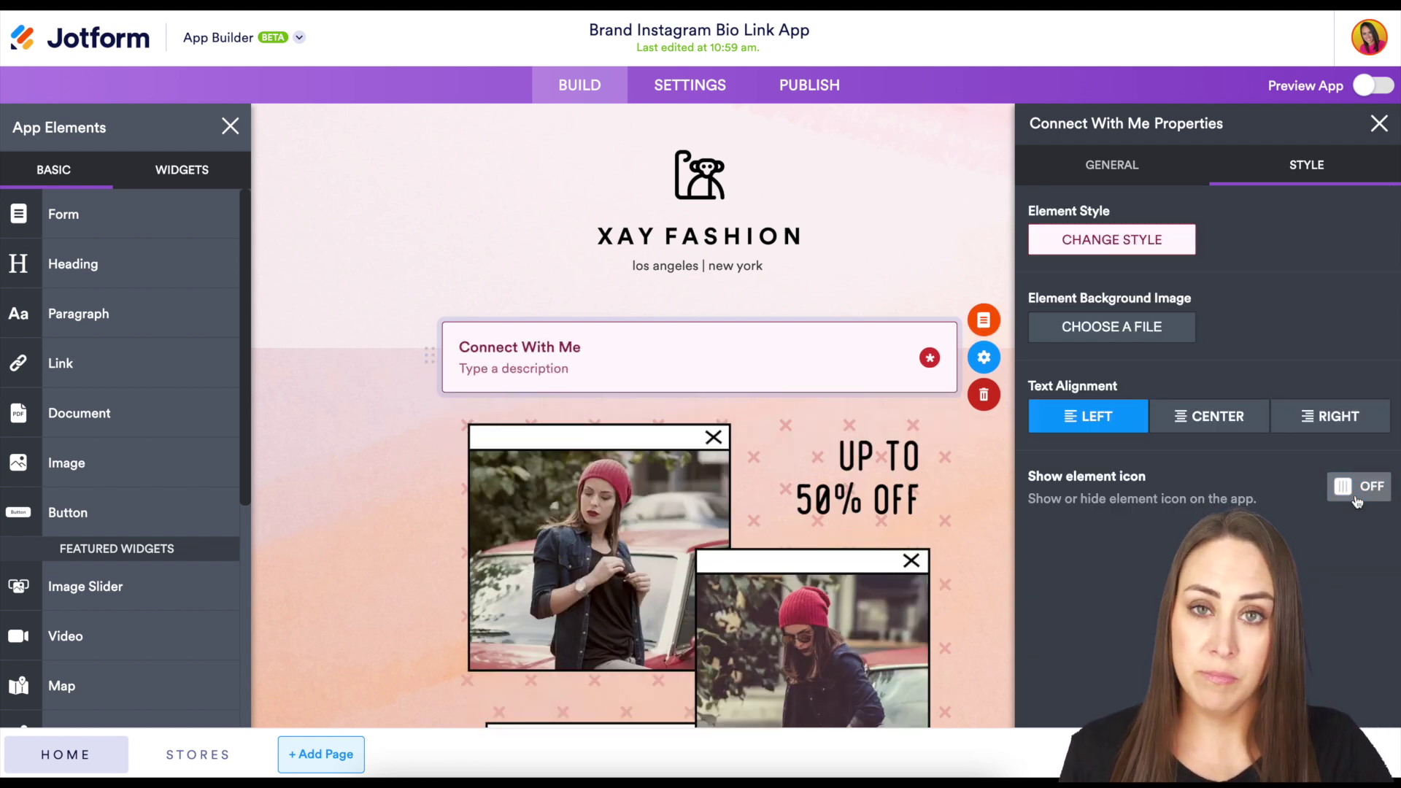
left_click(1357, 501)
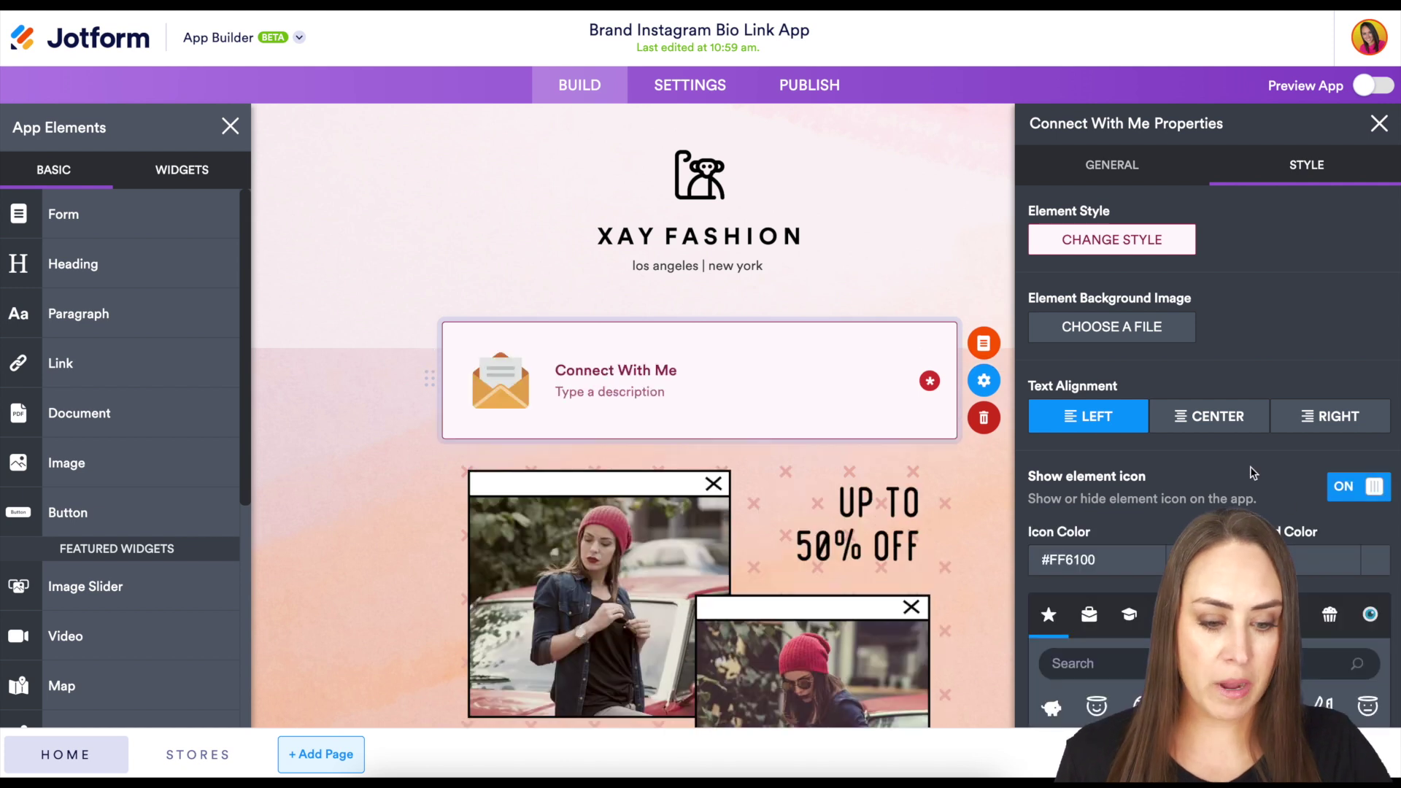
left_click(1223, 422)
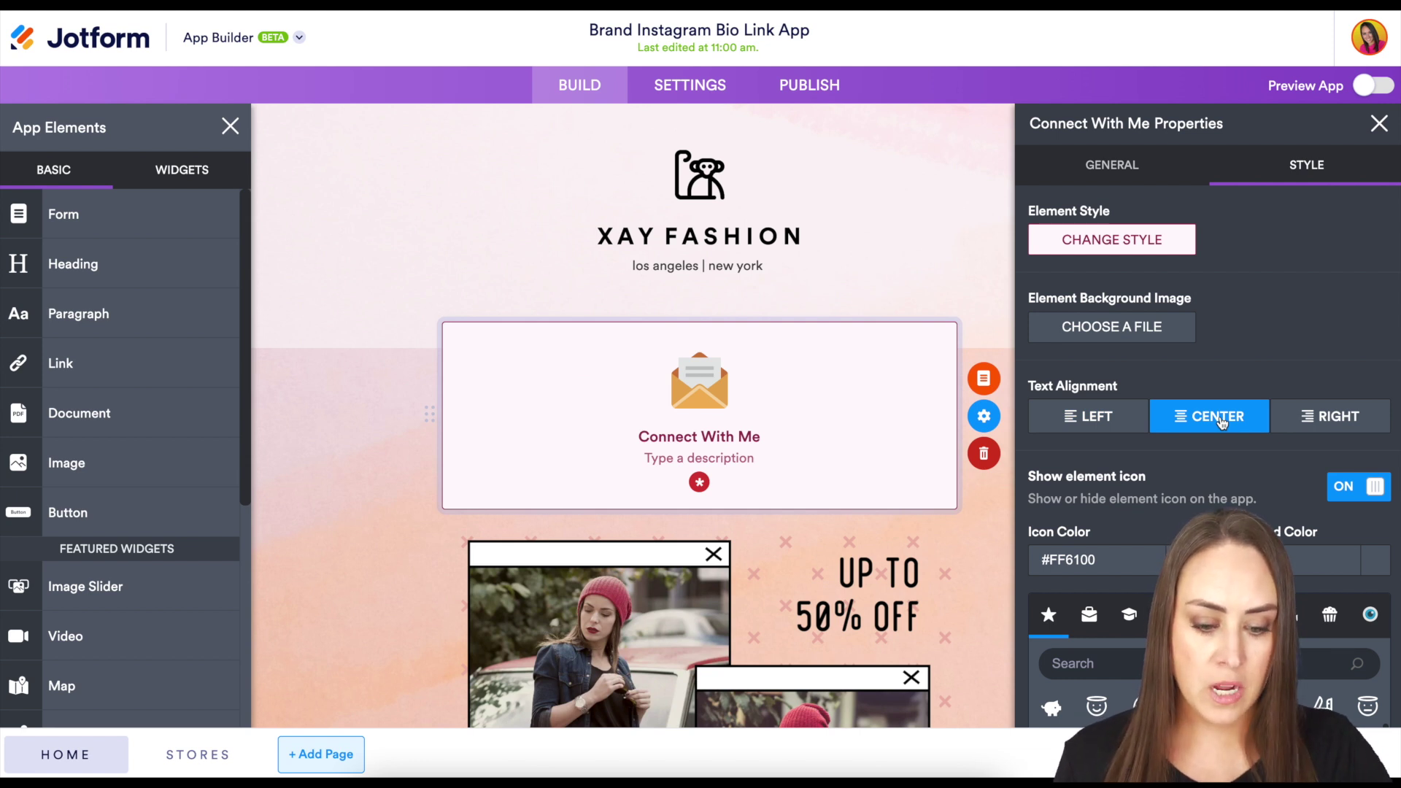
left_click(1379, 125)
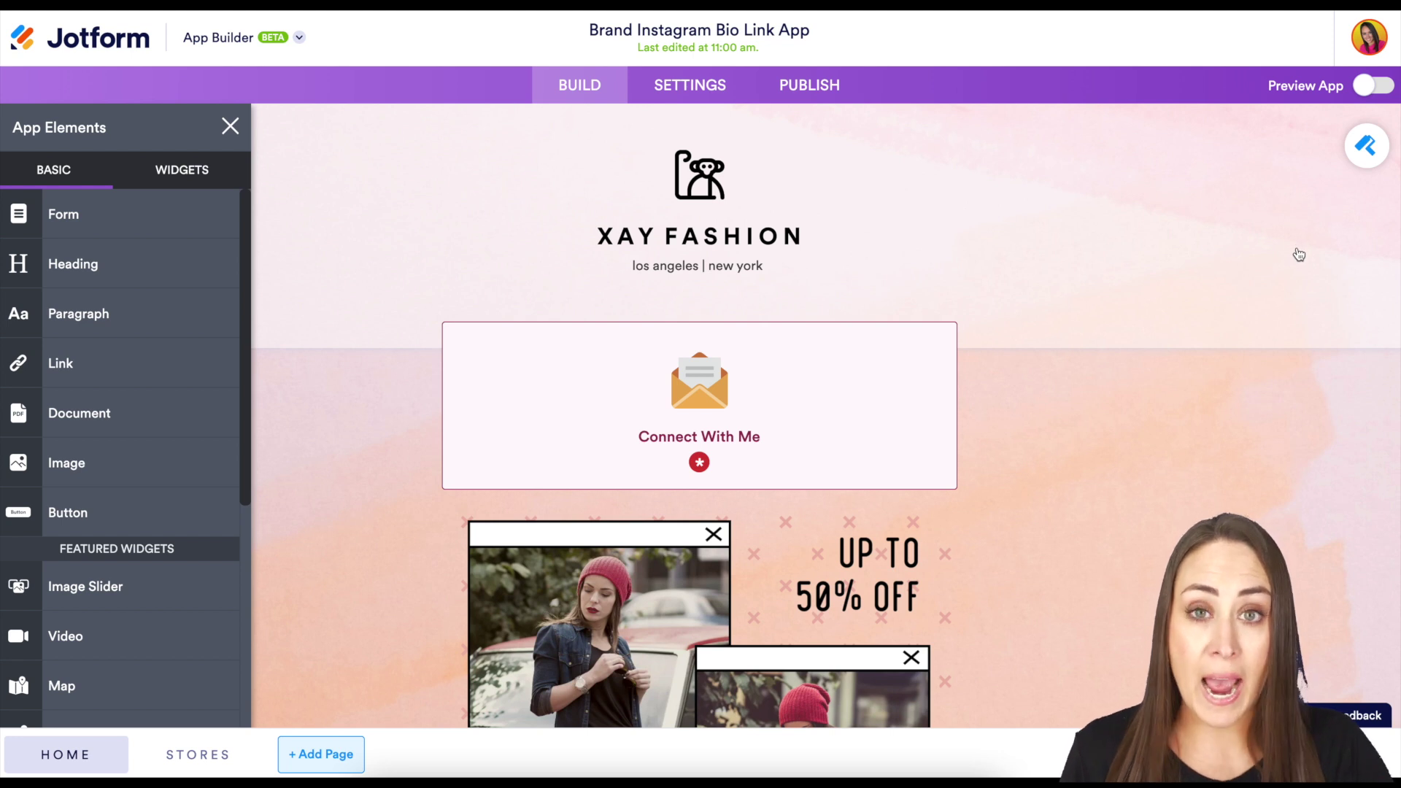
Step: Examine the app designer's general options for color scheme, background and font, and review the app's pages
left_click(1364, 148)
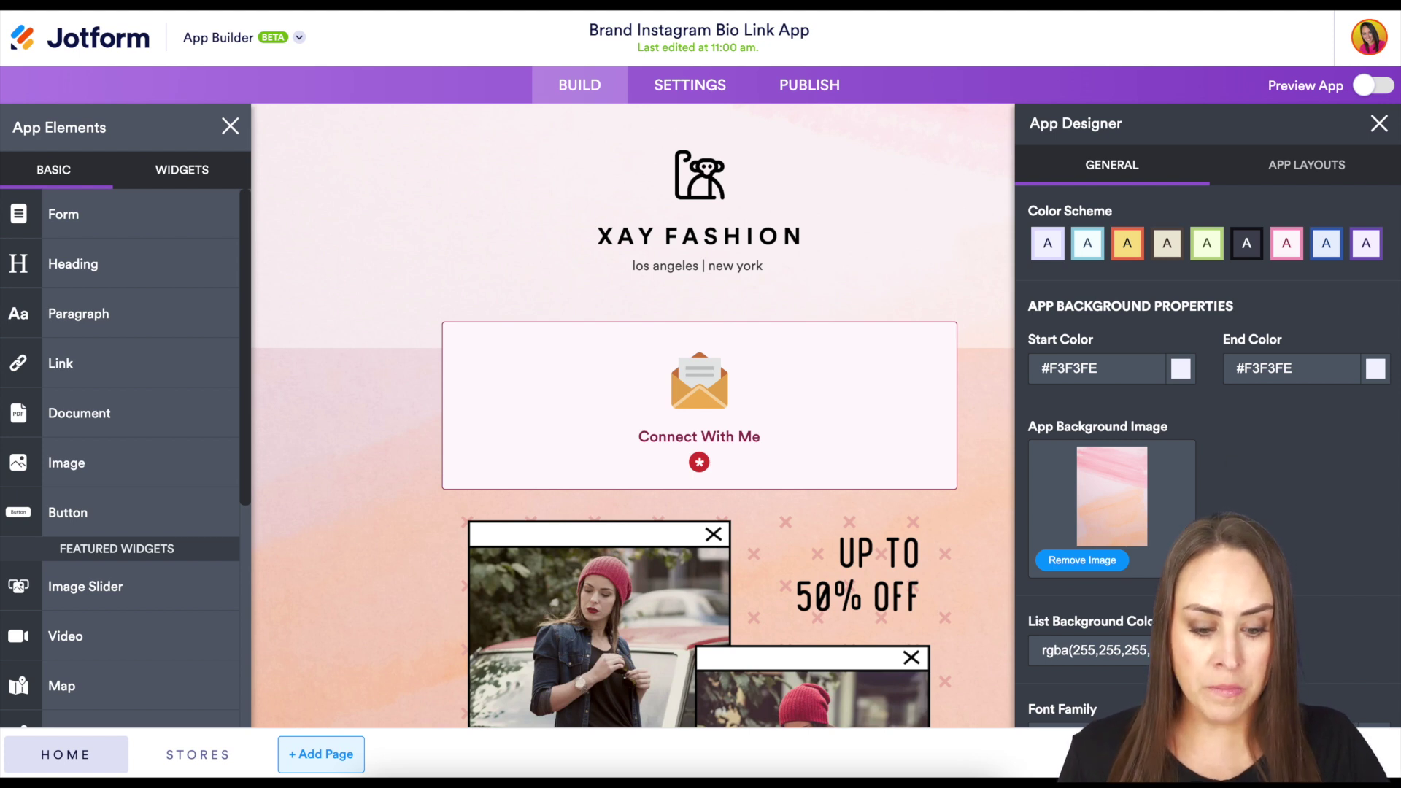
scroll(1208, 405, "down", 1)
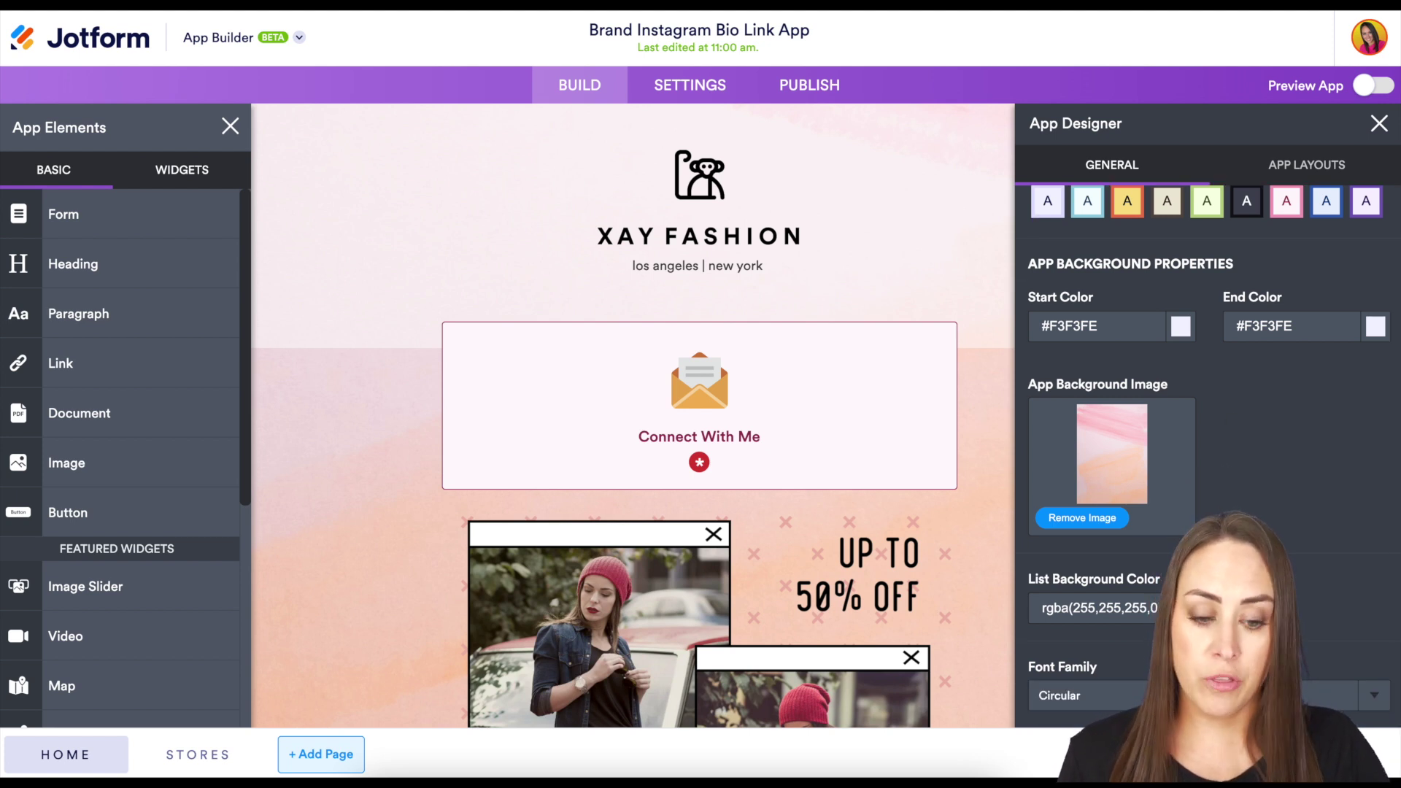
scroll(941, 674, "down", 5)
scroll(942, 674, "down", 15)
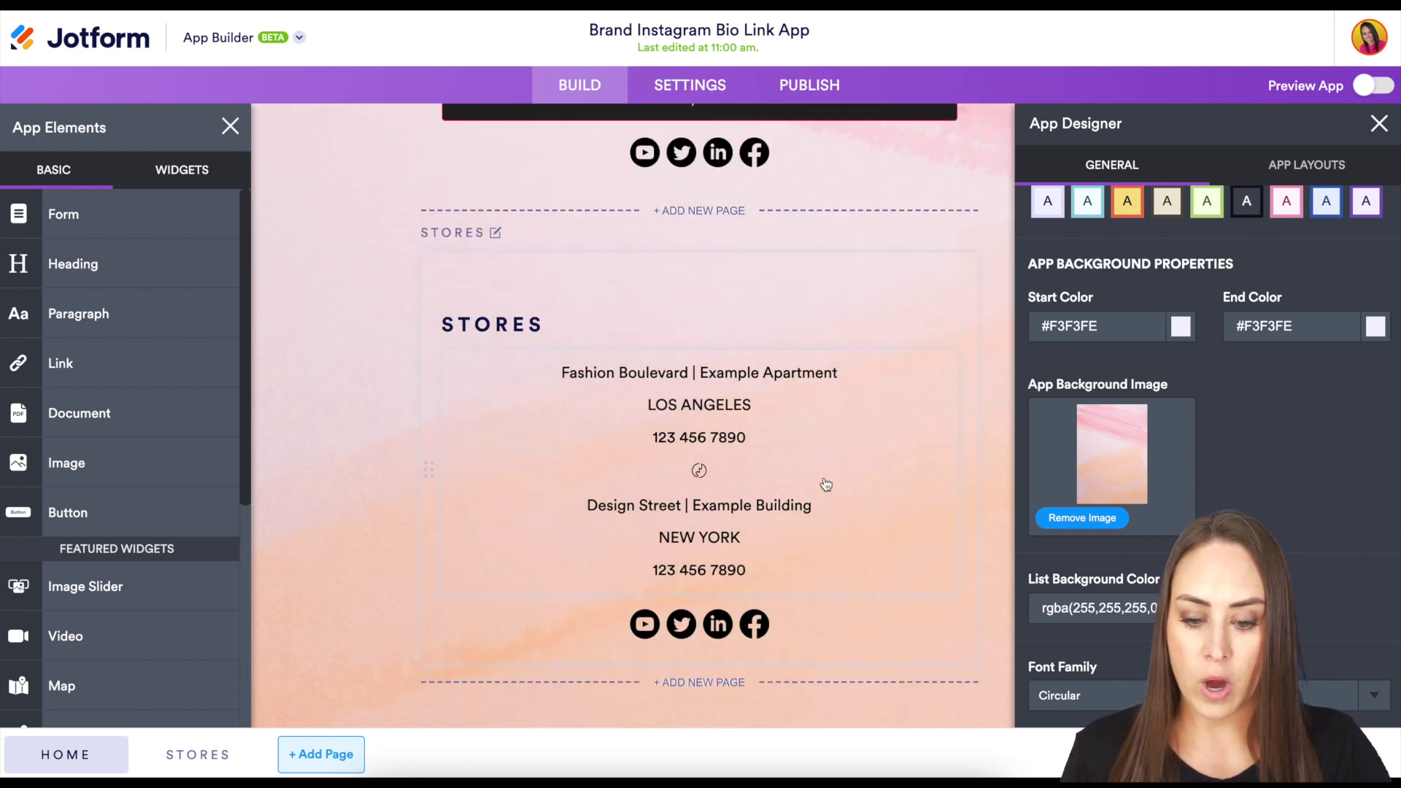
scroll(1288, 548, "up", 1)
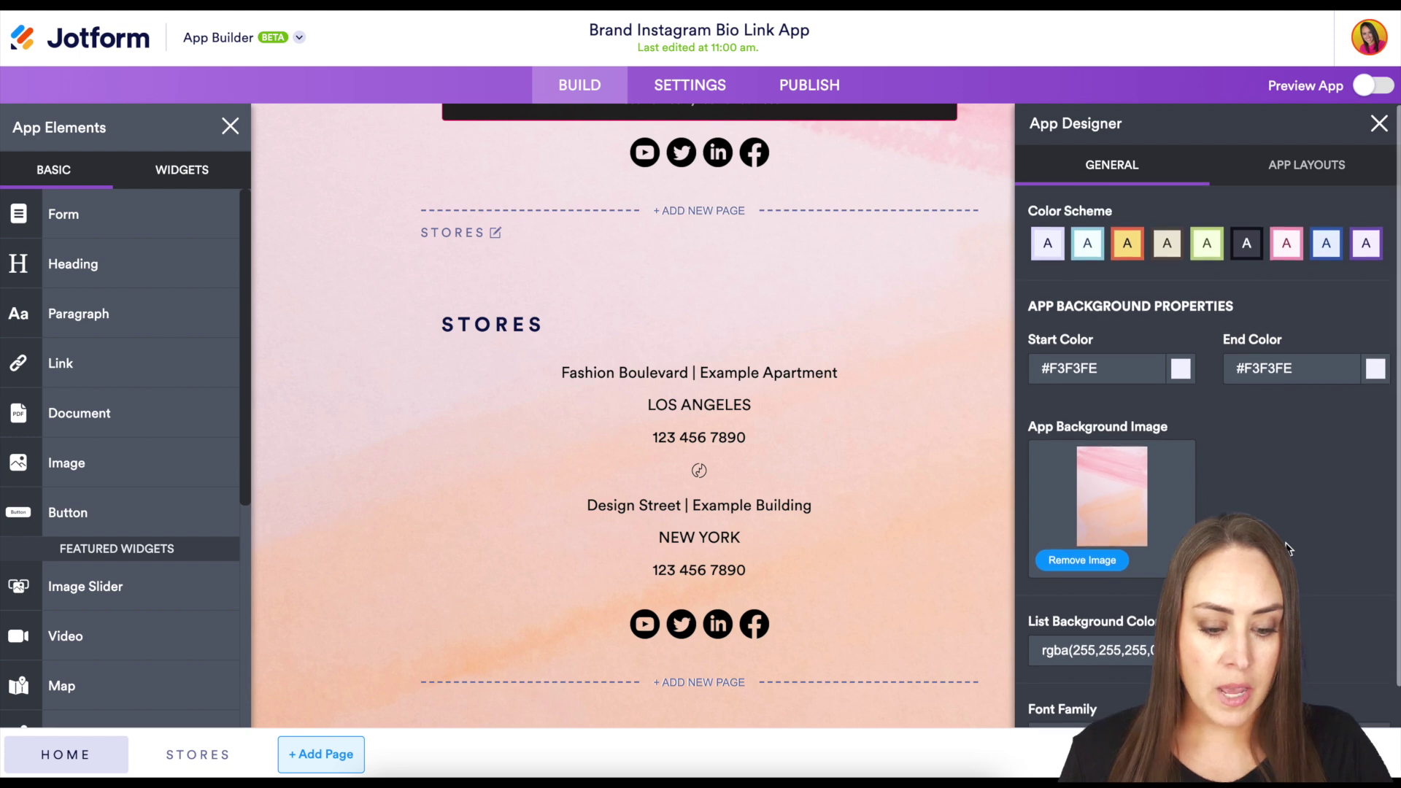
Step: Look through the available app layouts, from All Shrinked to Center Aligned
left_click(1315, 174)
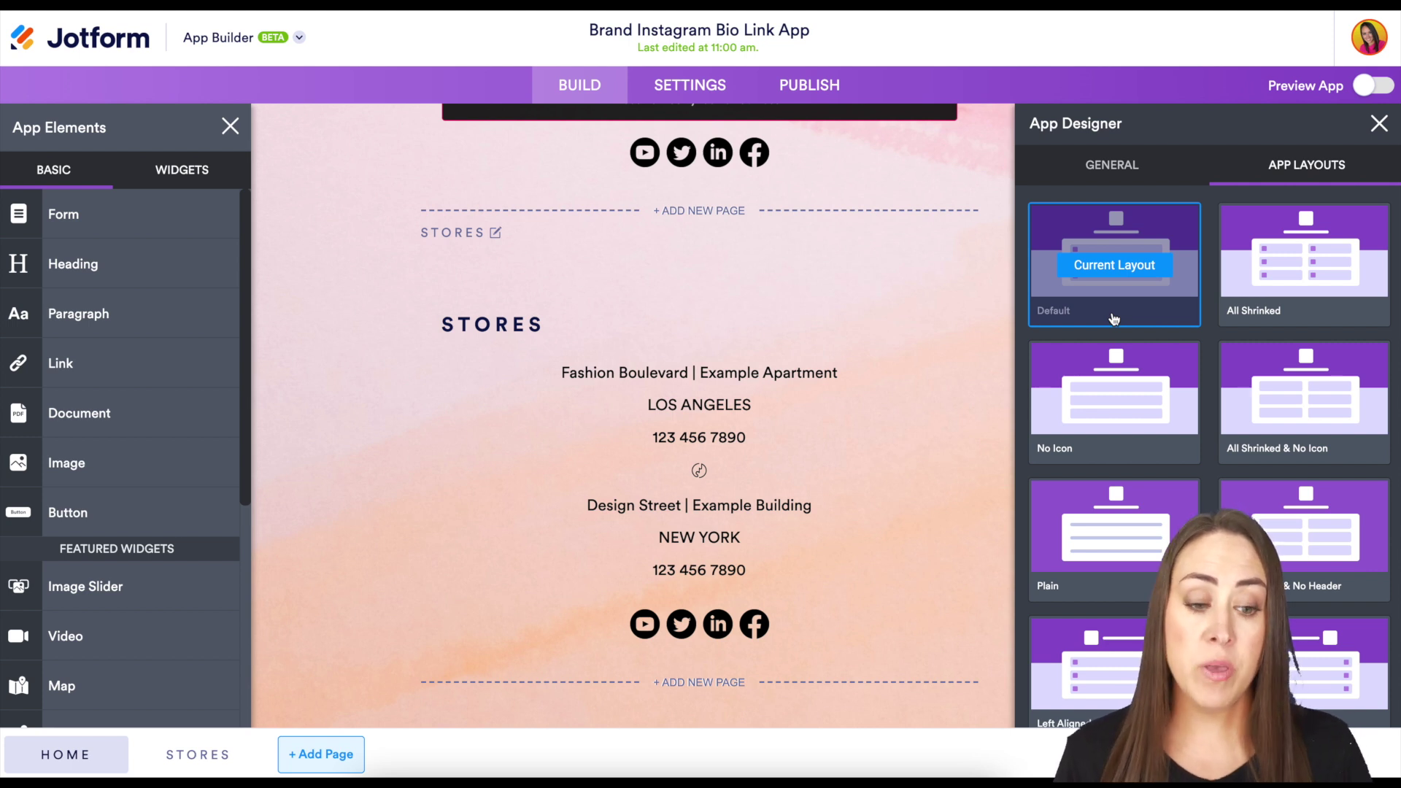
mouse_move(1305, 288)
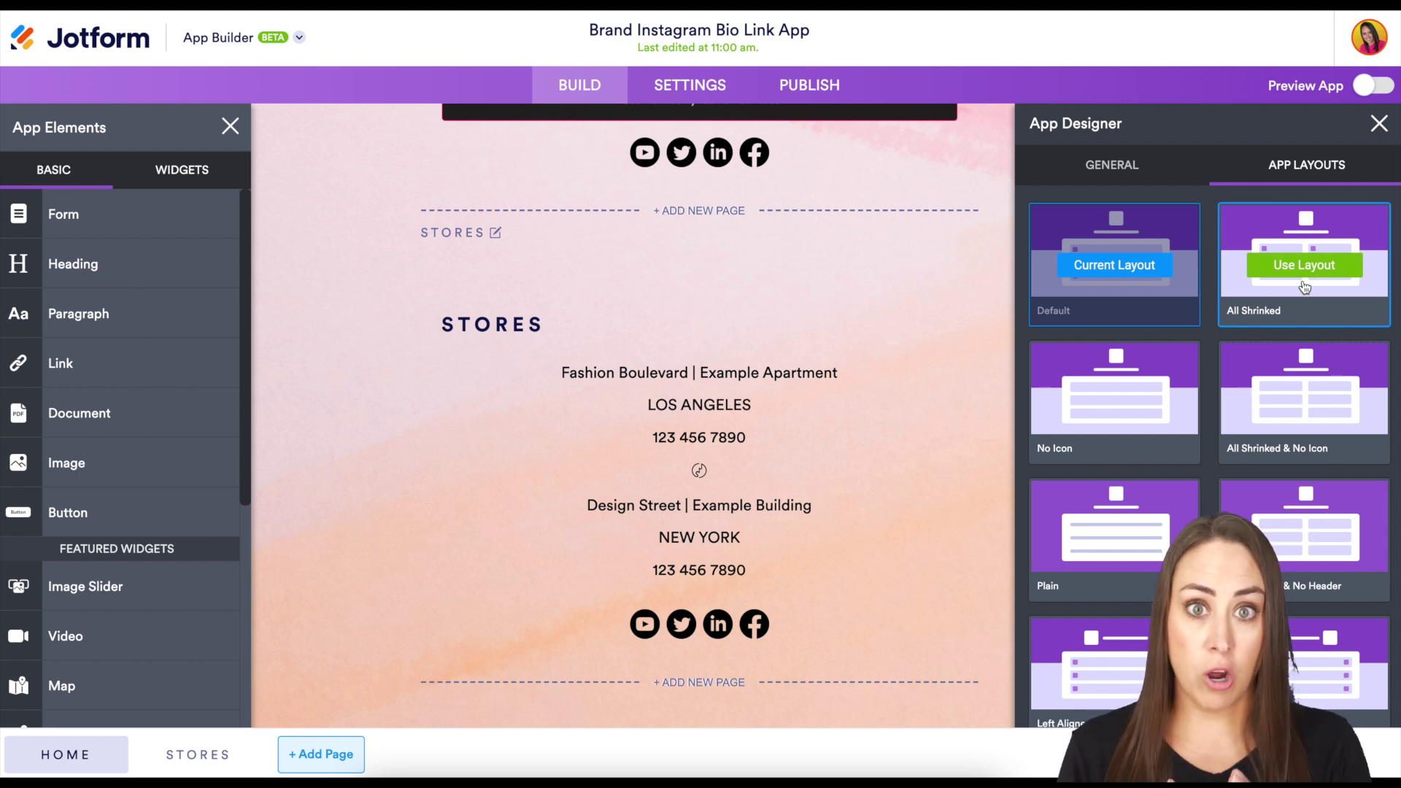
mouse_move(1268, 424)
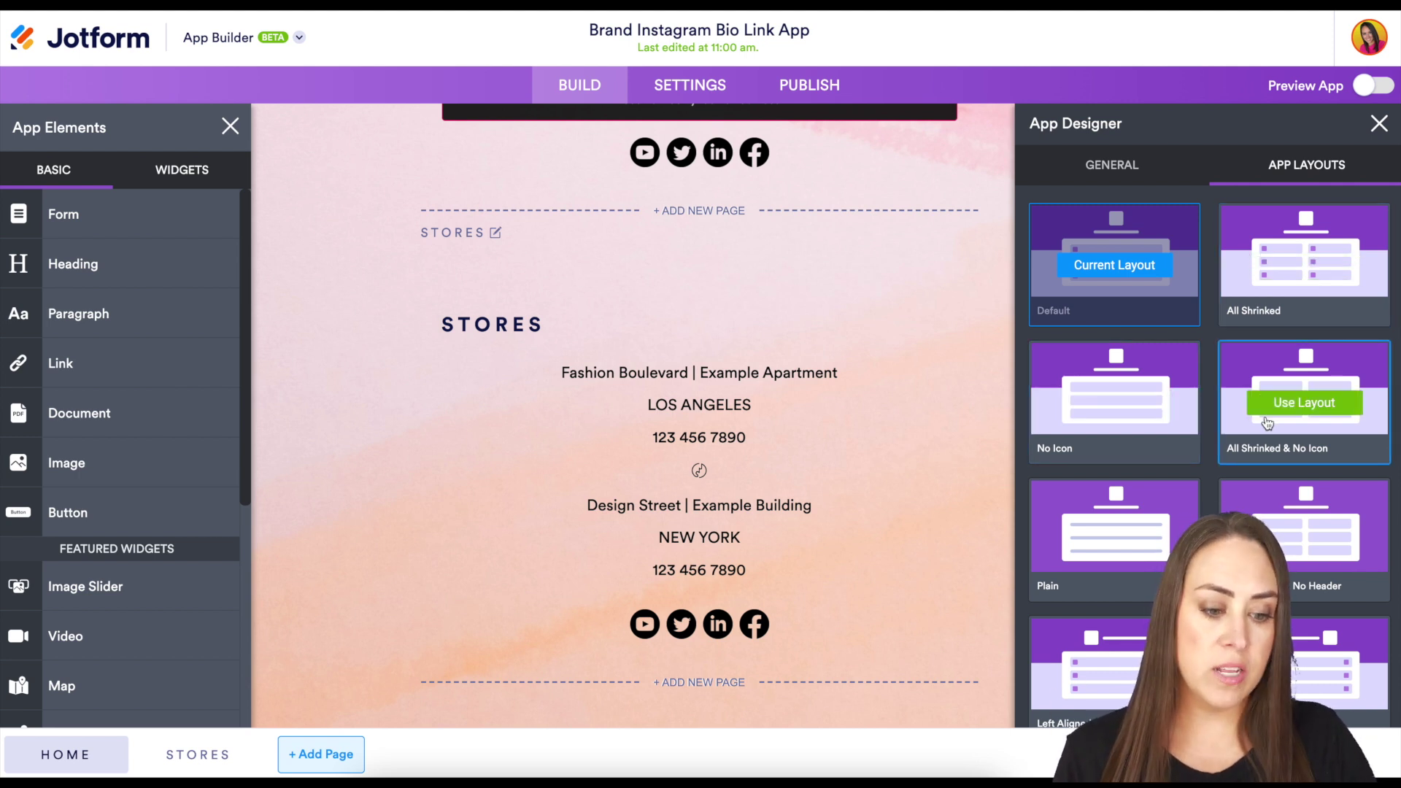
mouse_move(1271, 526)
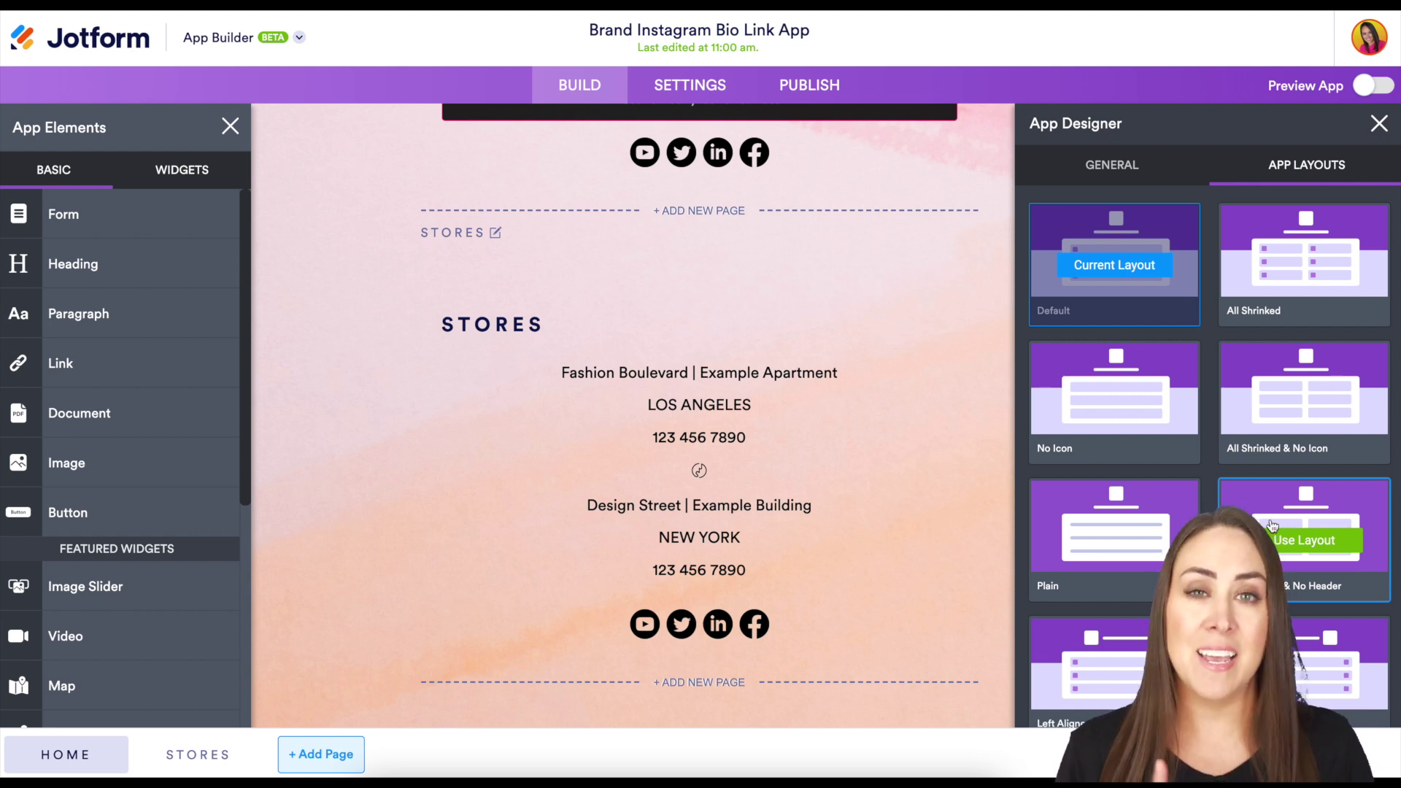
scroll(1271, 525, "down", 2)
scroll(847, 366, "up", 10)
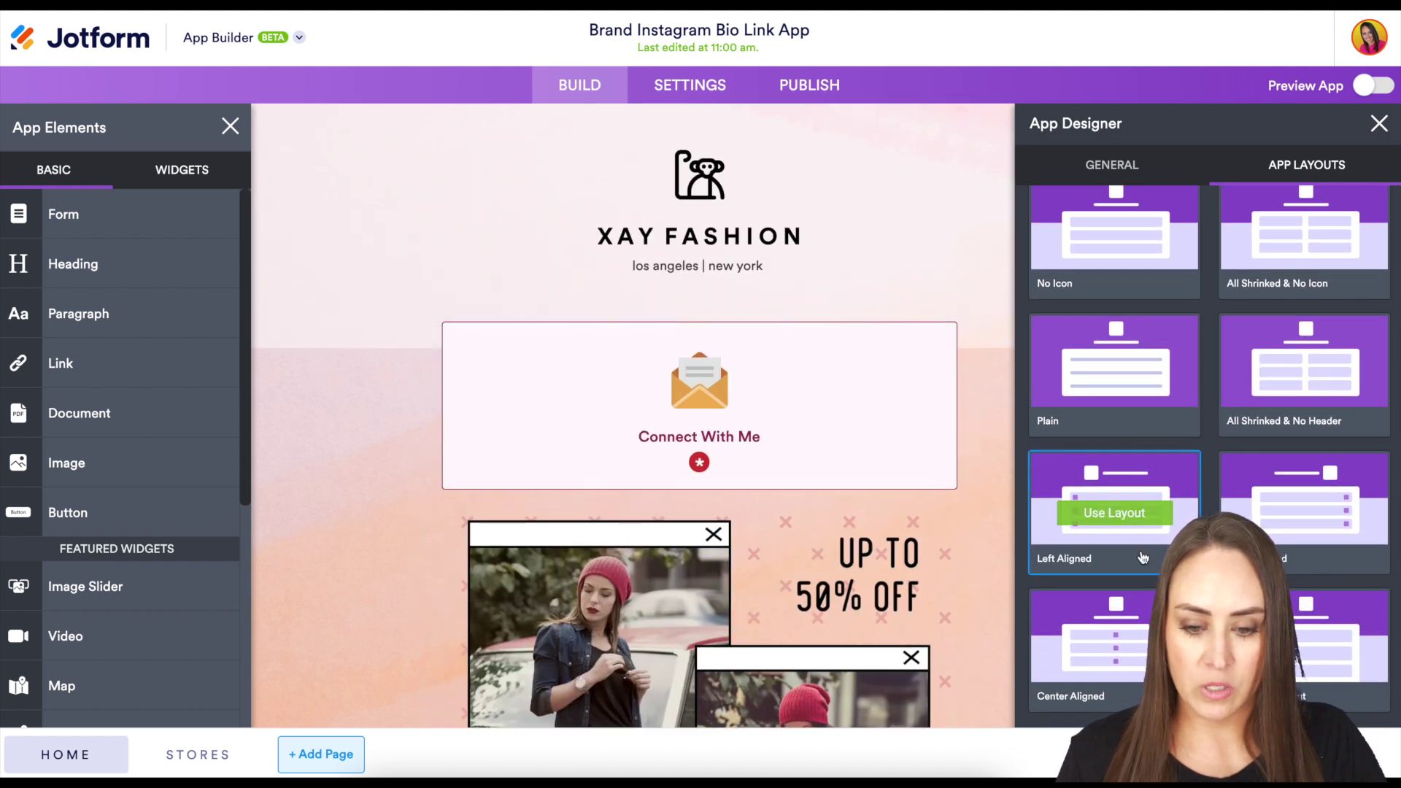
mouse_move(1114, 659)
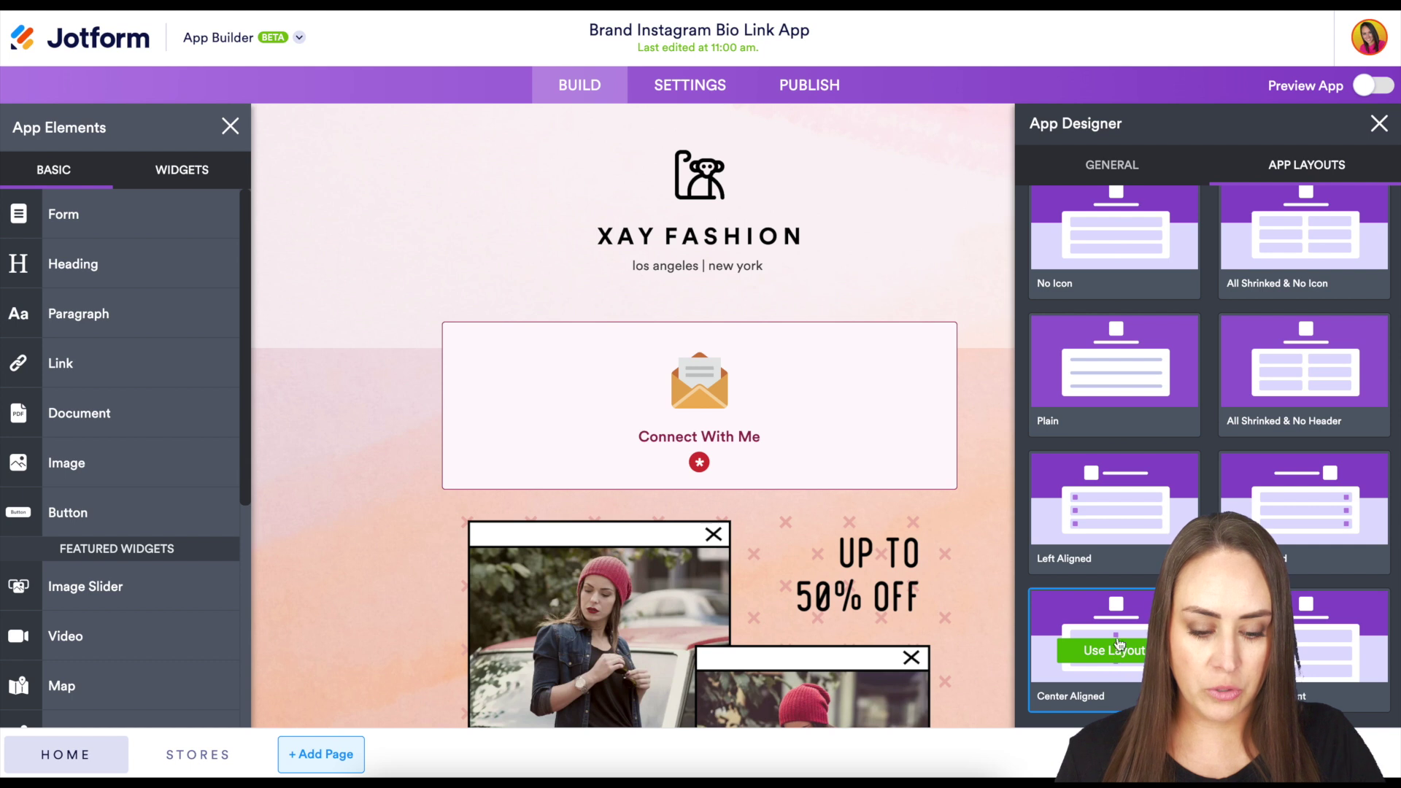
Step: Try the Left Aligned layout on the app and replace it with the Center Aligned layout
mouse_move(1116, 519)
left_click(1114, 513)
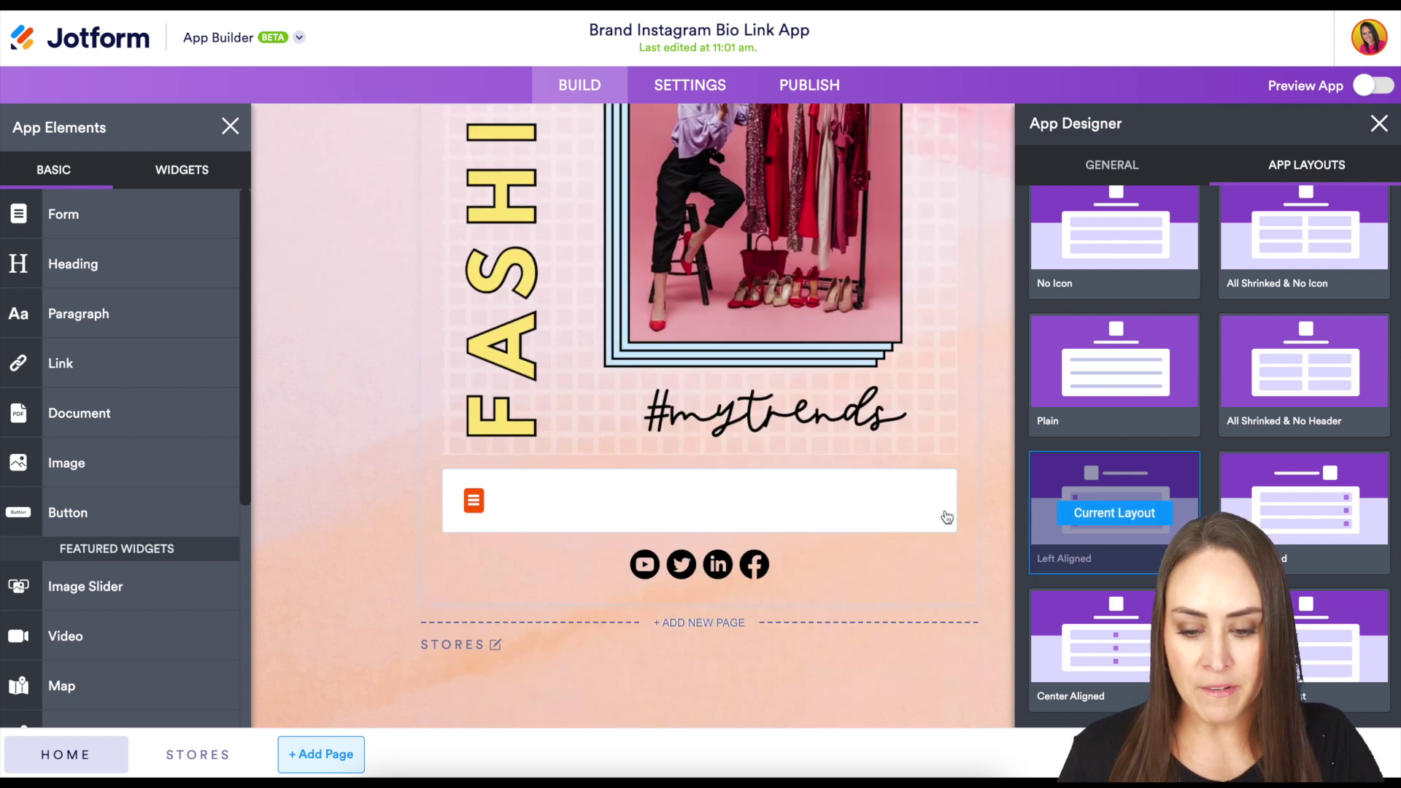
mouse_move(1116, 657)
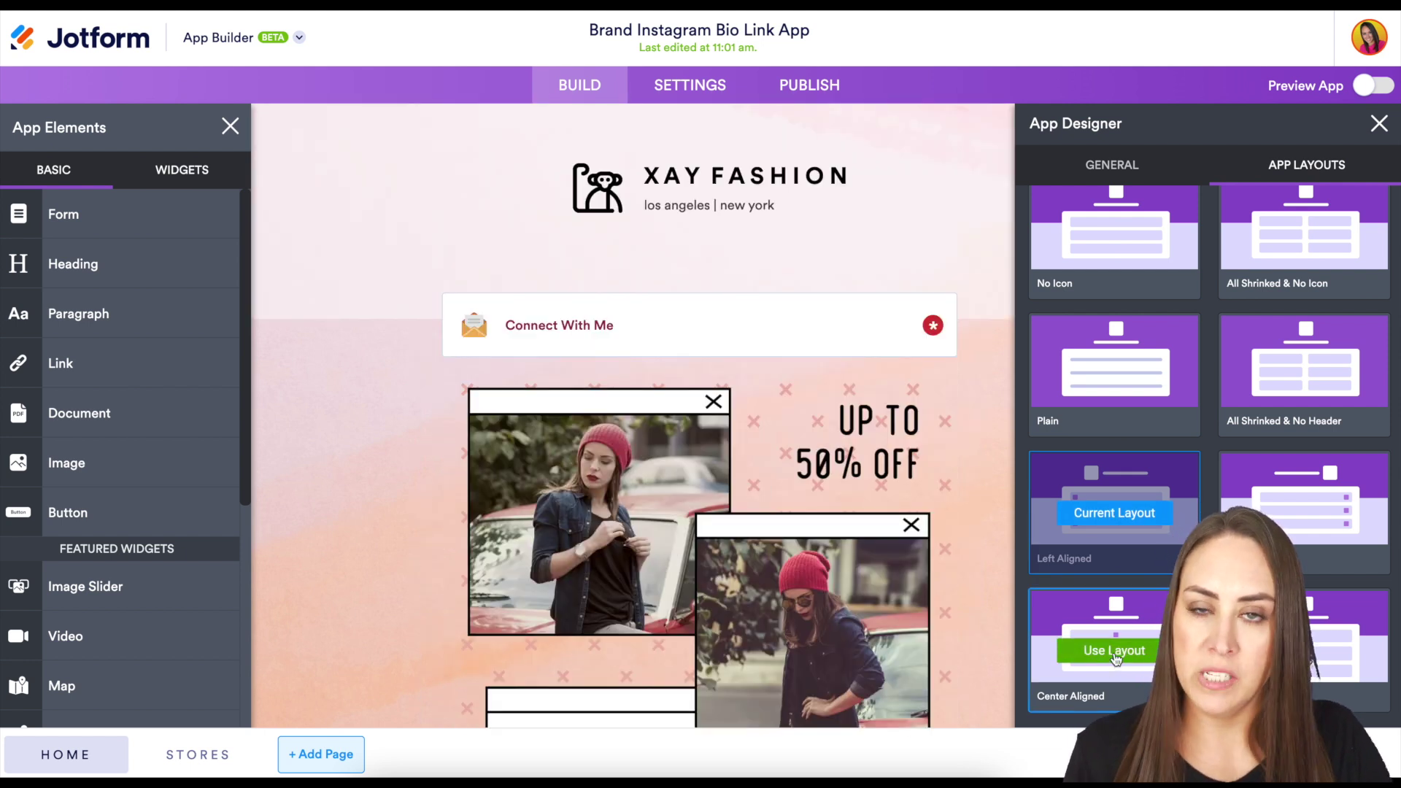
left_click(1114, 651)
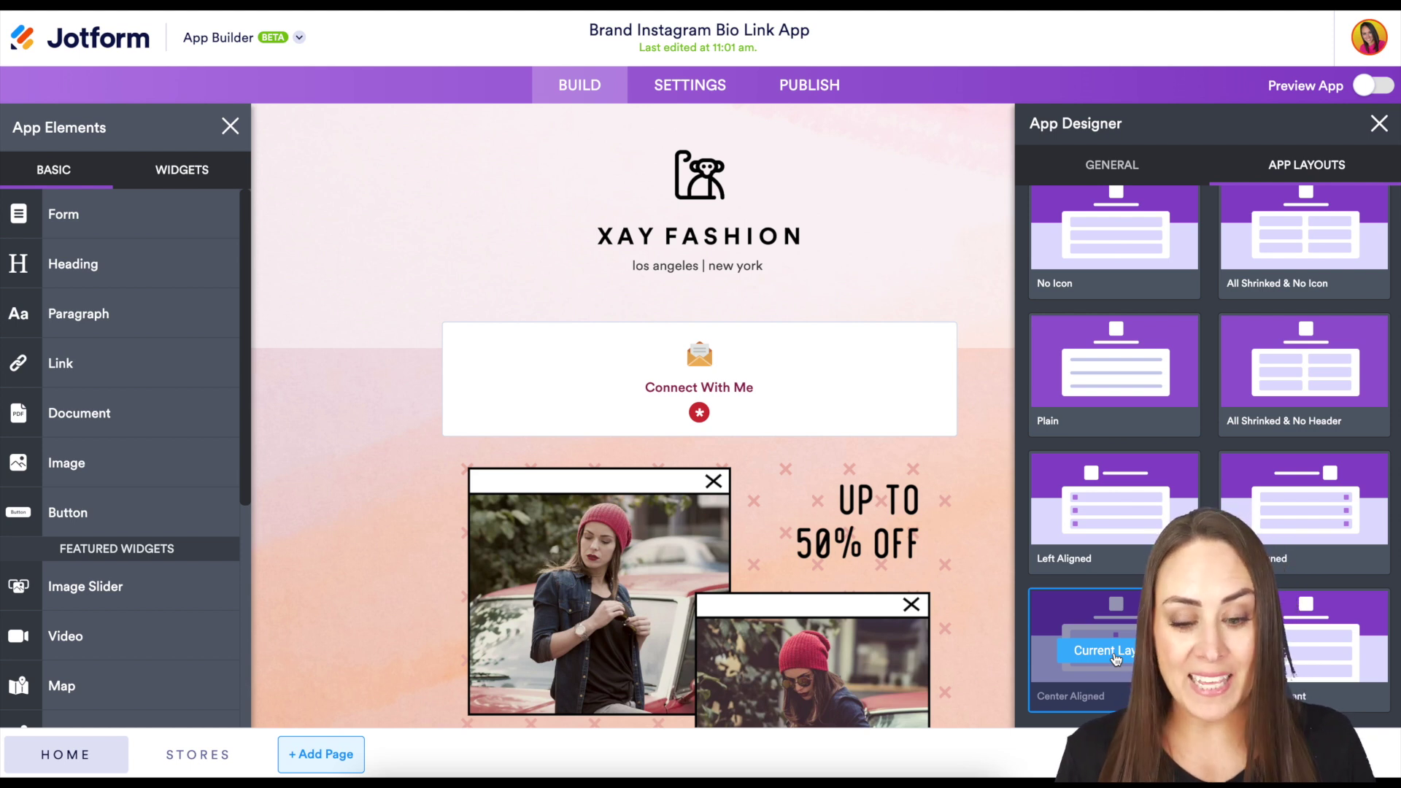
left_click(1379, 125)
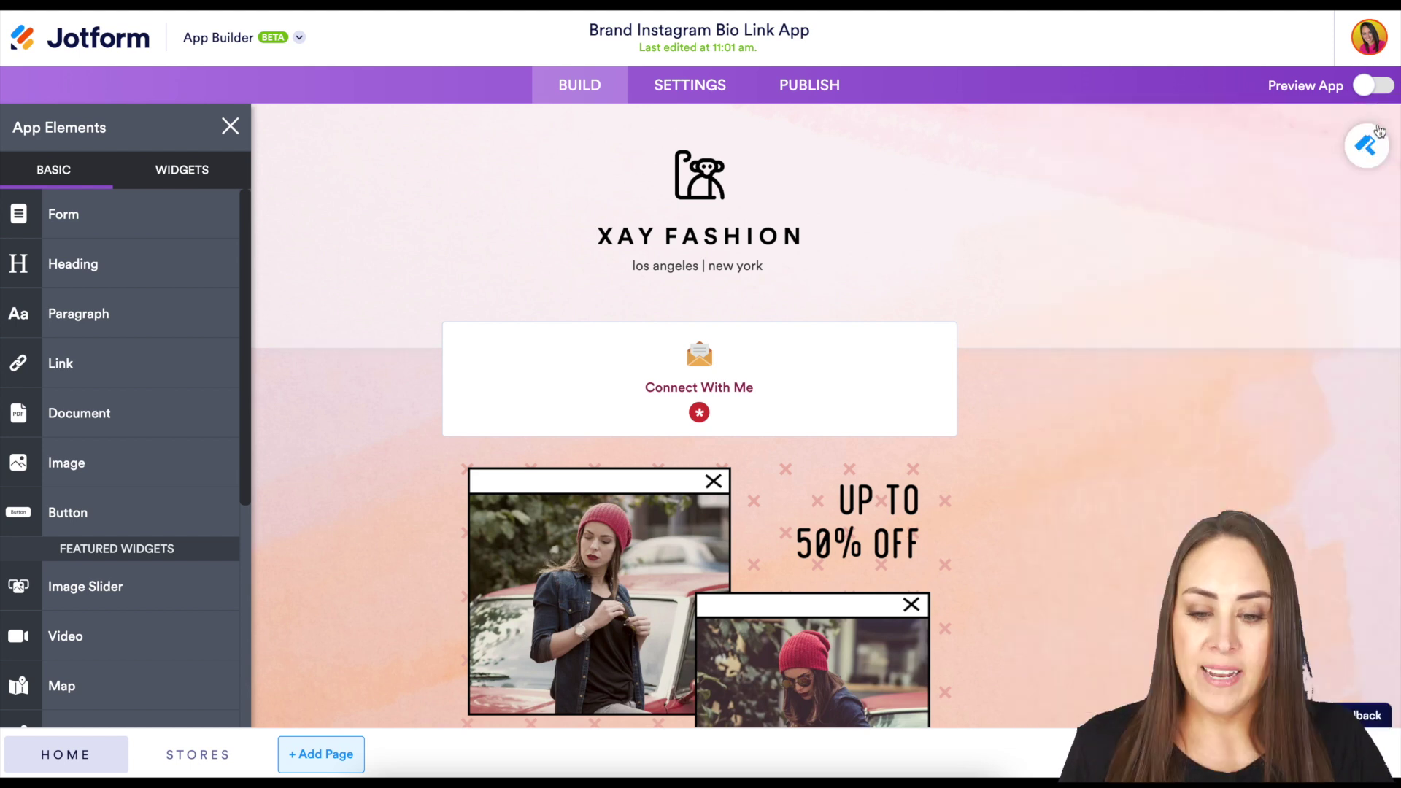
Step: Review the general app settings and rename the app as Small Business App
left_click(679, 86)
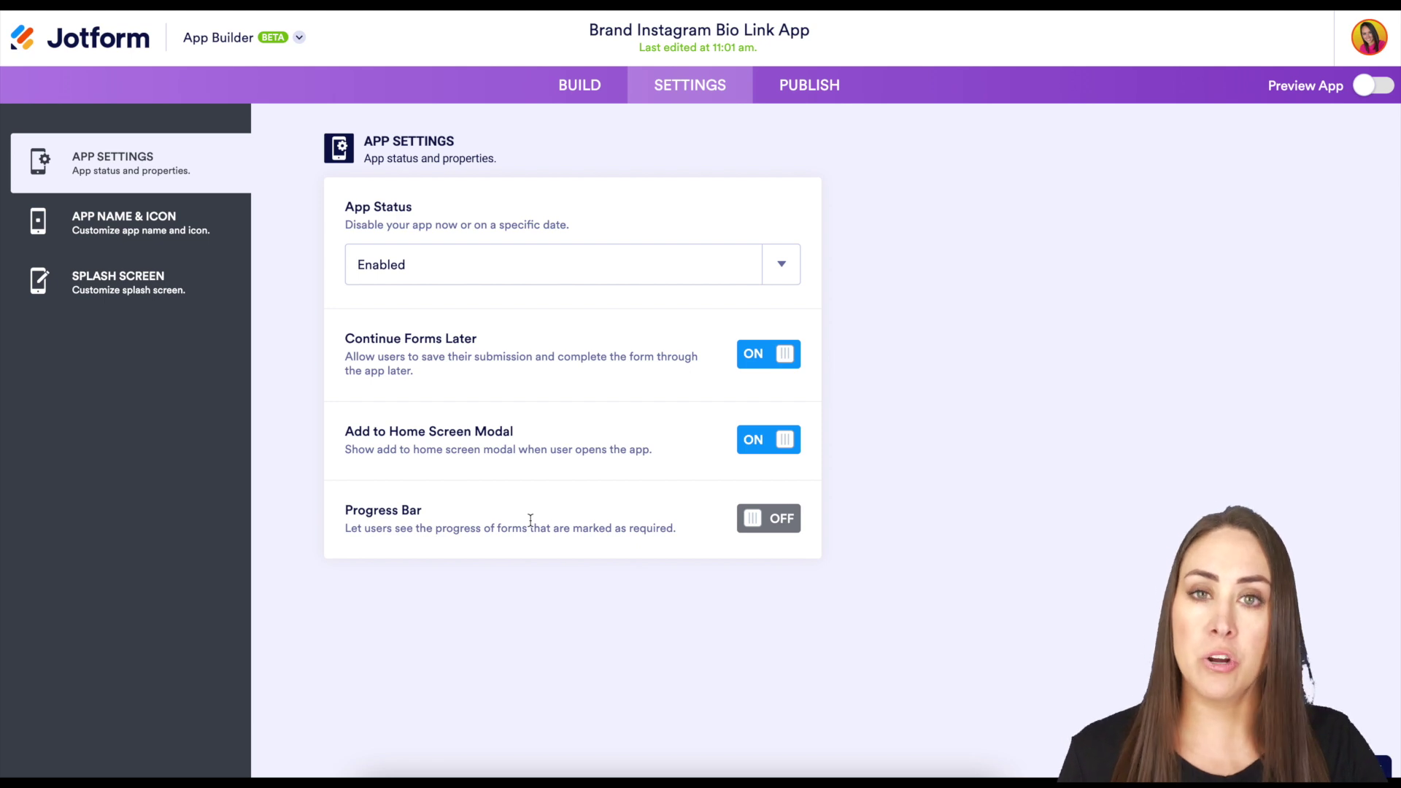
left_click(142, 232)
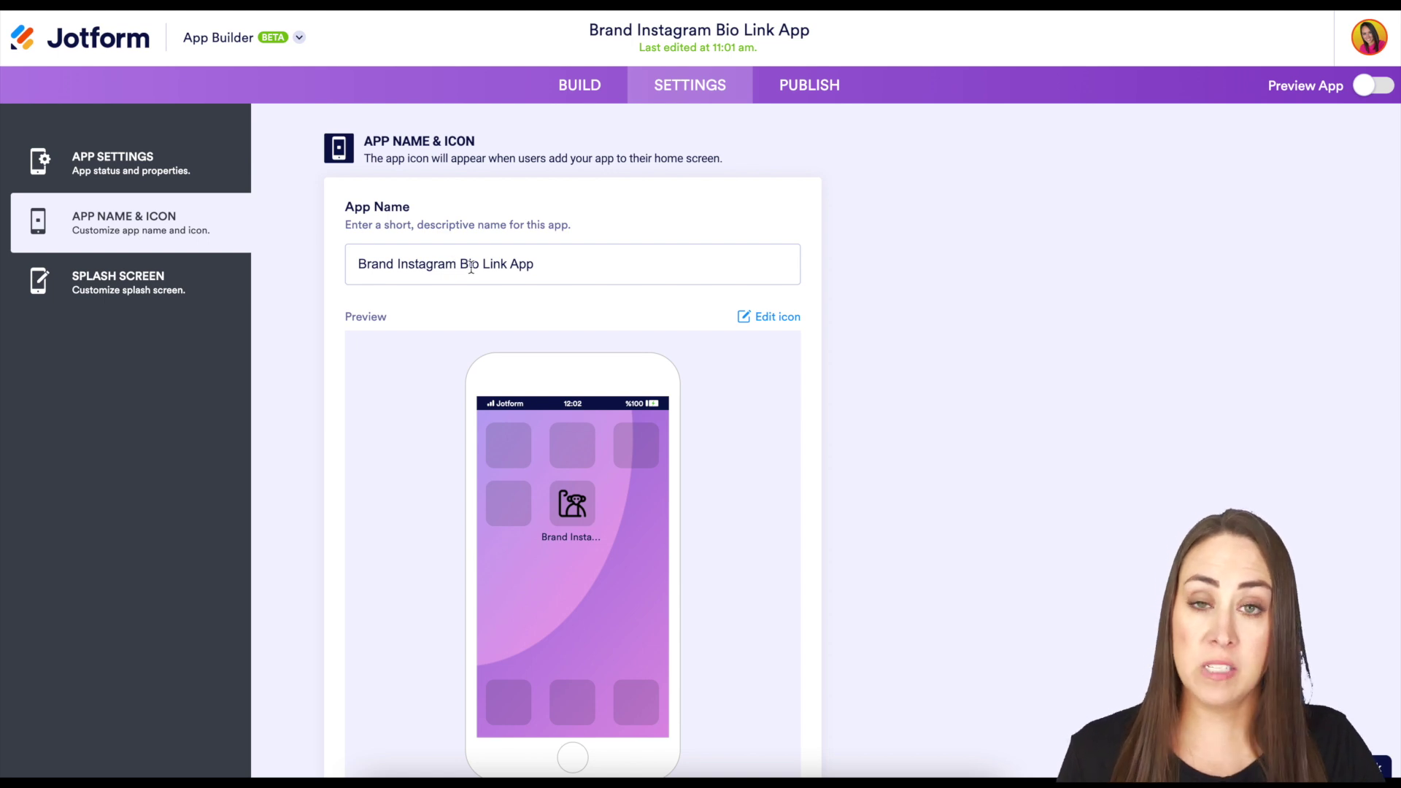
triple_click(503, 267)
type("Small Business App")
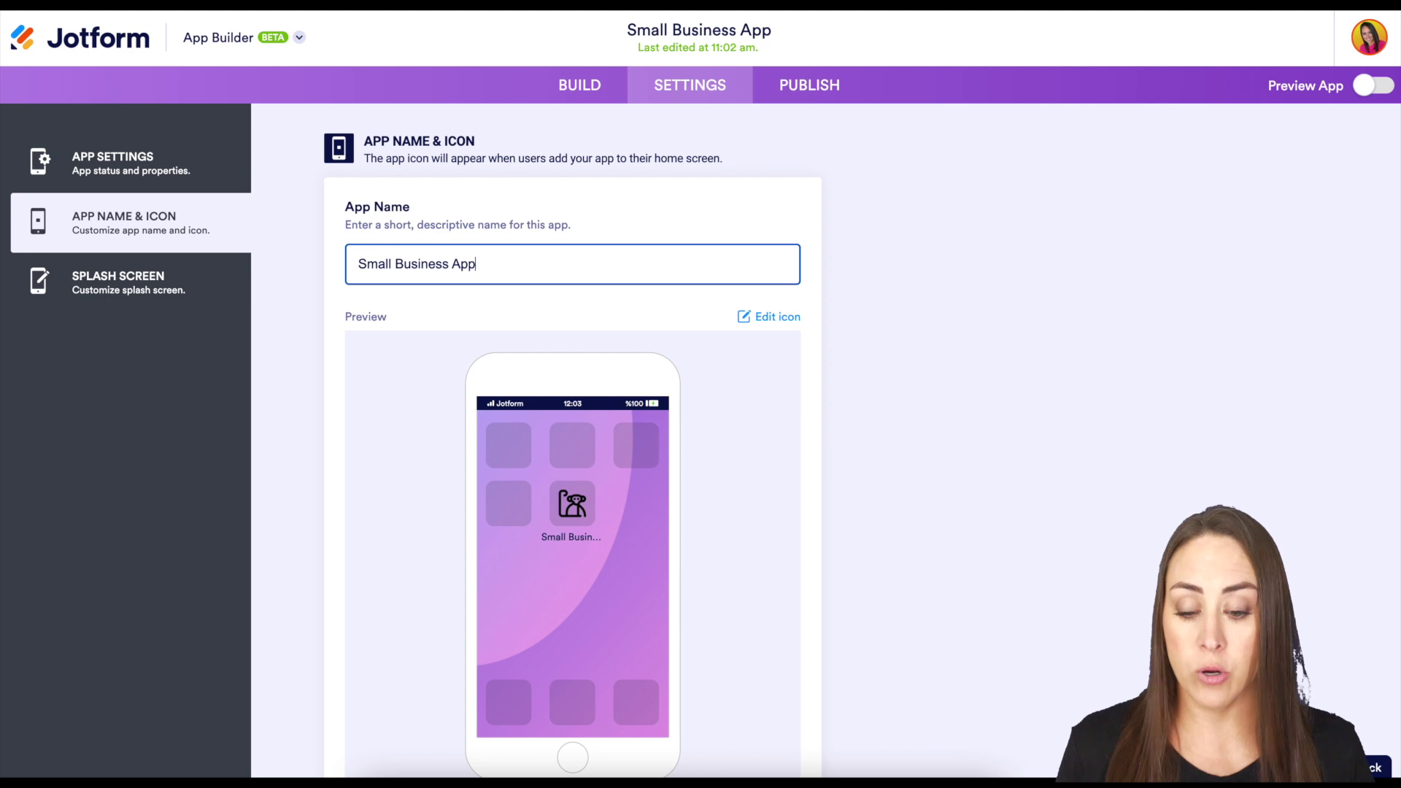
Step: Remove the app icon and select the sitting monkey icon again from the icon library
left_click(777, 321)
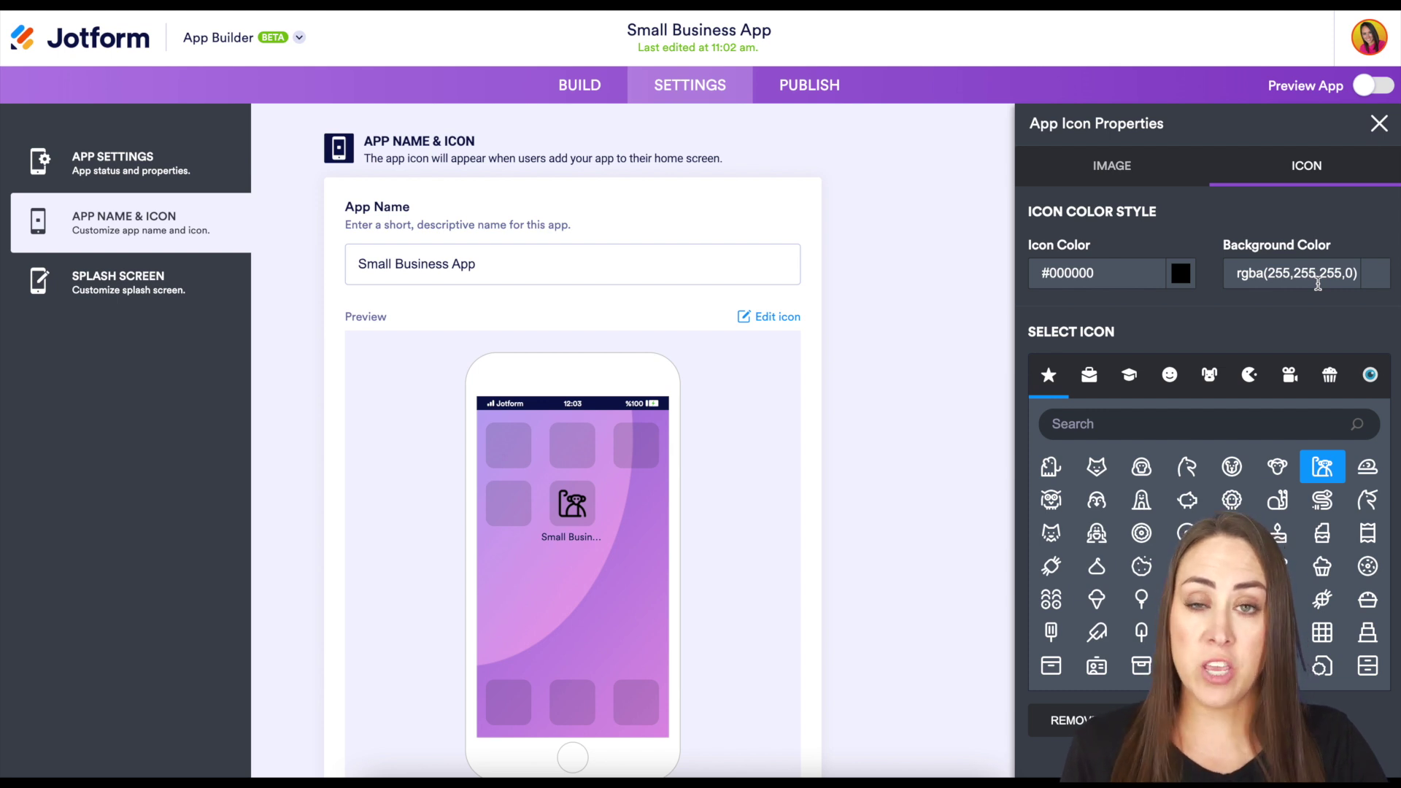
left_click(1140, 181)
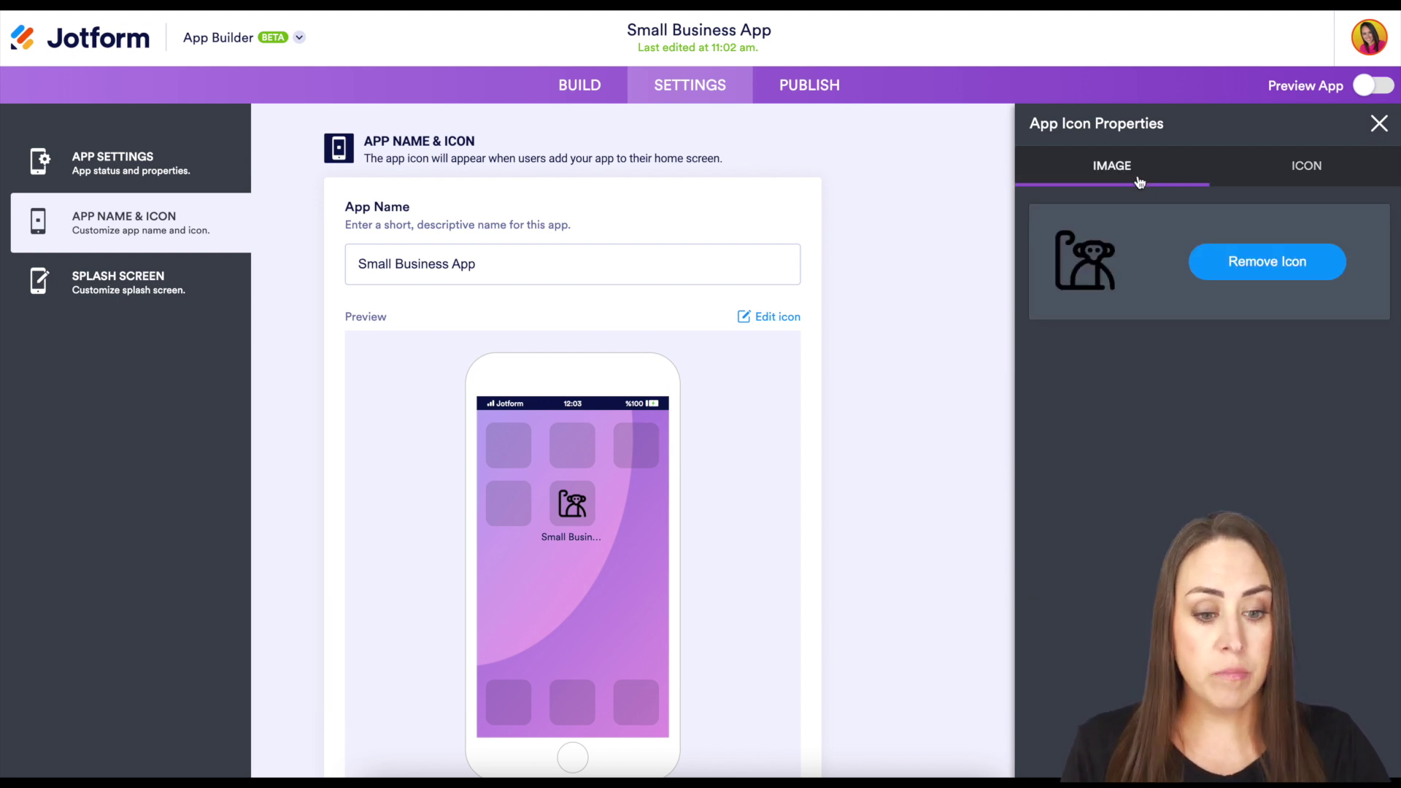
left_click(1293, 267)
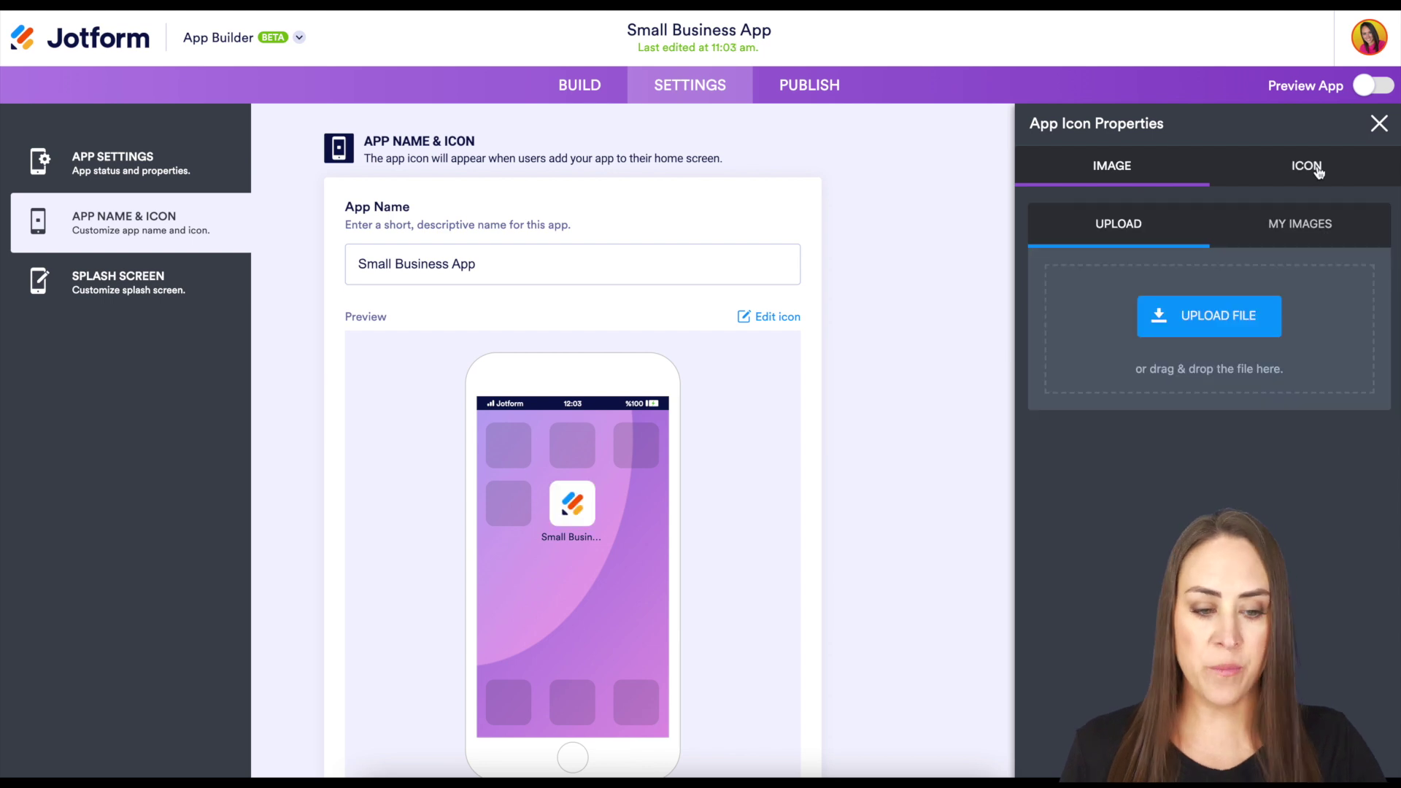
left_click(1317, 170)
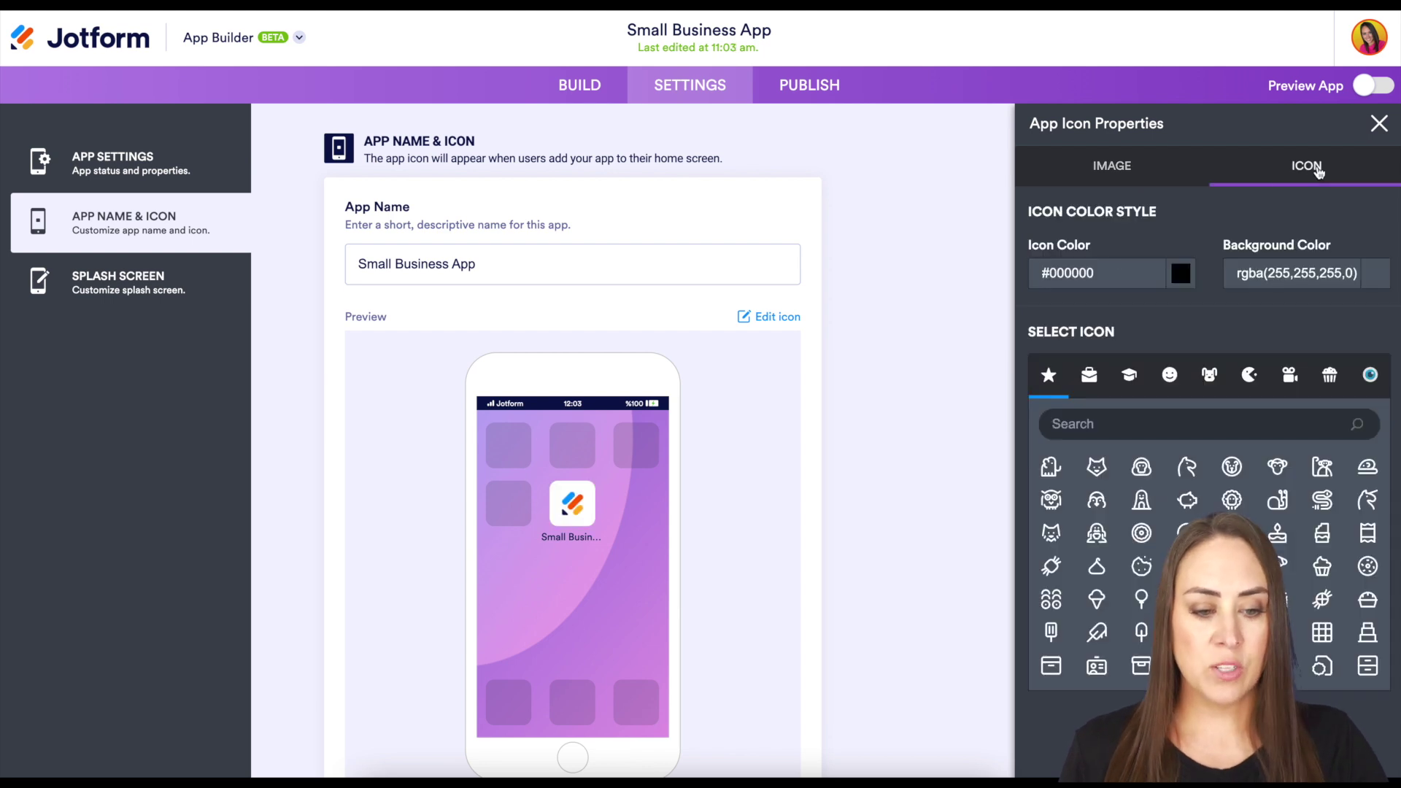
left_click(1319, 470)
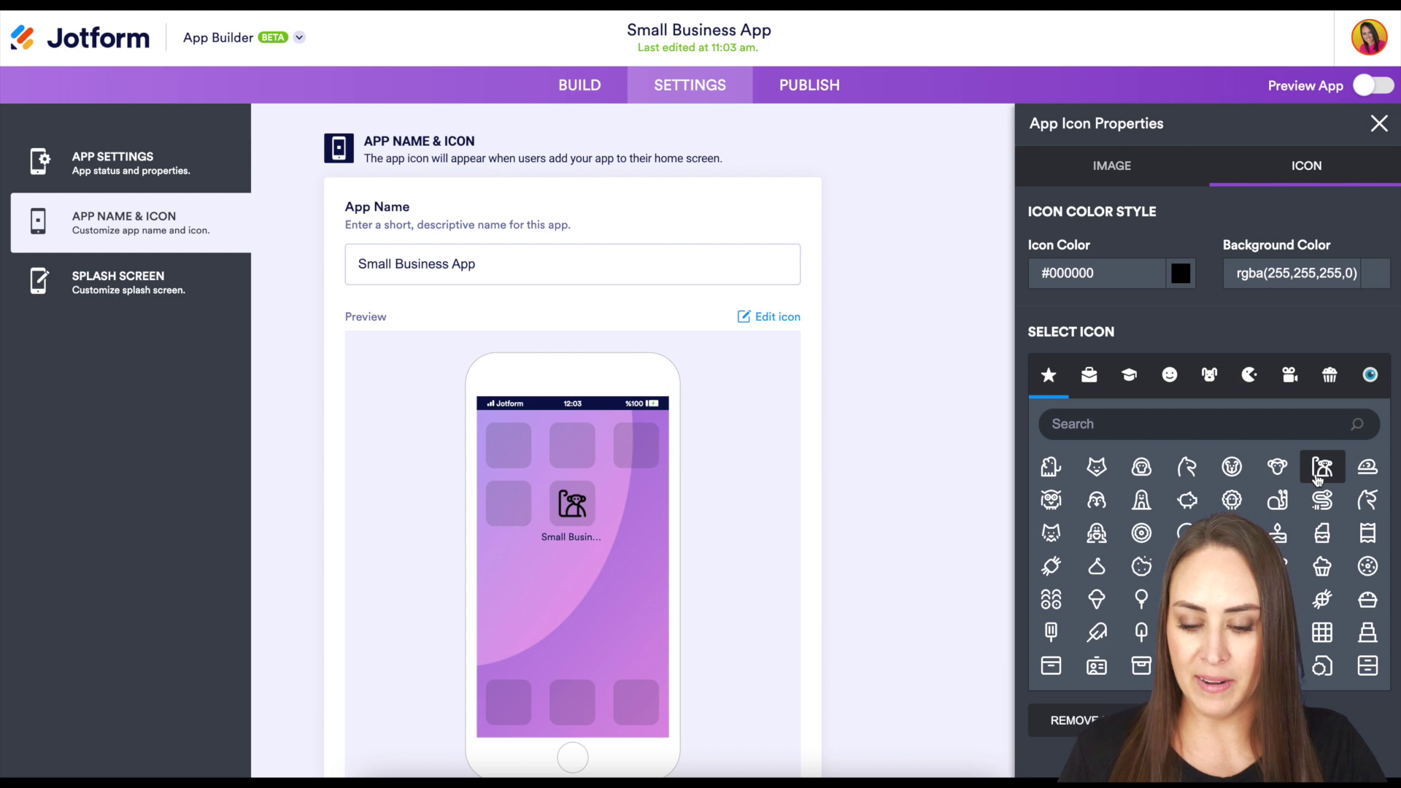
Step: Review the splash screen preview and its background and font color options
left_click(136, 300)
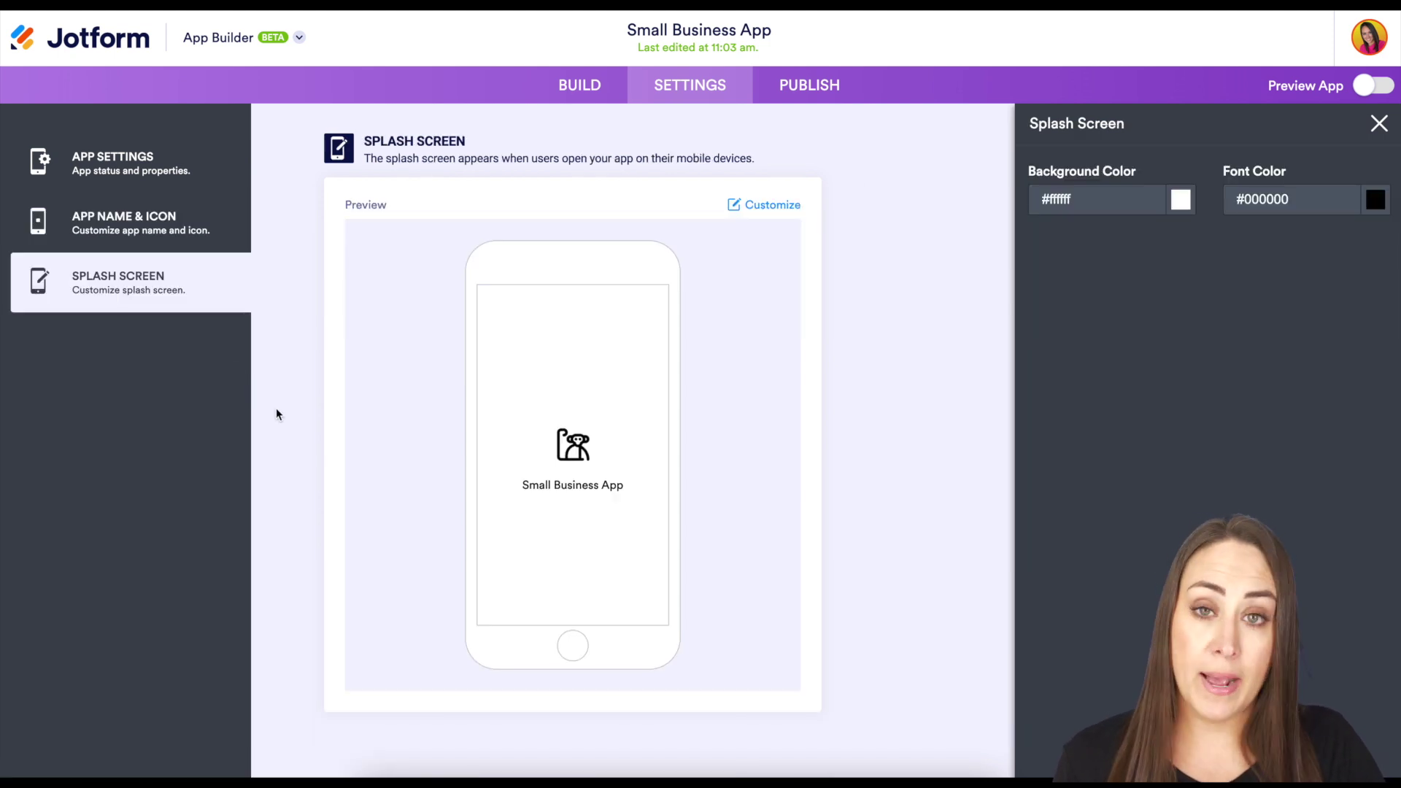
left_click(1179, 201)
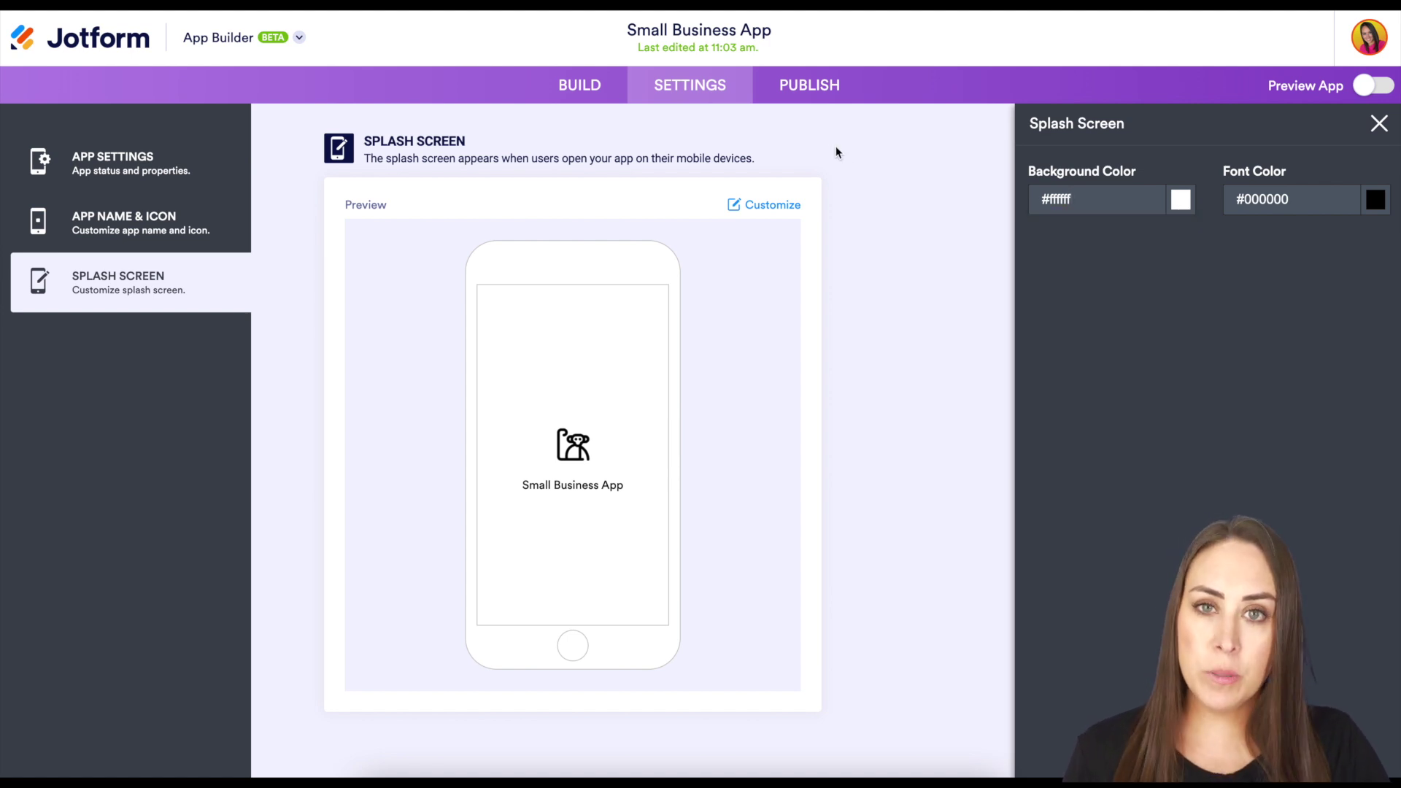
Step: Open the app from its publish link in a new tab and dismiss the offer to add it to the home screen
left_click(810, 84)
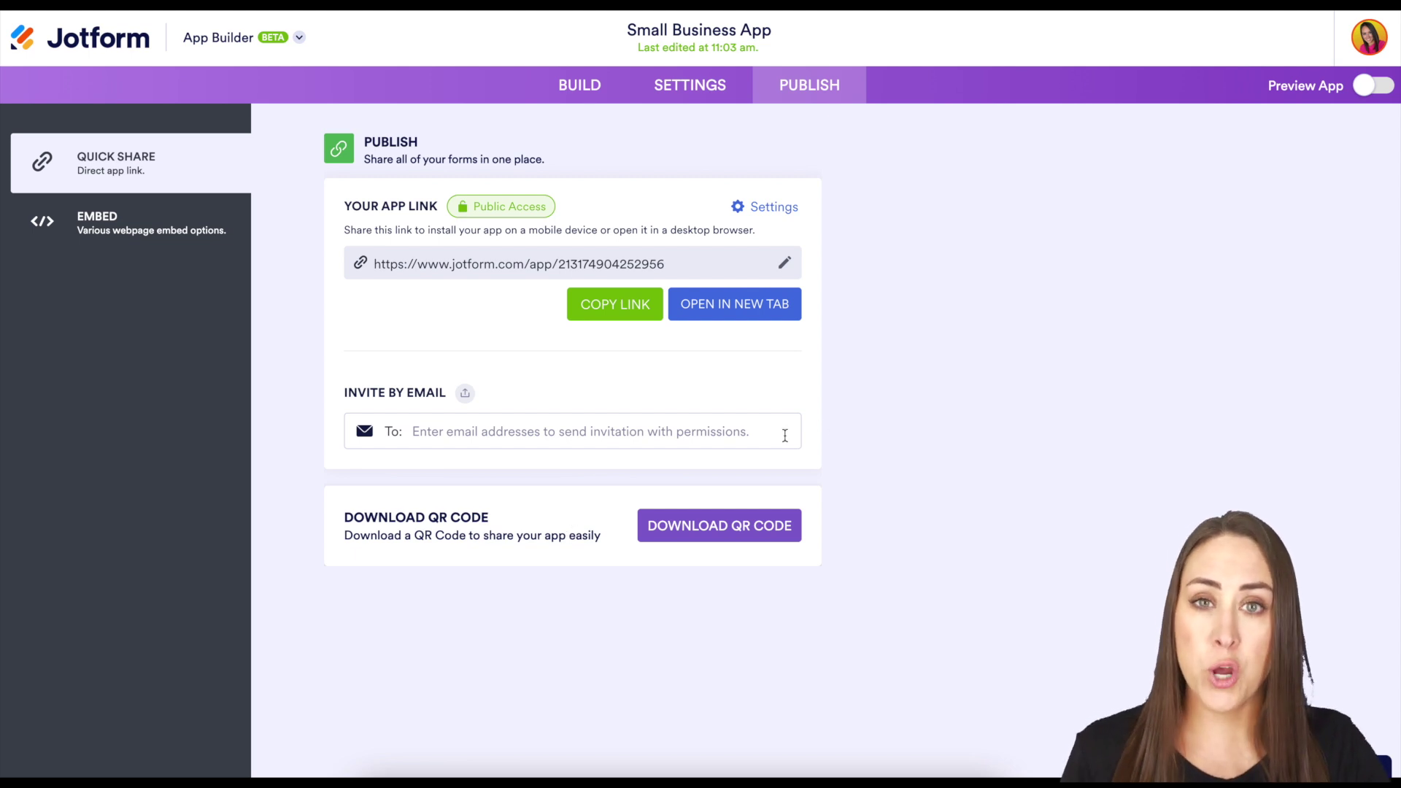
left_click(766, 310)
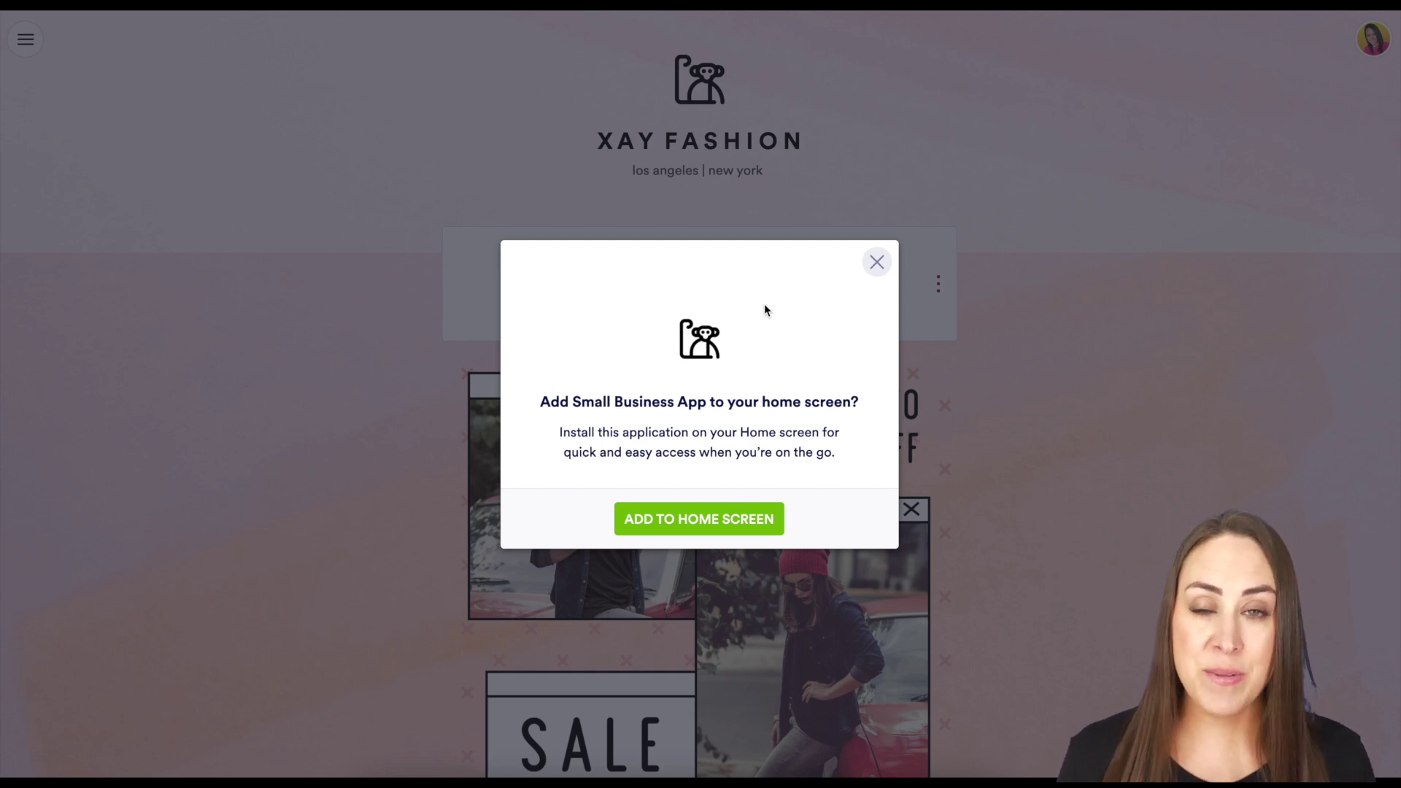
left_click(878, 263)
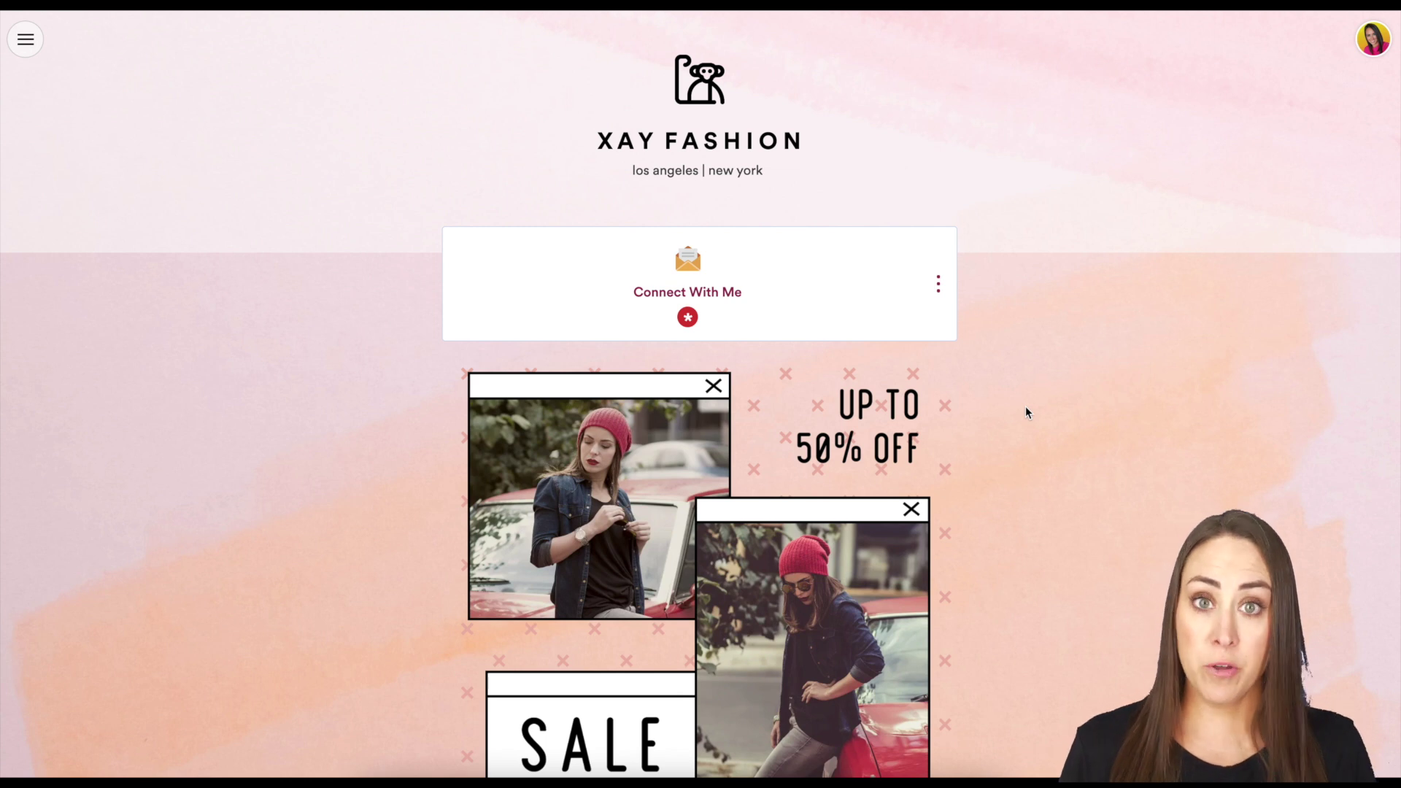
Step: Look through the live app's Home page and switch to its Stores page
scroll(1026, 413, "down", 10)
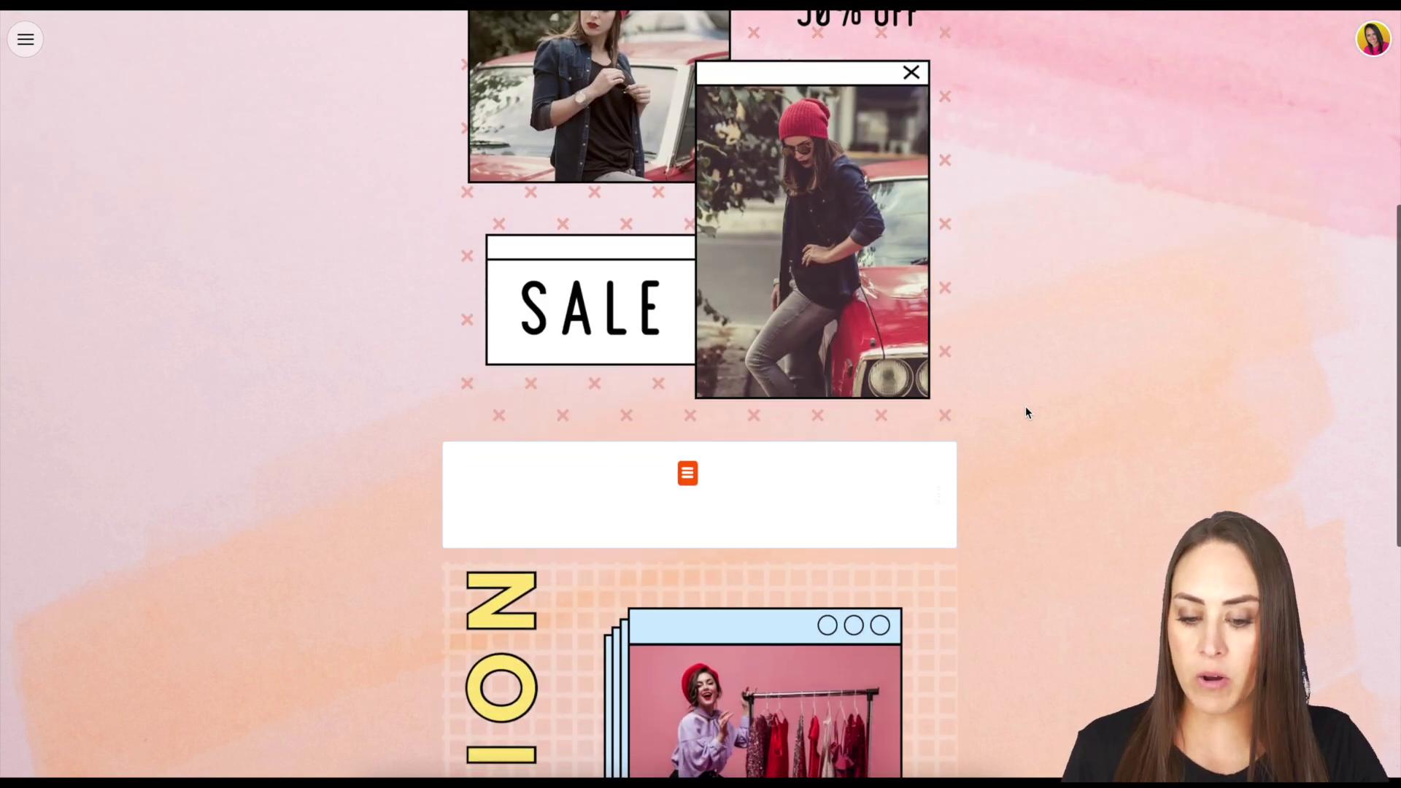
scroll(1026, 408, "down", 3)
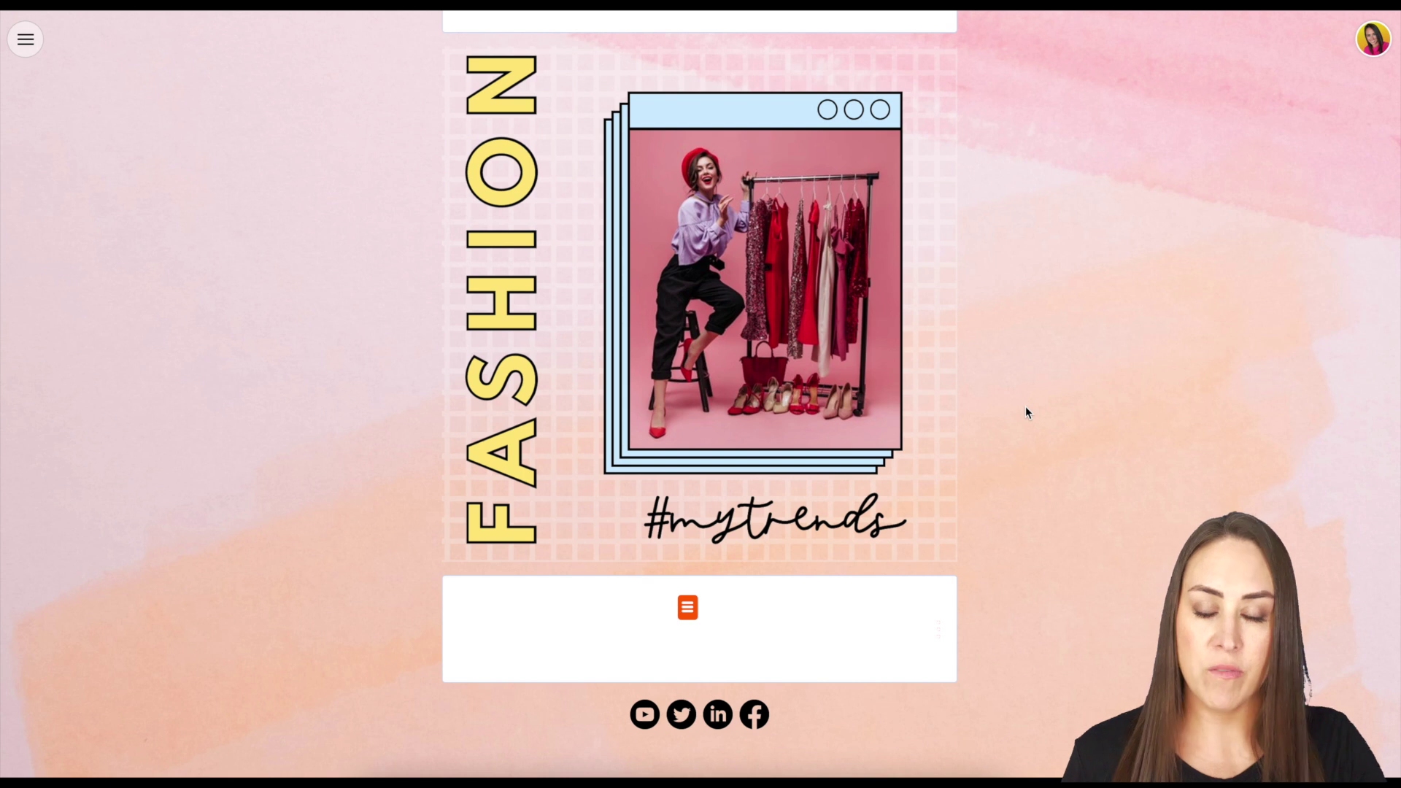
scroll(1026, 412, "up", 7)
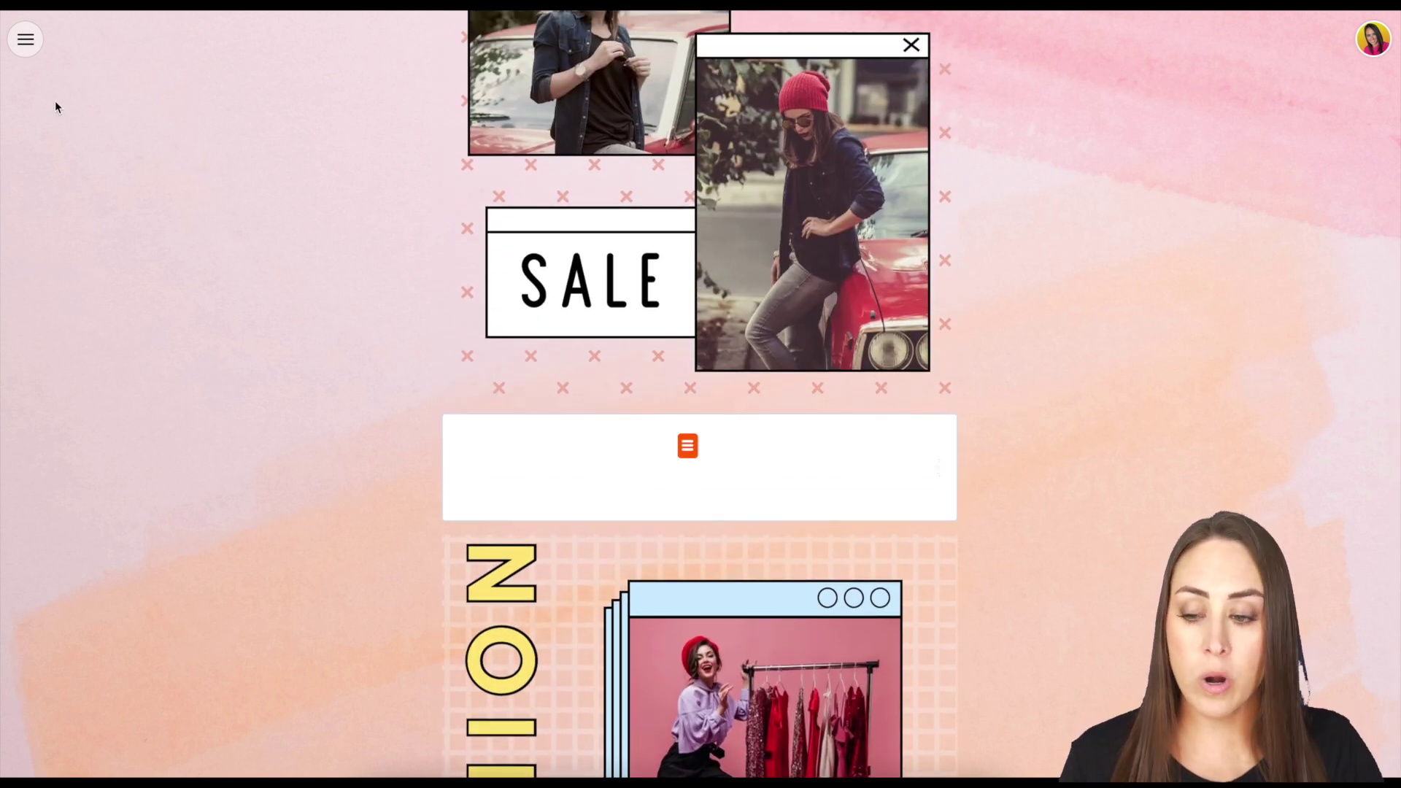
left_click(27, 43)
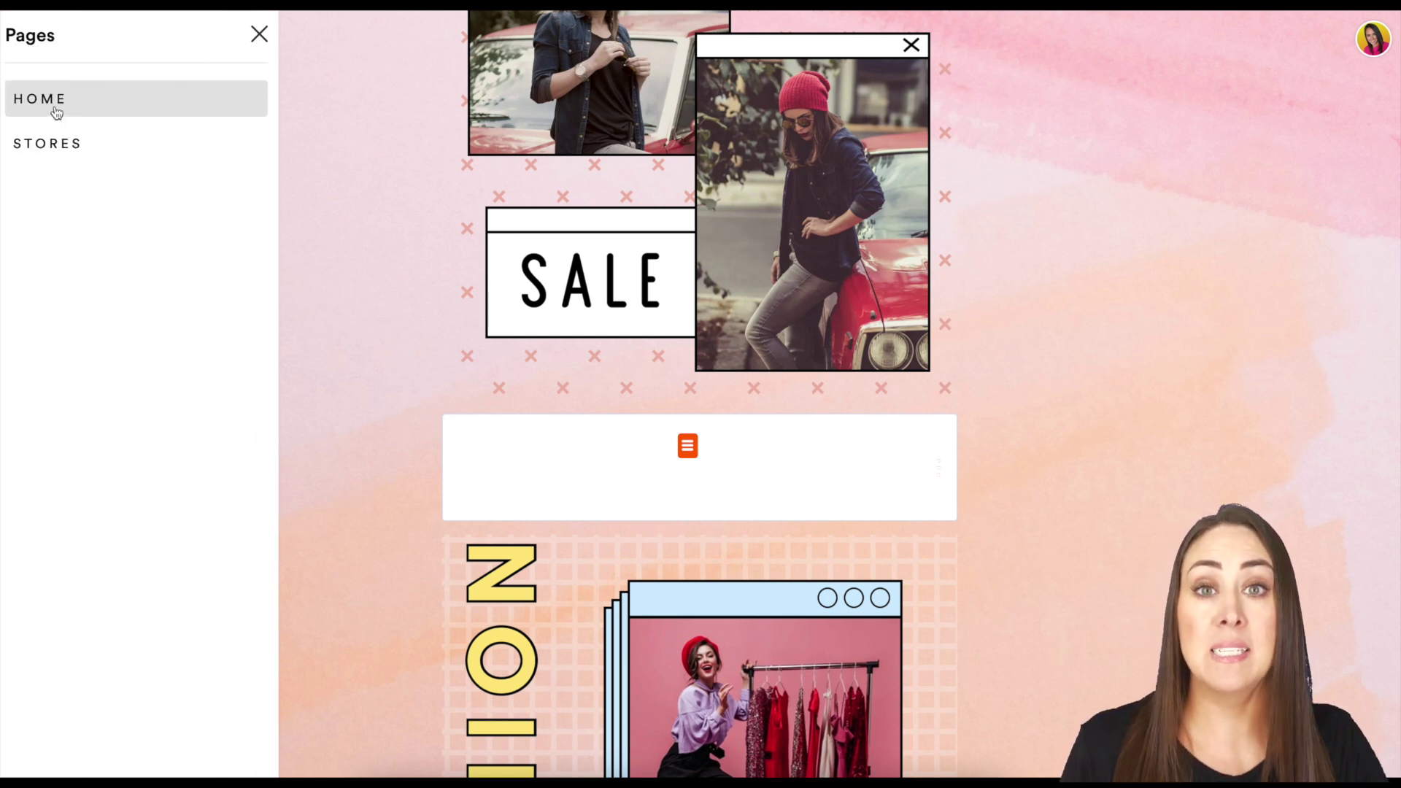
left_click(65, 145)
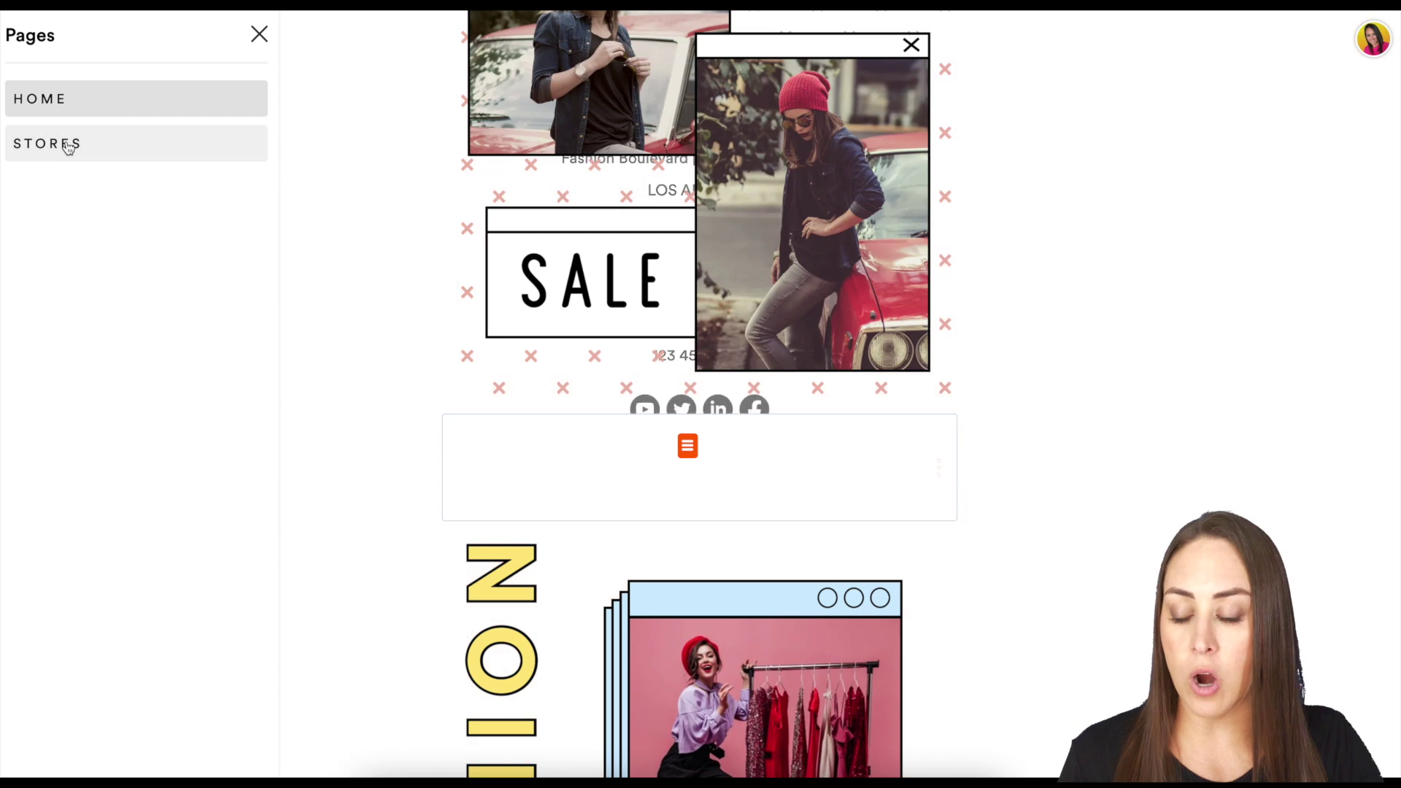